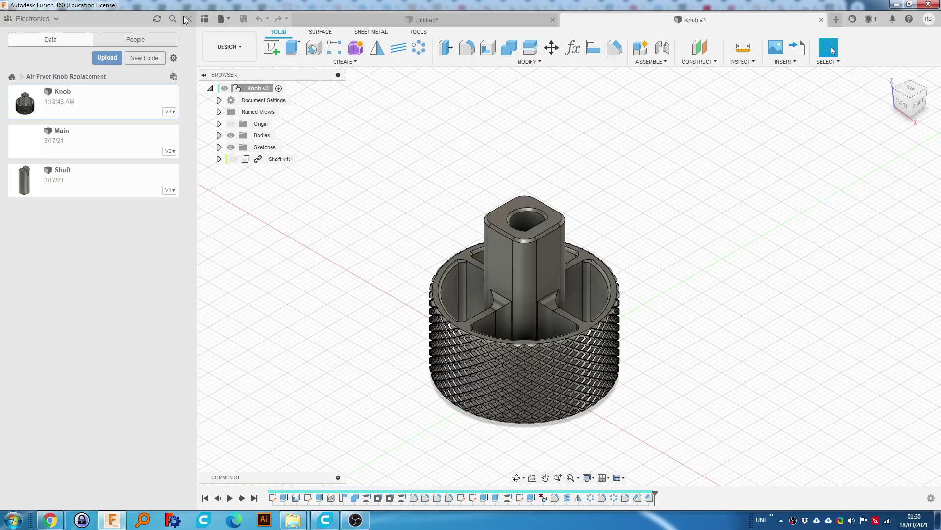
# Close the data panel and examine the finished knob model from several angles.
pyautogui.click(187, 20)
pyautogui.keyDown('shift'); pyautogui.moveTo(567, 313); pyautogui.dragTo(537, 375, button='middle'); pyautogui.keyUp('shift')
pyautogui.keyDown('shift'); pyautogui.moveTo(634, 270); pyautogui.dragTo(577, 277, button='middle'); pyautogui.keyUp('shift')
pyautogui.keyDown('shift'); pyautogui.moveTo(431, 314); pyautogui.dragTo(608, 307, button='middle'); pyautogui.keyUp('shift')
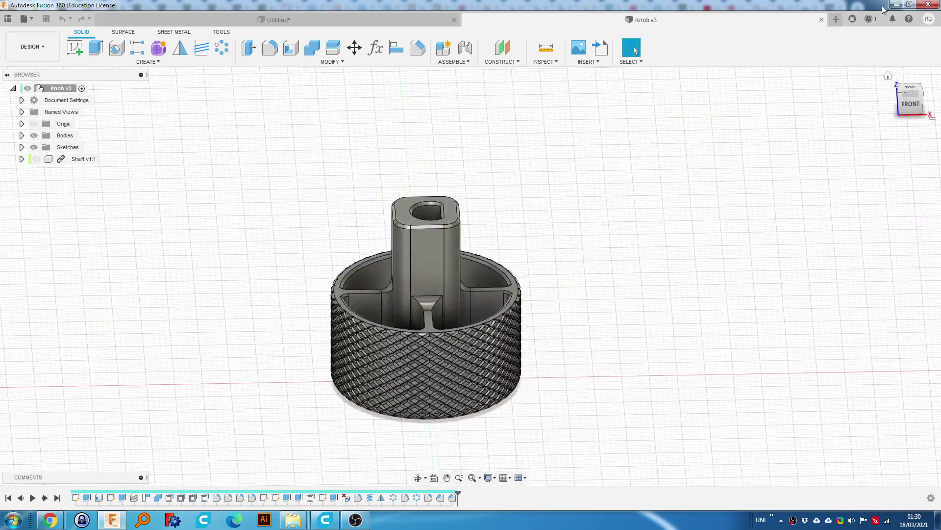
# Create a new design and sketch a 34 mm diameter circle centred on the origin of the horizontal plane.
pyautogui.click(835, 19)
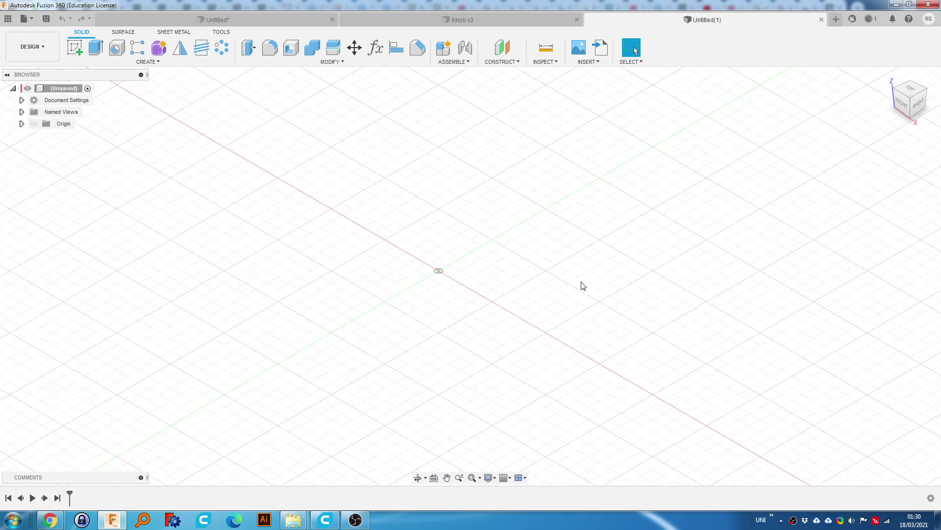
pyautogui.press('c')
pyautogui.click(551, 273)
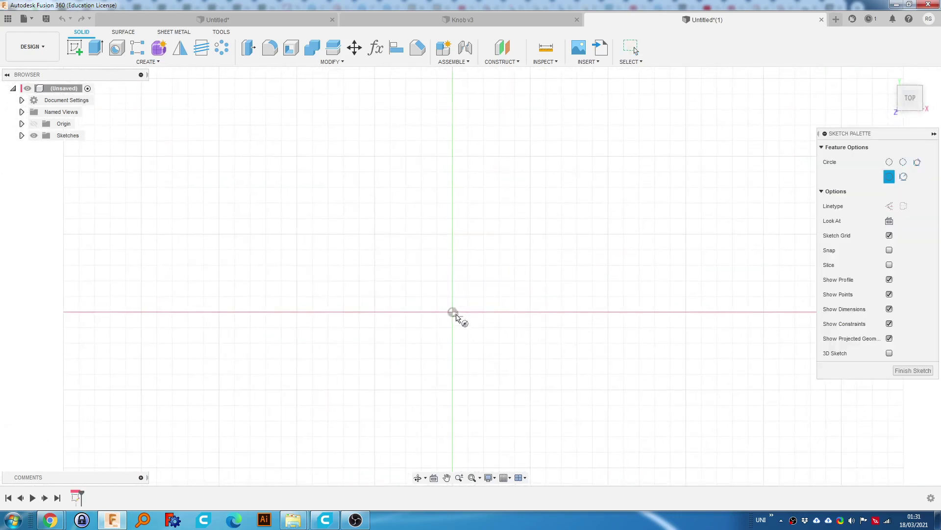
pyautogui.click(453, 312)
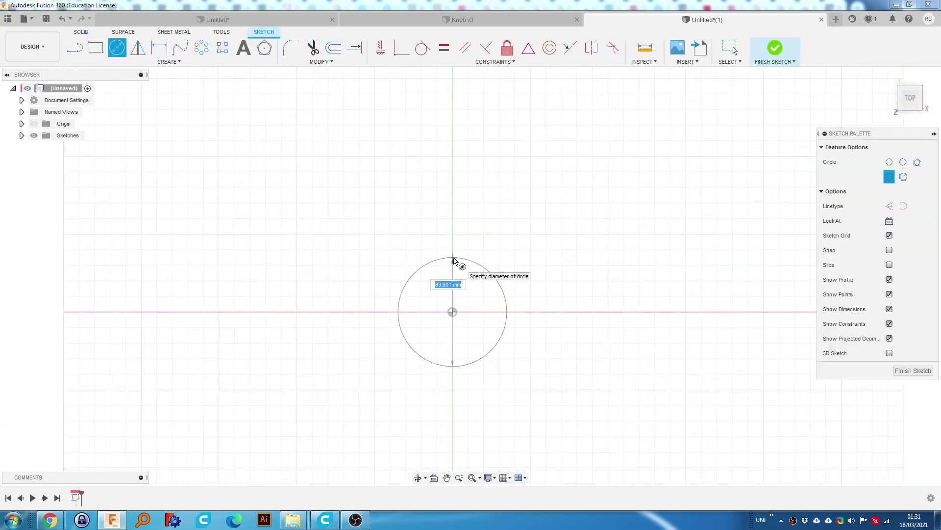
pyautogui.write('34')
pyautogui.press('Return')
pyautogui.press('Escape')
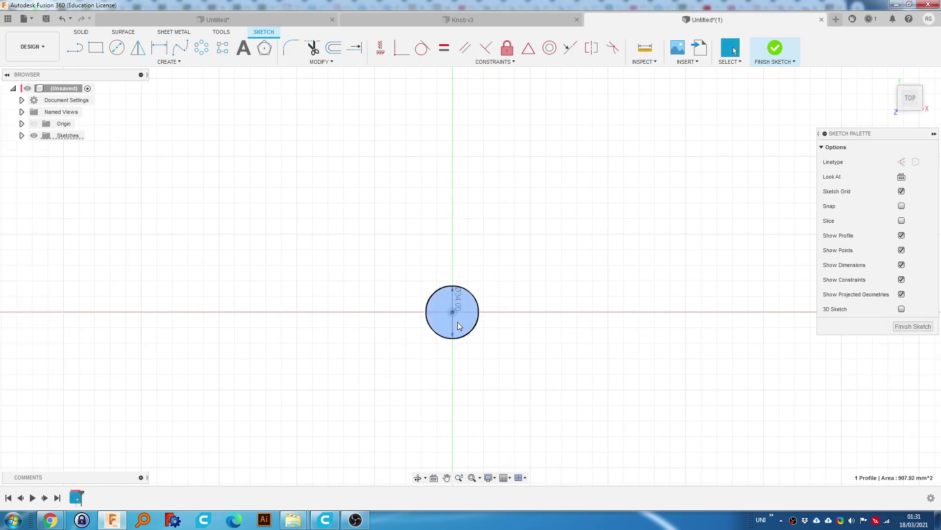
# Extrude the circle profile 18 mm upward as a new body.
pyautogui.press('e')
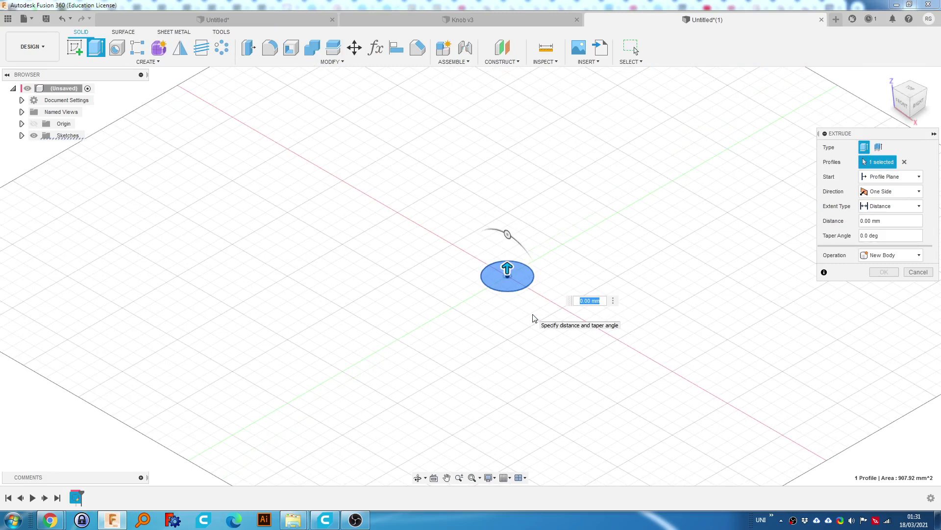
pyautogui.write('20')
pyautogui.press('Return')
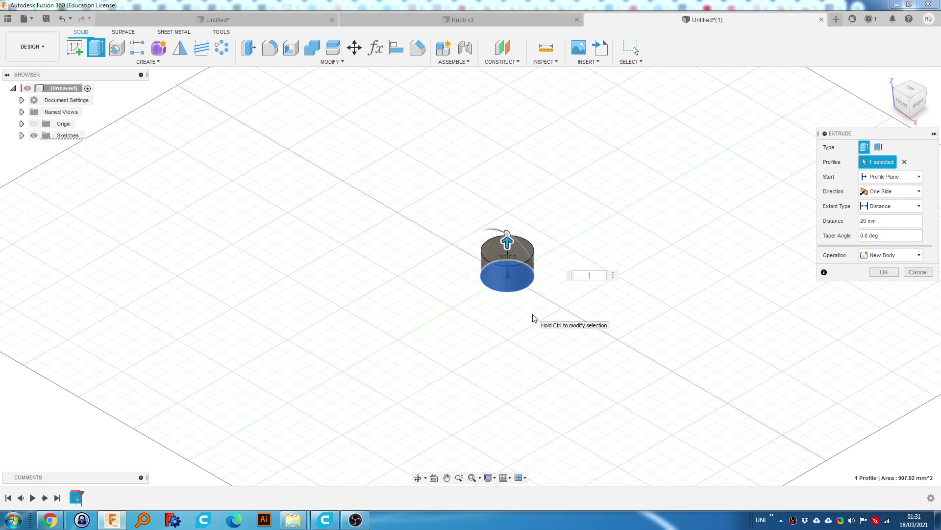
pyautogui.write('18')
pyautogui.press('Return')
pyautogui.scroll(3, 519, 309)
pyautogui.scroll(3, 534, 310)
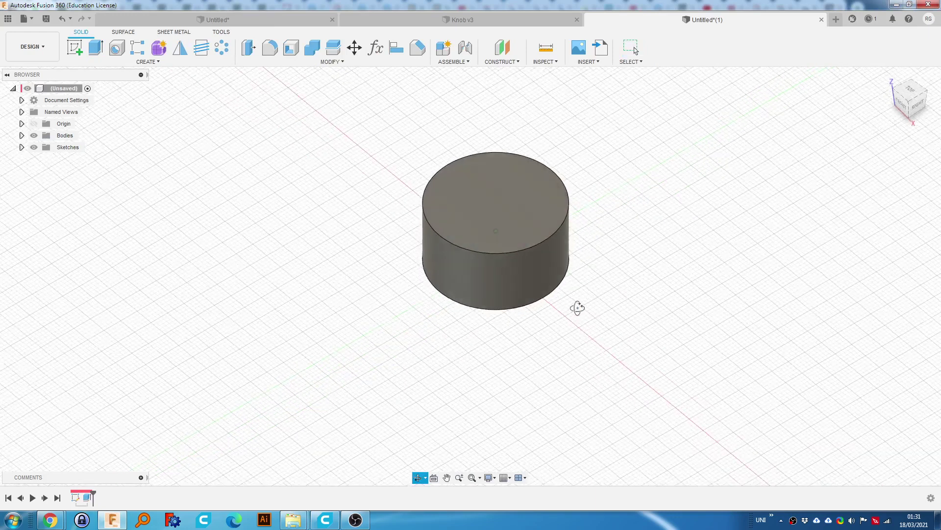
# Shell the cylinder through its top face with a 1.2 mm inside thickness.
pyautogui.click(292, 47)
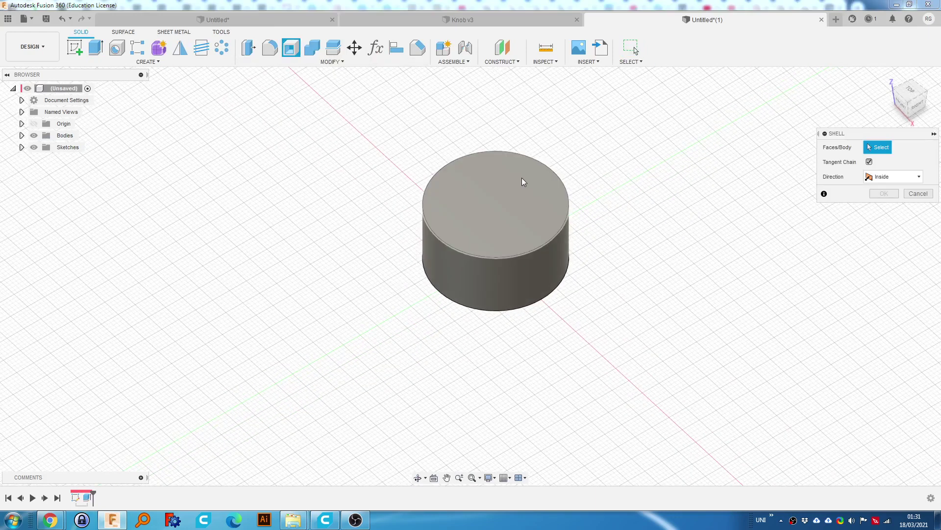
pyautogui.click(523, 181)
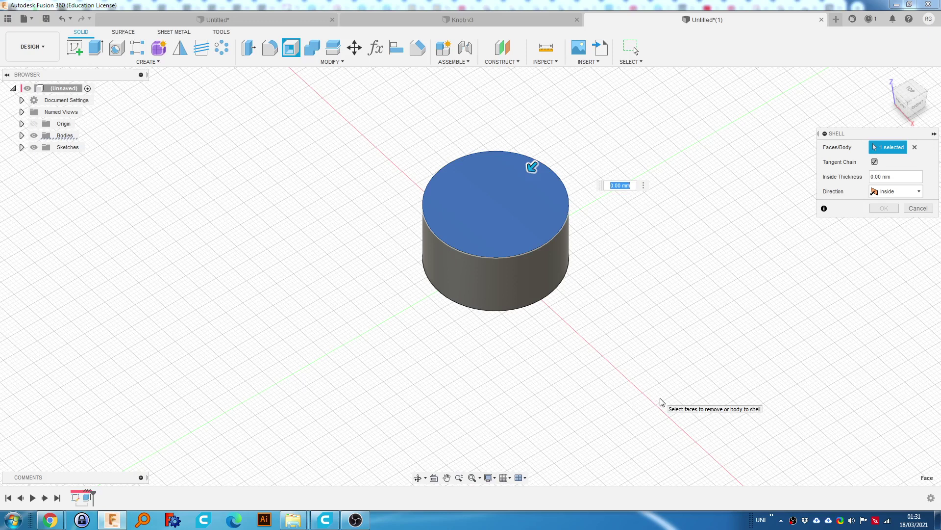
pyautogui.press('Return')
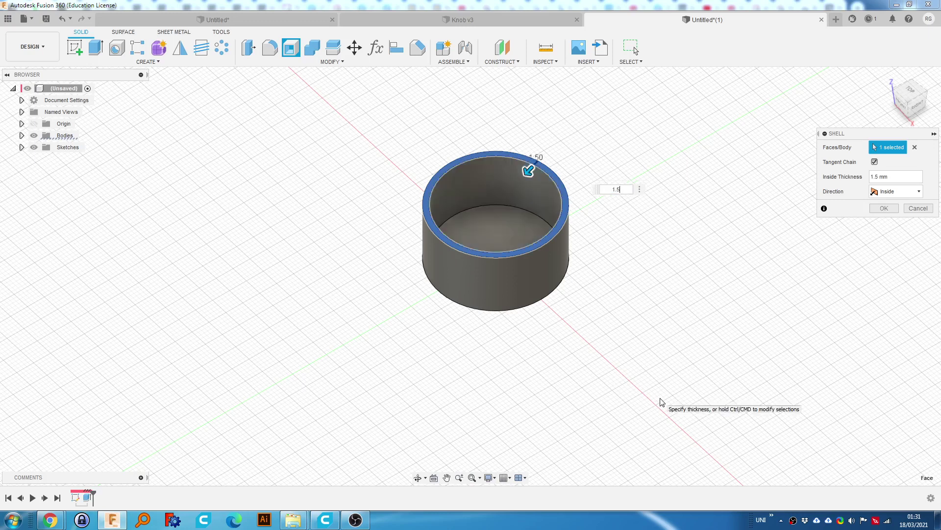
pyautogui.press('Return')
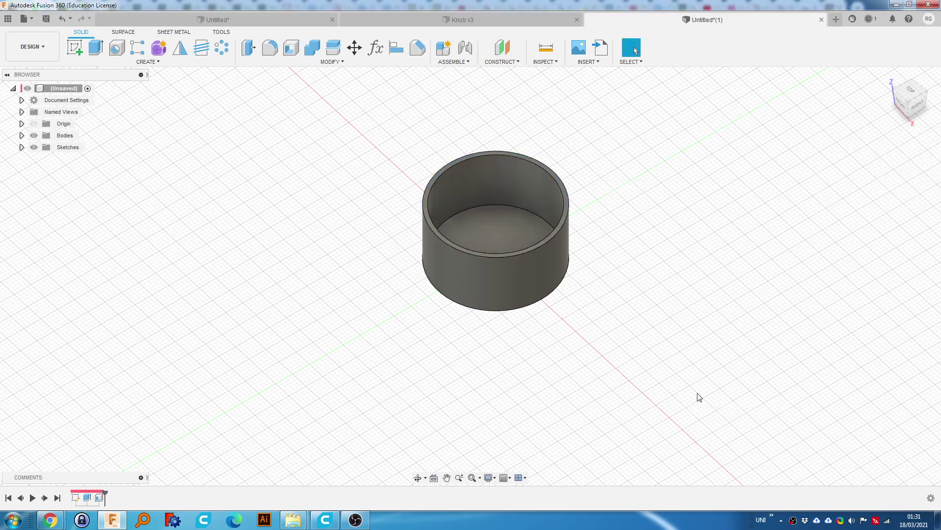
# Edit the shell feature to set its inside thickness to 2 mm.
pyautogui.doubleClick(100, 499)
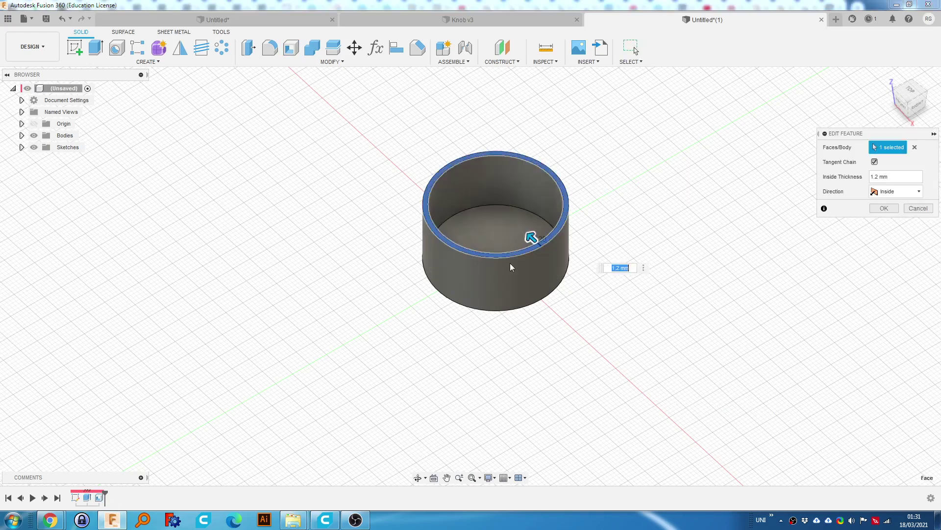
pyautogui.write('2')
pyautogui.press('Return')
# Start a new sketch on the inside floor of the hollow cylinder.
pyautogui.moveTo(620, 278)
pyautogui.keyDown('shift'); pyautogui.mouseDown(button='middle')
pyautogui.moveTo(633, 282)
pyautogui.moveTo(628, 302)
pyautogui.moveTo(612, 298)
pyautogui.mouseUp(button='middle'); pyautogui.keyUp('shift')
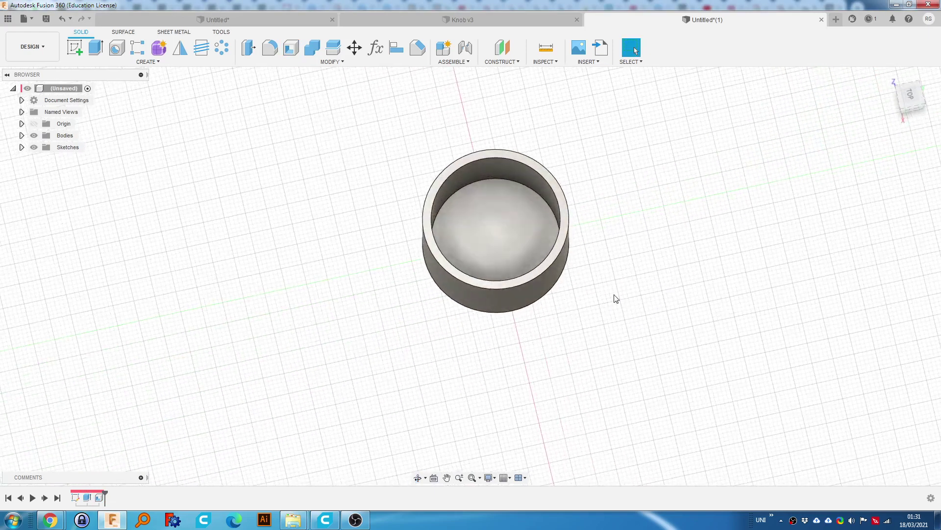
pyautogui.press('c')
pyautogui.click(529, 239)
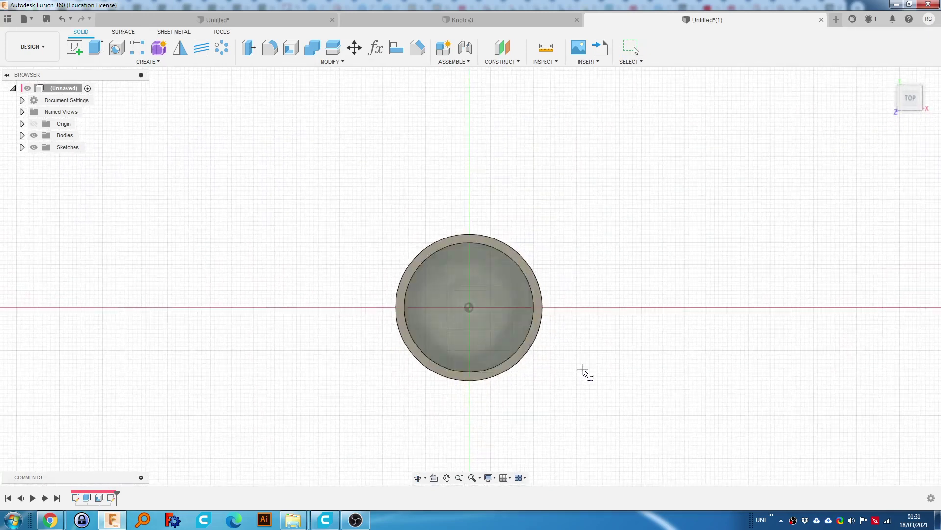
pyautogui.moveTo(581, 363)
pyautogui.keyDown('shift'); pyautogui.mouseDown(button='middle')
pyautogui.moveTo(574, 288)
pyautogui.moveTo(549, 353)
pyautogui.moveTo(556, 356)
pyautogui.mouseUp(button='middle'); pyautogui.keyUp('shift')
pyautogui.press('l')
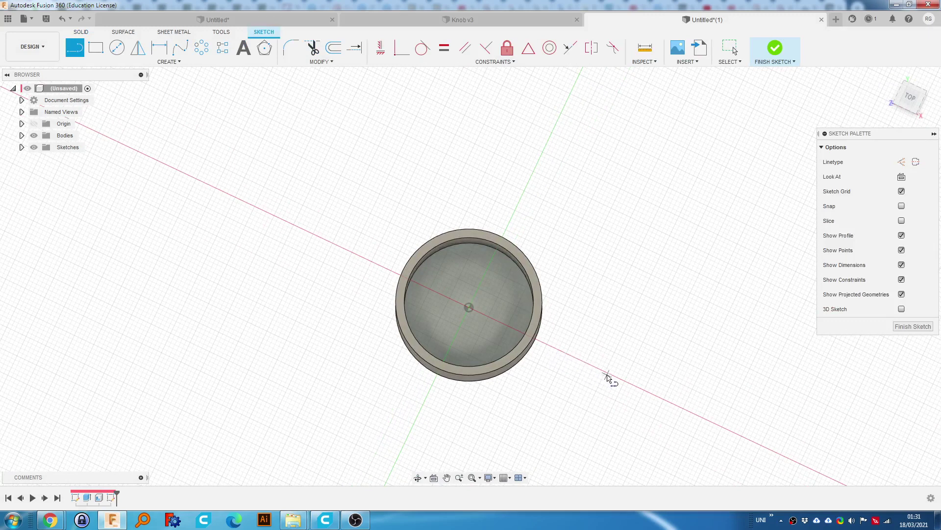
pyautogui.keyDown('shift'); pyautogui.moveTo(590, 373); pyautogui.dragTo(619, 351, button='middle'); pyautogui.keyUp('shift')
# Sketch a center rectangle about 8 mm wide and 8.7 mm high, centred on the origin.
pyautogui.press('r')
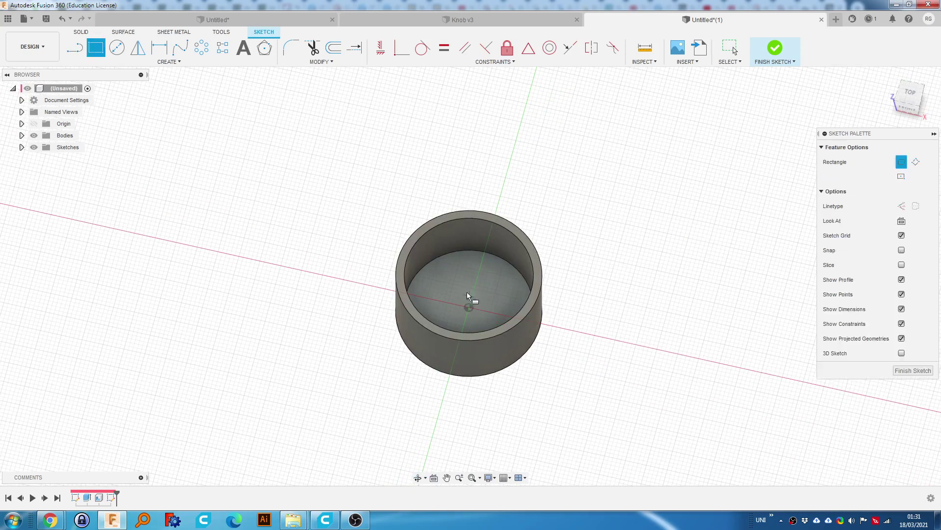
pyautogui.click(900, 177)
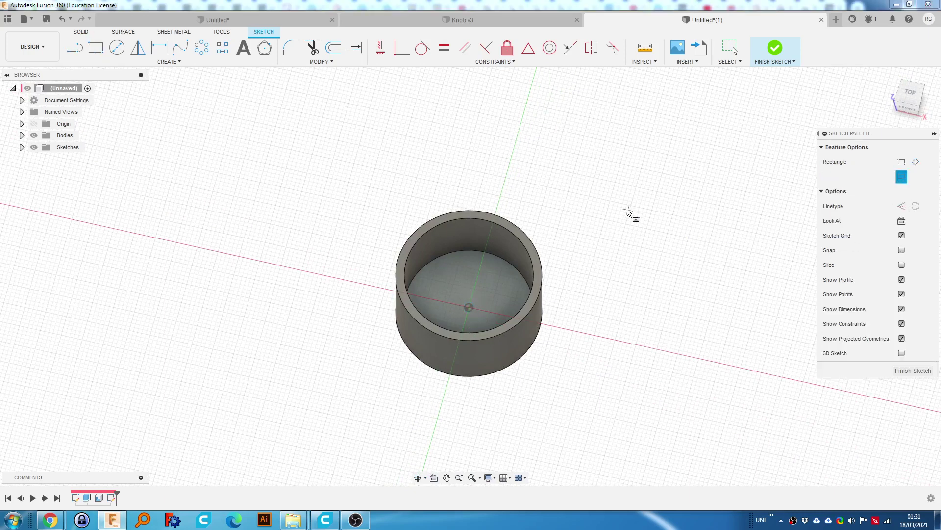
pyautogui.click(910, 93)
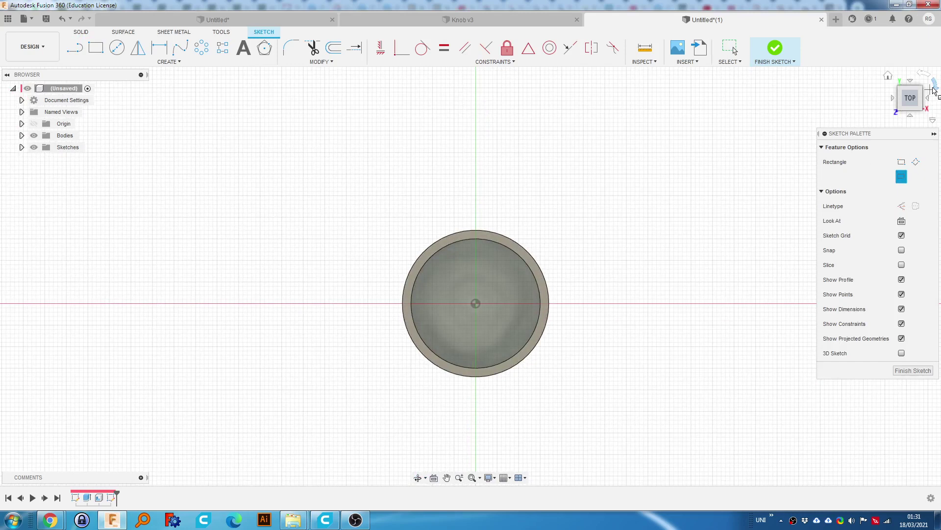
pyautogui.scroll(5, 479, 304)
pyautogui.click(479, 301)
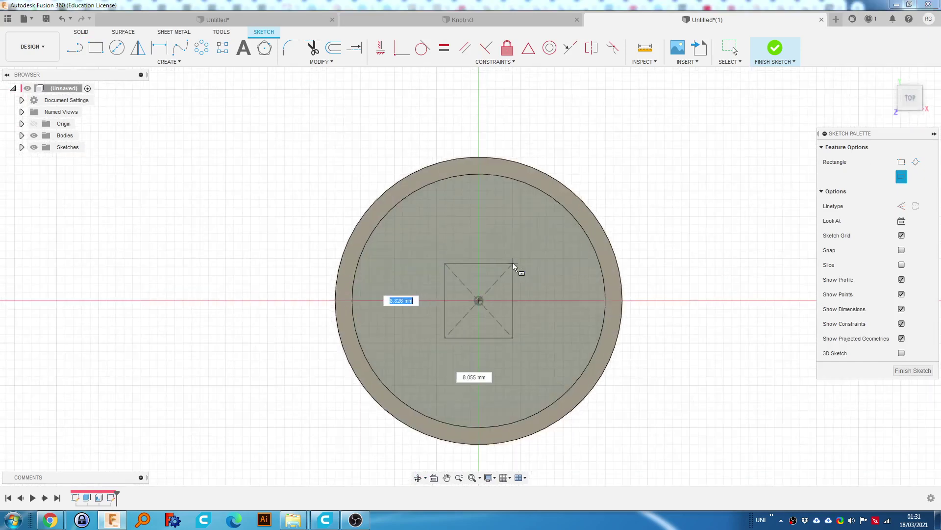
pyautogui.write('1')
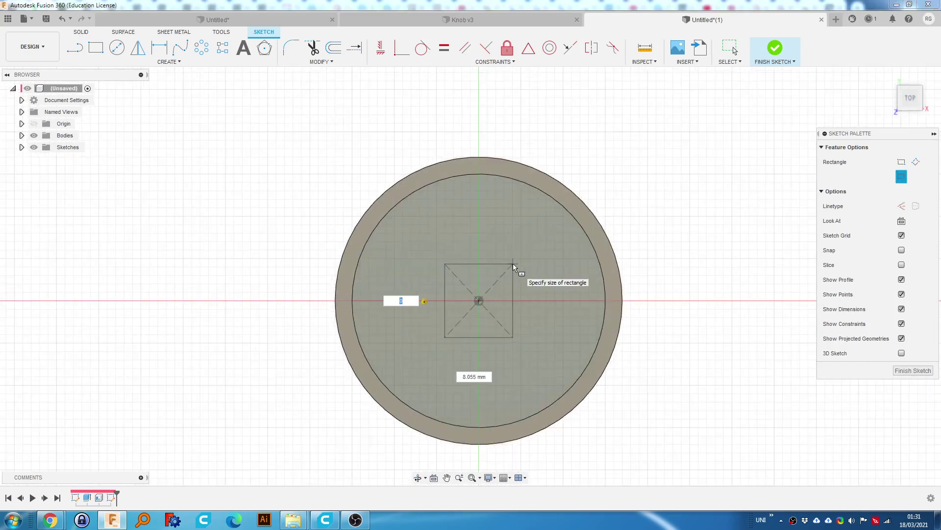
pyautogui.write('10')
pyautogui.press('Return')
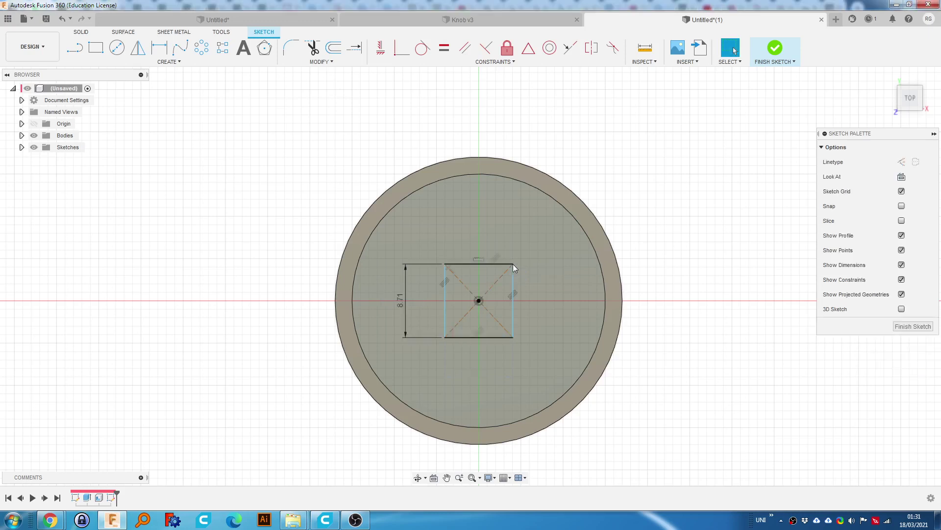
# Dimension the rectangle's height and width to 10 mm each.
pyautogui.press('d')
pyautogui.doubleClick(400, 304)
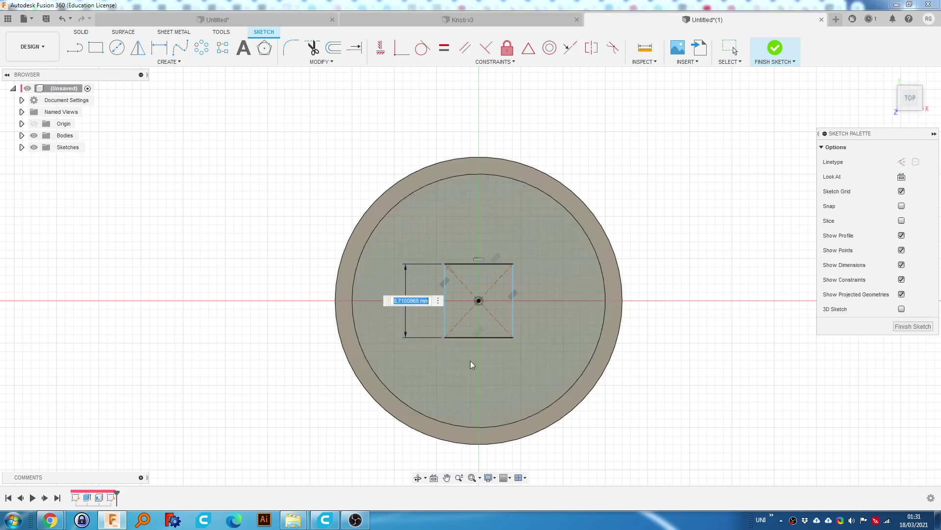
pyautogui.write('10')
pyautogui.press('Return')
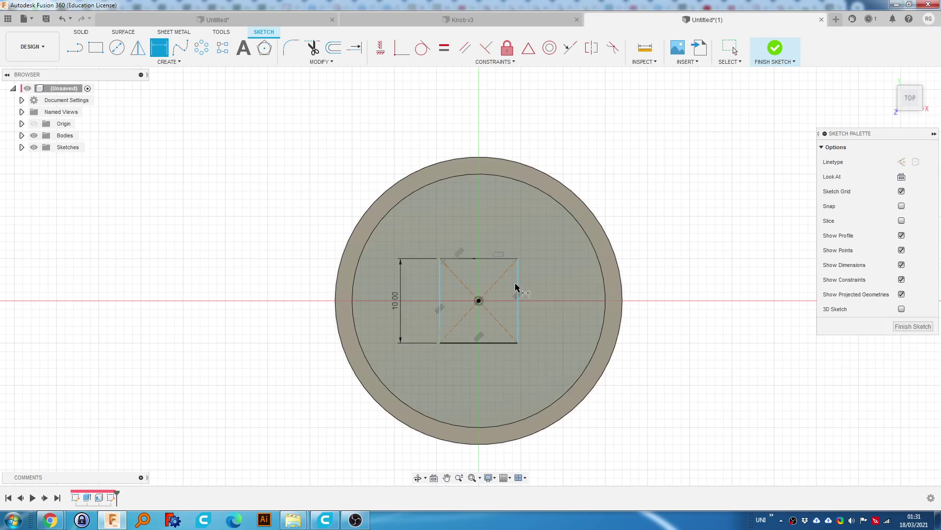
pyautogui.click(501, 258)
pyautogui.click(487, 237)
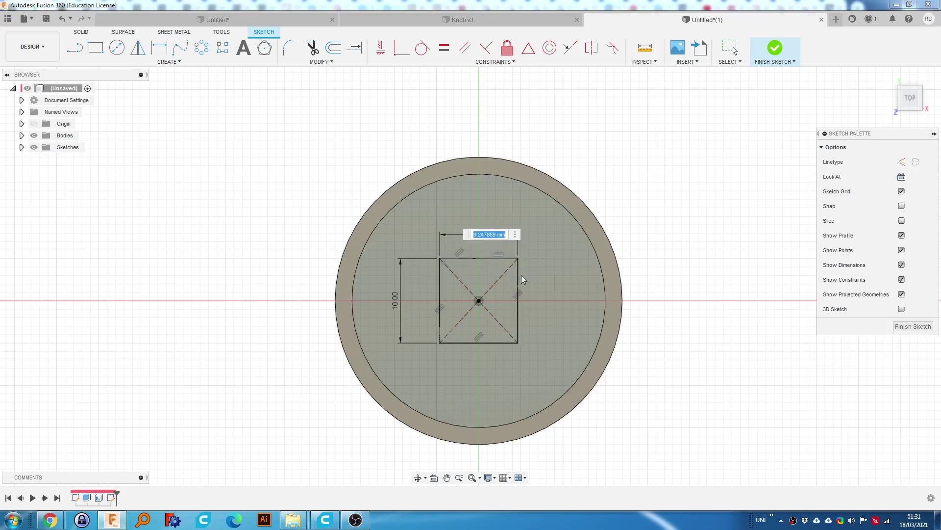
pyautogui.write('10')
pyautogui.press('Return')
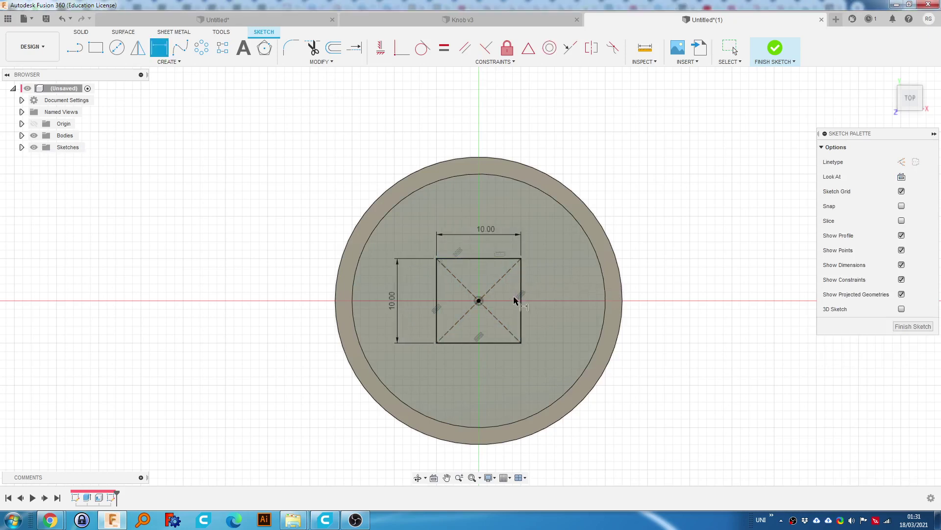
pyautogui.click(734, 48)
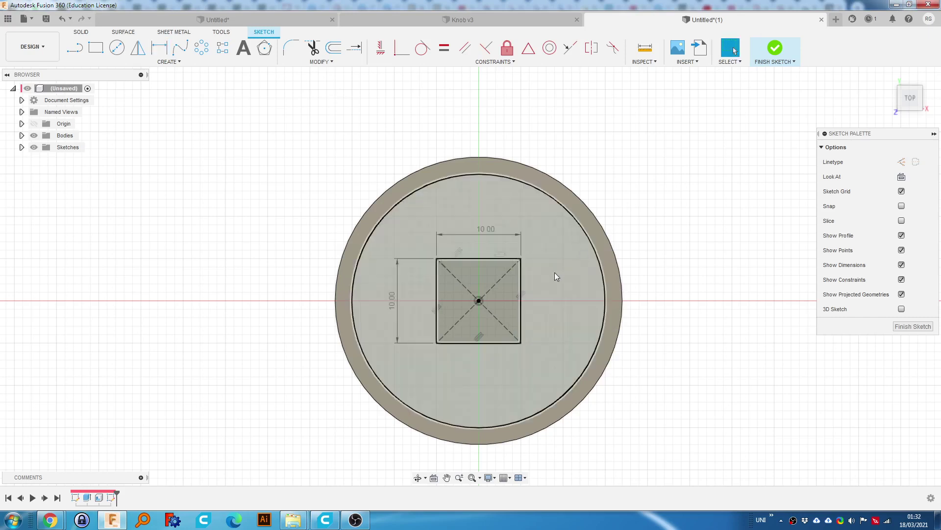
# Extrude the square profile 50 mm upward from the cup's floor, joined to the body.
pyautogui.click(510, 313)
pyautogui.scroll(-3, 510, 312)
pyautogui.press('e')
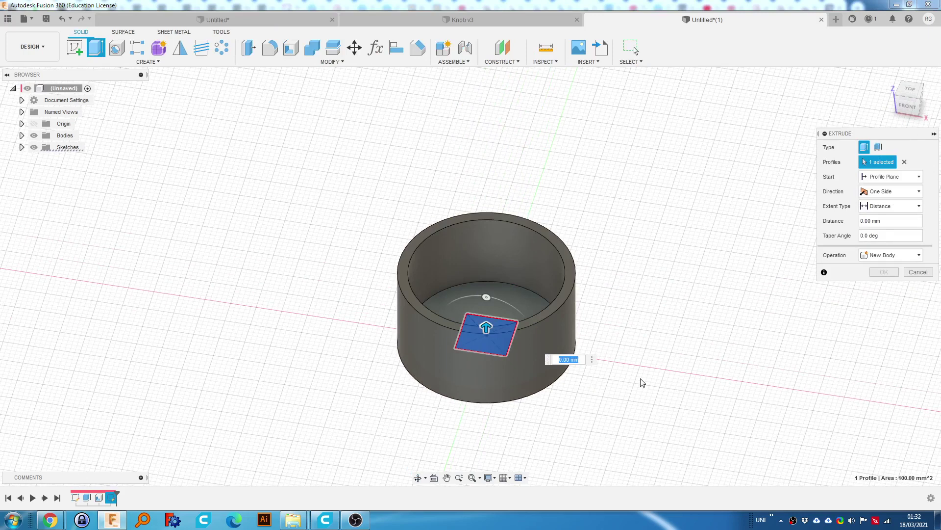
pyautogui.write('5')
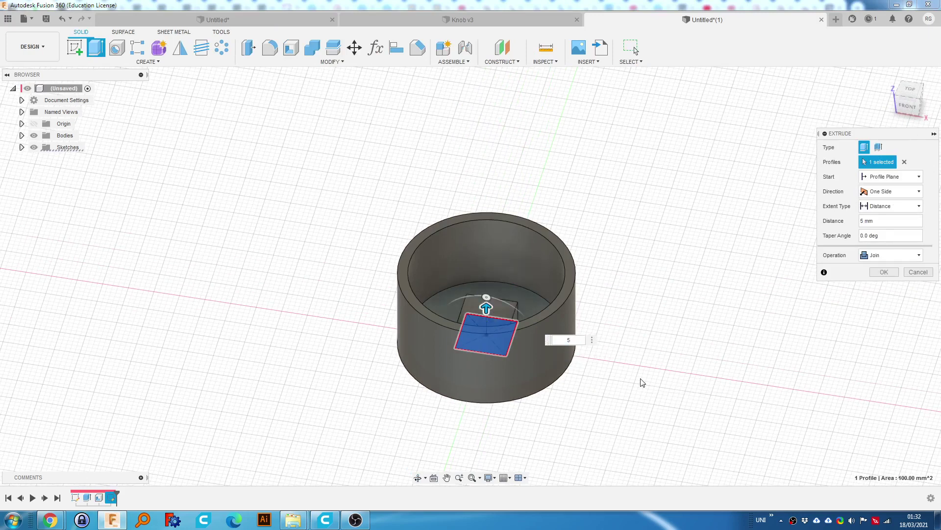
pyautogui.write('0')
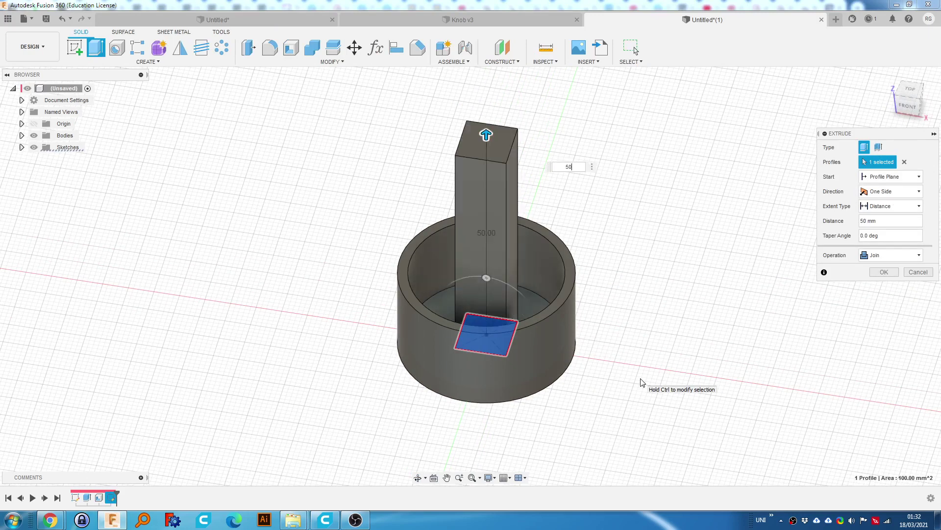
pyautogui.press('Return')
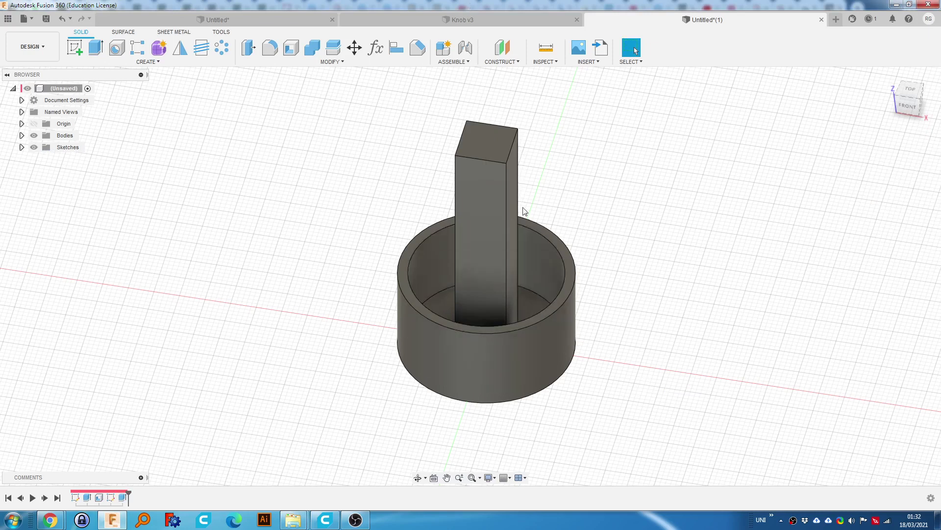
# Sketch a 6 mm diameter circle centred on the top face of the square post.
pyautogui.click(496, 143)
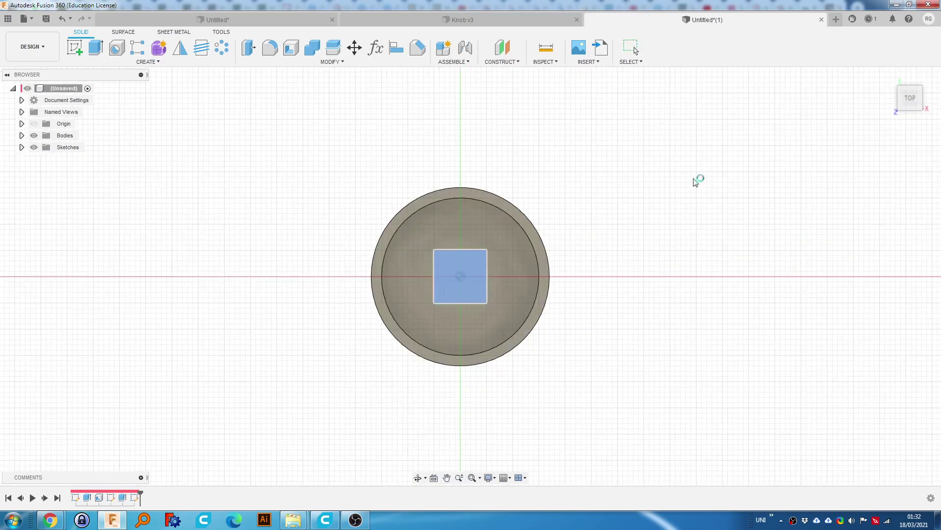
pyautogui.press('c')
pyautogui.scroll(5, 456, 274)
pyautogui.scroll(-3, 466, 285)
pyautogui.click(470, 281)
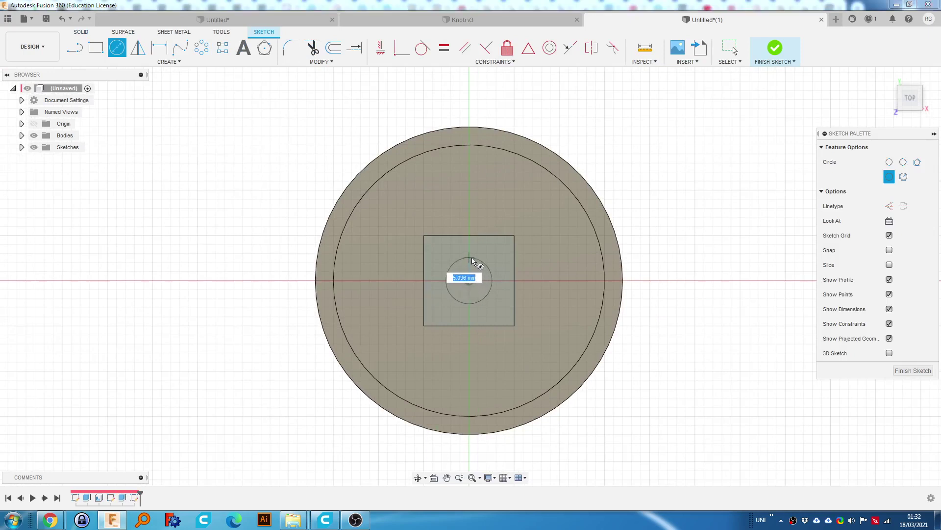
pyautogui.write('6')
pyautogui.press('Return')
# Draw a vertical line about 5.1 mm long across the right part of the 6 mm circle as the D-shaft flat.
pyautogui.press('l')
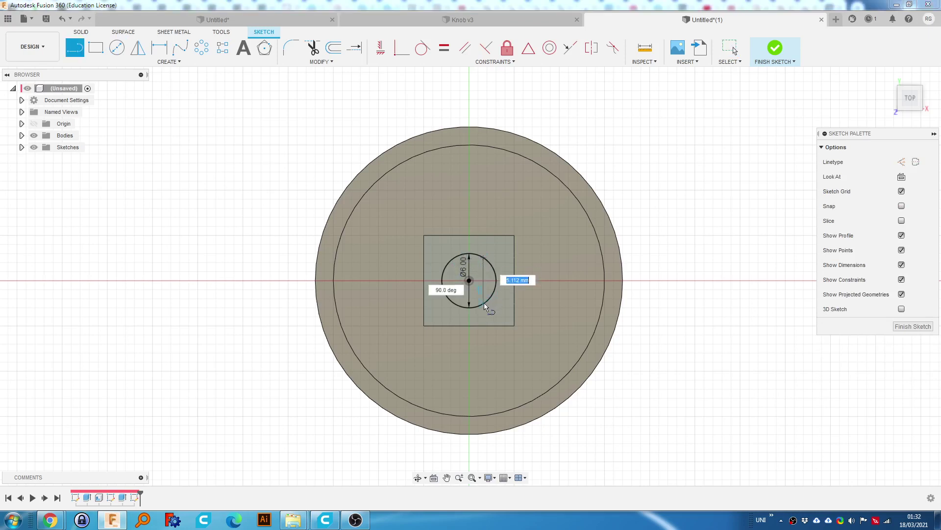
pyautogui.click(734, 49)
pyautogui.scroll(3, 476, 290)
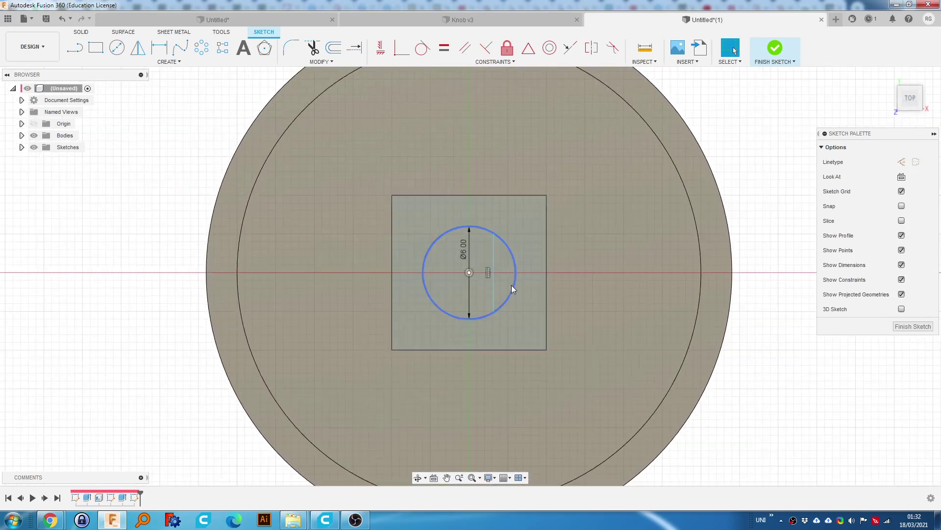
pyautogui.click(513, 287)
pyautogui.rightClick(513, 288)
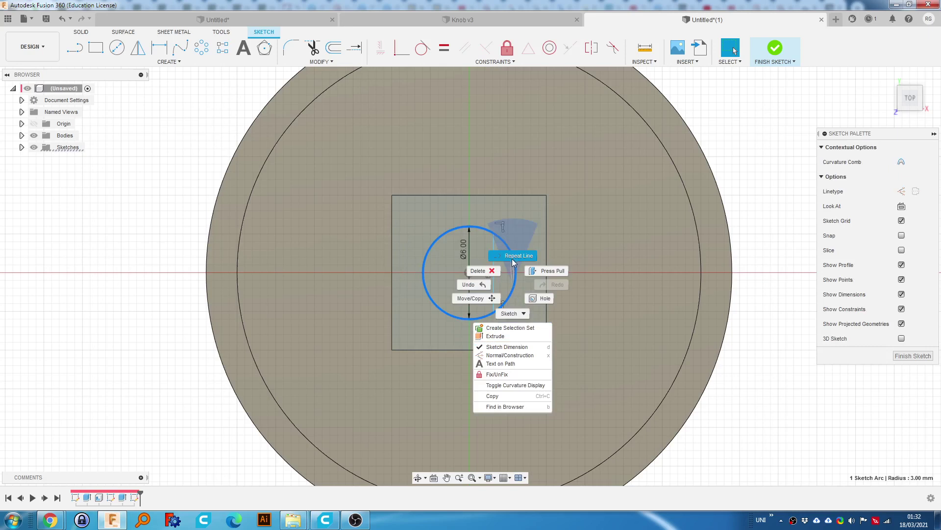
pyautogui.click(516, 281)
pyautogui.rightClick(513, 282)
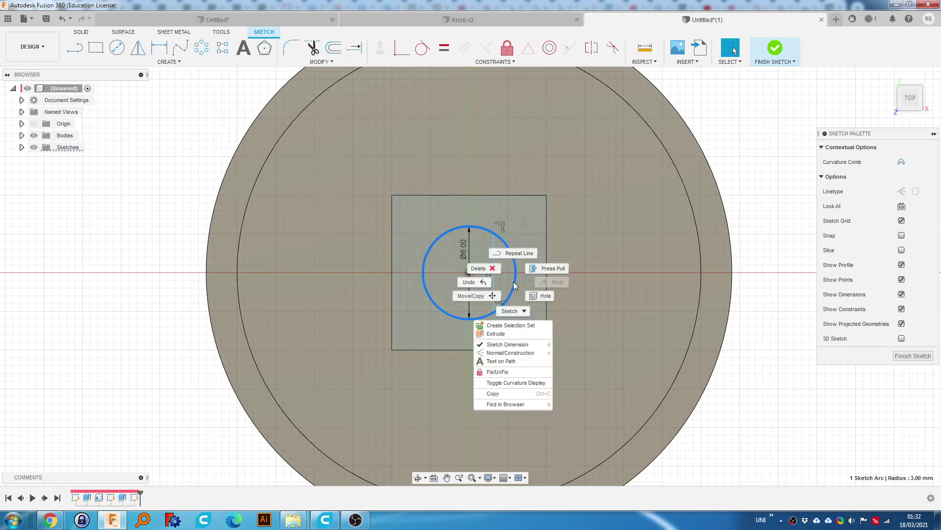
pyautogui.click(746, 114)
pyautogui.click(725, 50)
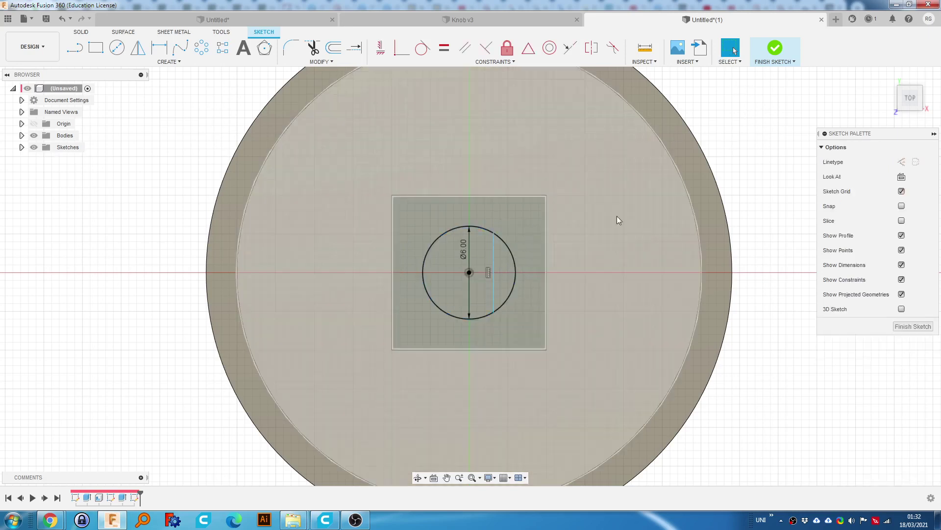
pyautogui.click(584, 273)
pyautogui.rightClick(514, 255)
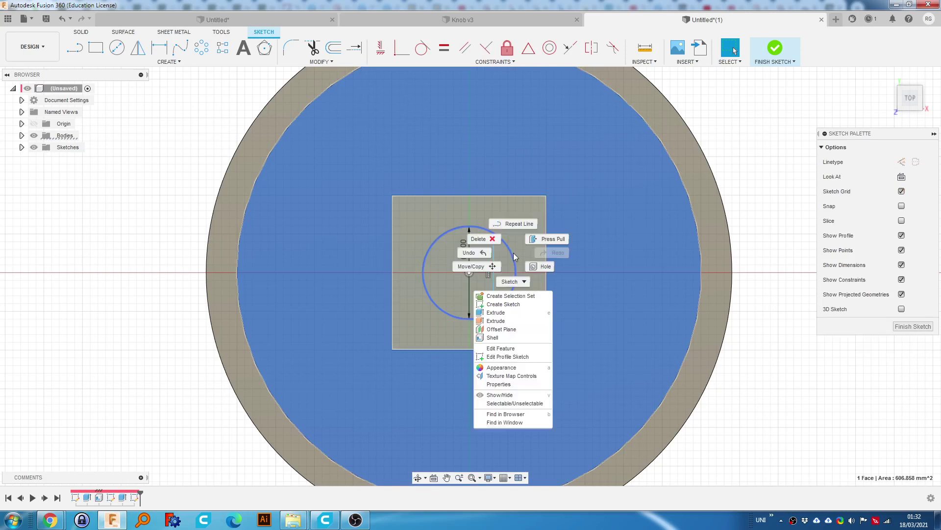
pyautogui.press('Escape')
# Try to start a dimension from the edge of the 6 mm circle using the Pick Circle/Arc Tangent option.
pyautogui.press('d')
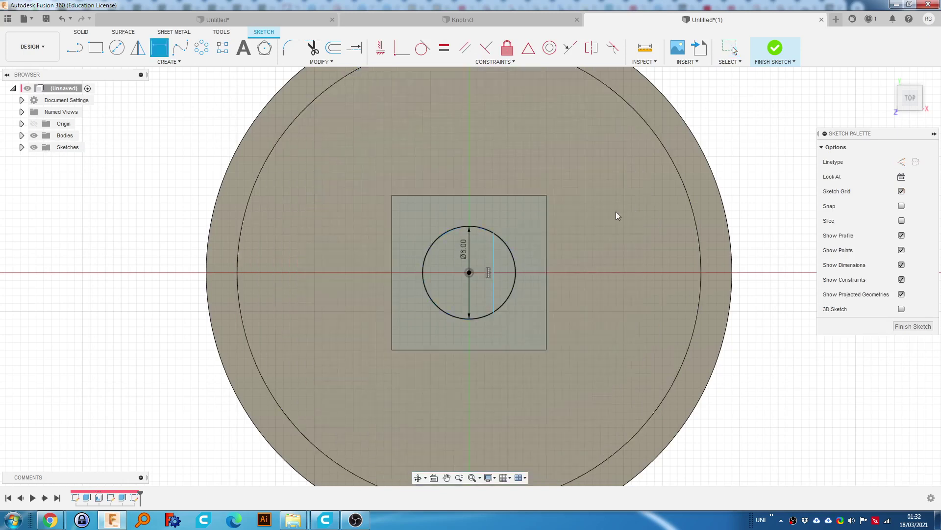
pyautogui.click(513, 263)
pyautogui.rightClick(514, 261)
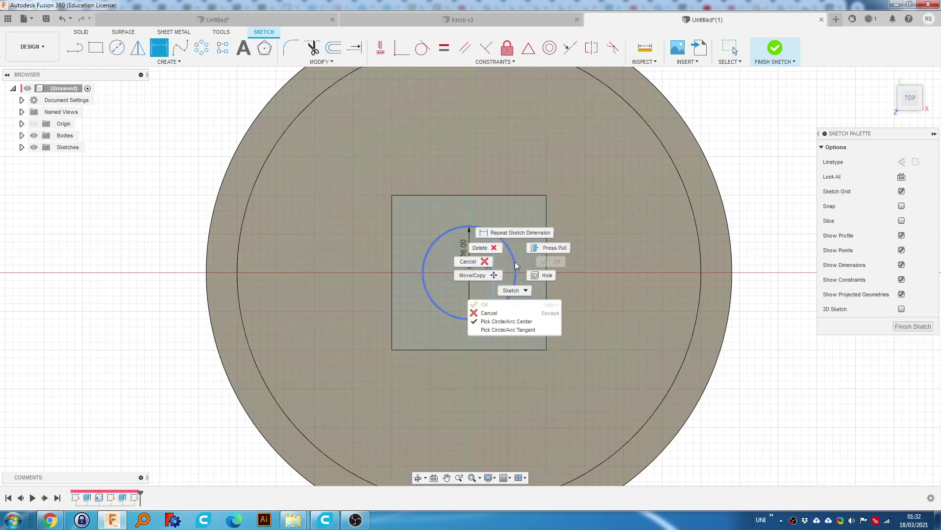
pyautogui.click(520, 330)
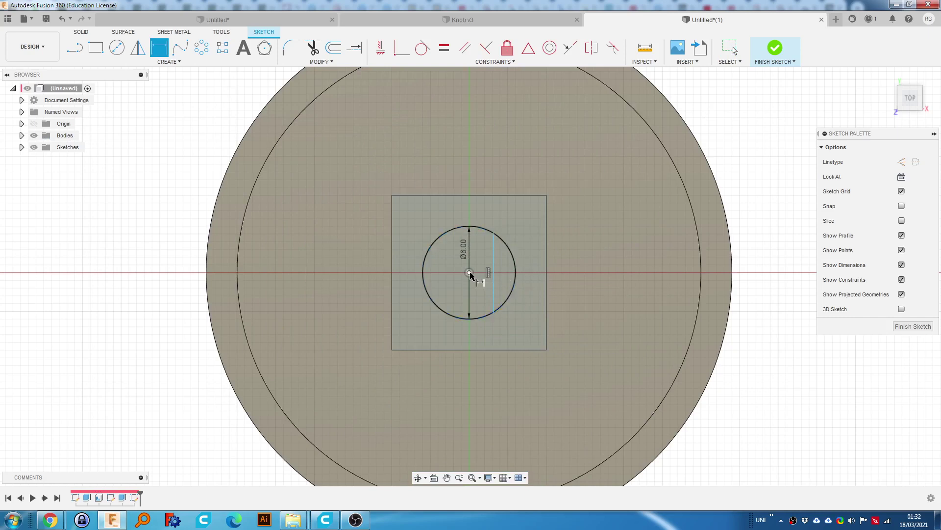
pyautogui.click(515, 272)
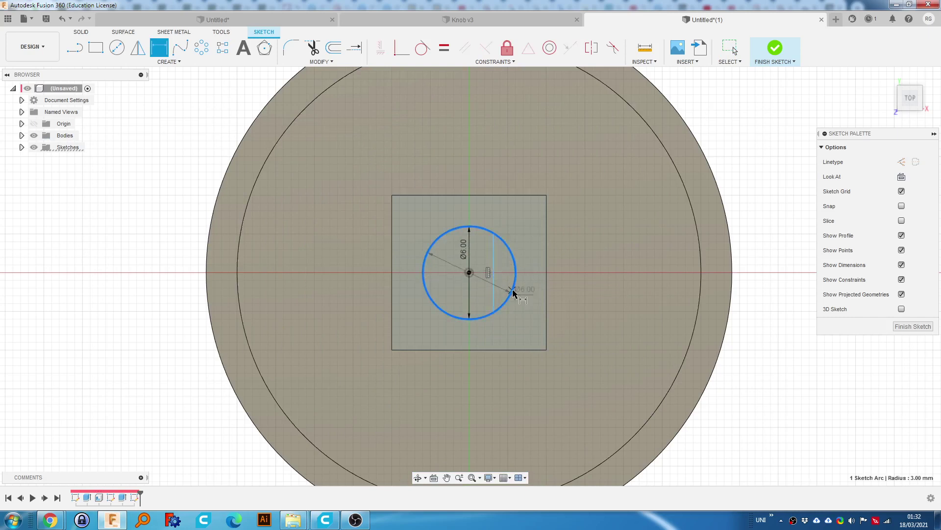
pyautogui.press('Escape')
pyautogui.rightClick(422, 267)
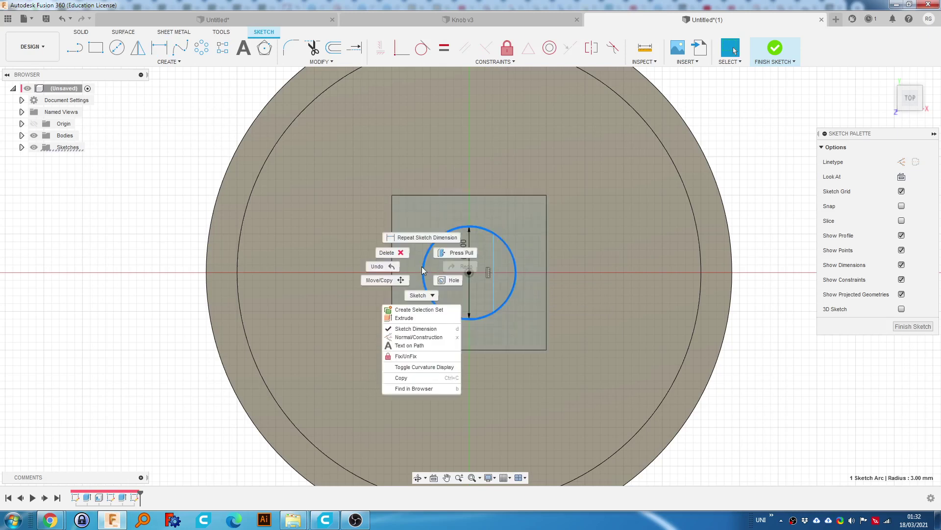
pyautogui.click(467, 192)
# Try to dimension the horizontal distance between the 6 mm circle and the vertical flat line.
pyautogui.press('d')
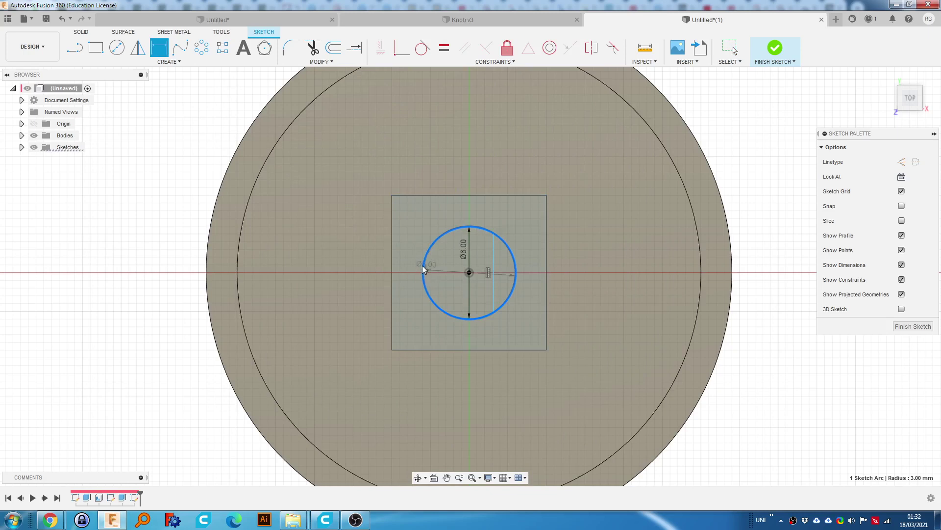
pyautogui.rightClick(423, 268)
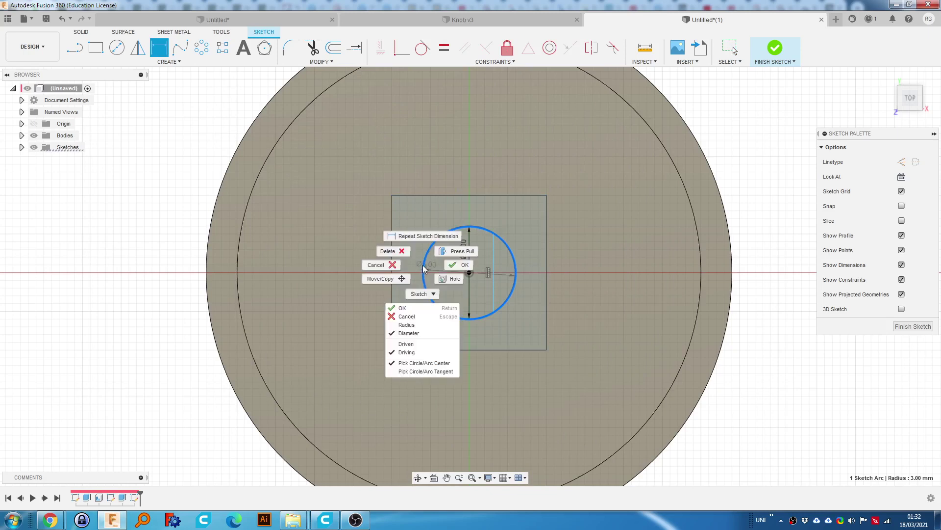
pyautogui.click(436, 373)
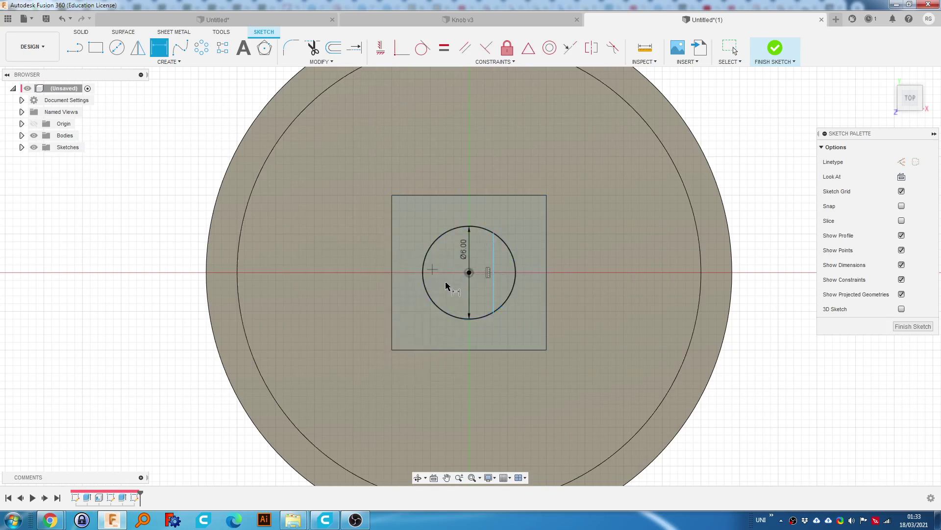
pyautogui.click(422, 270)
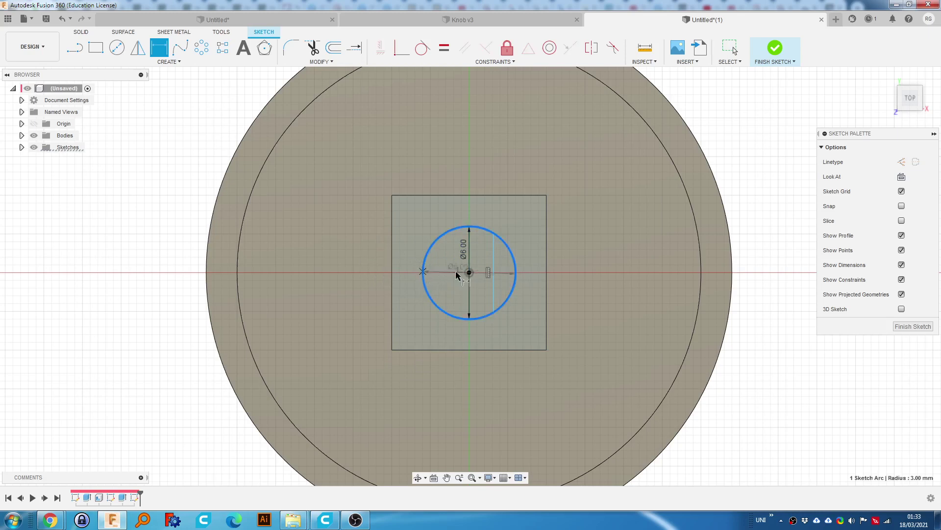
pyautogui.click(492, 260)
pyautogui.click(443, 273)
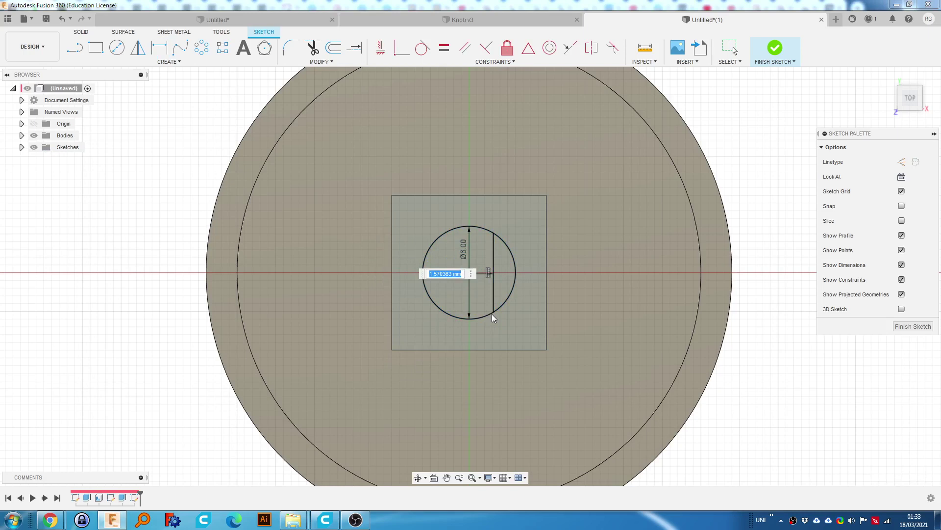
pyautogui.write('1.5')
pyautogui.press('Return')
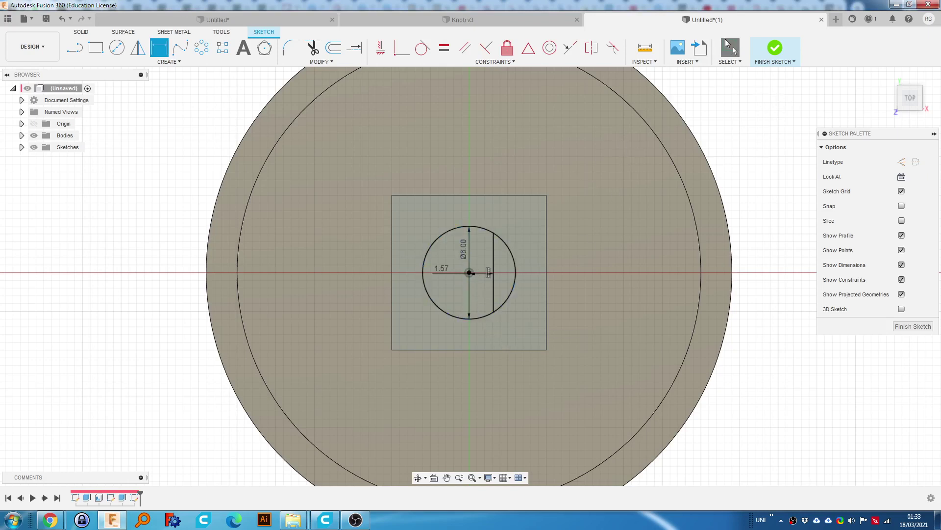
pyautogui.click(729, 47)
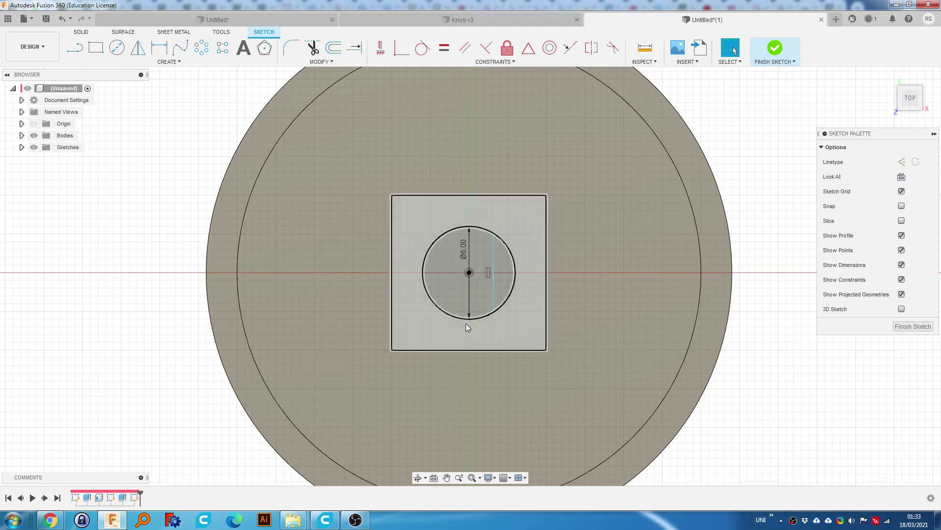
# Dimension the distance from the circle's left tangent edge to the vertical flat line as 4.7 mm.
pyautogui.press('d')
pyautogui.rightClick(423, 268)
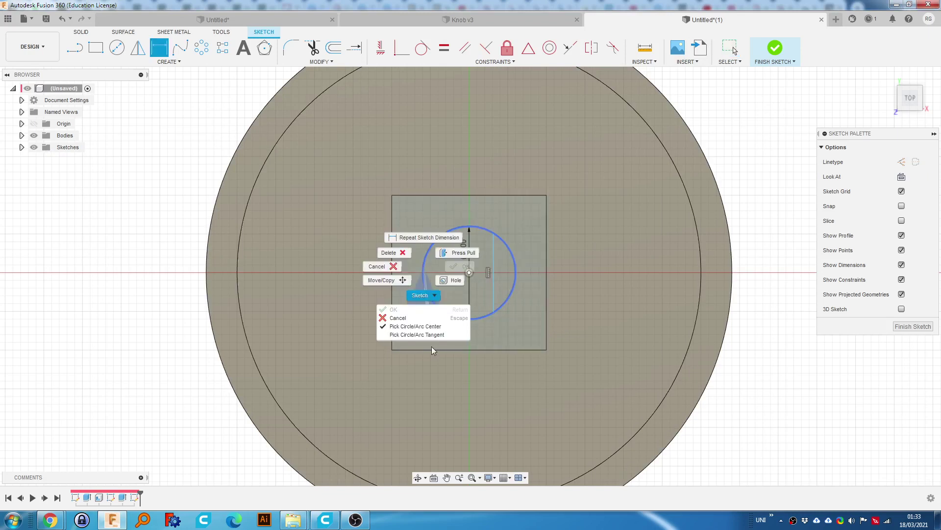
pyautogui.click(416, 335)
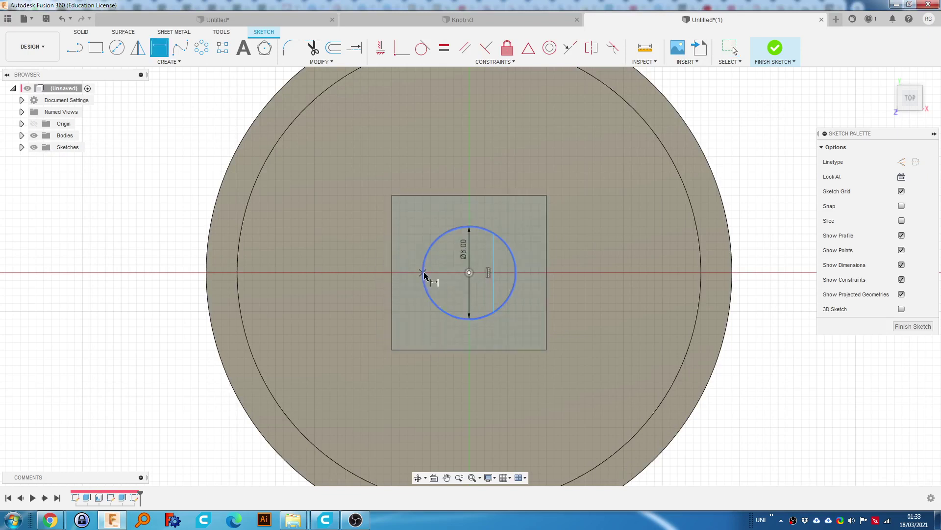
pyautogui.click(493, 269)
pyautogui.click(466, 308)
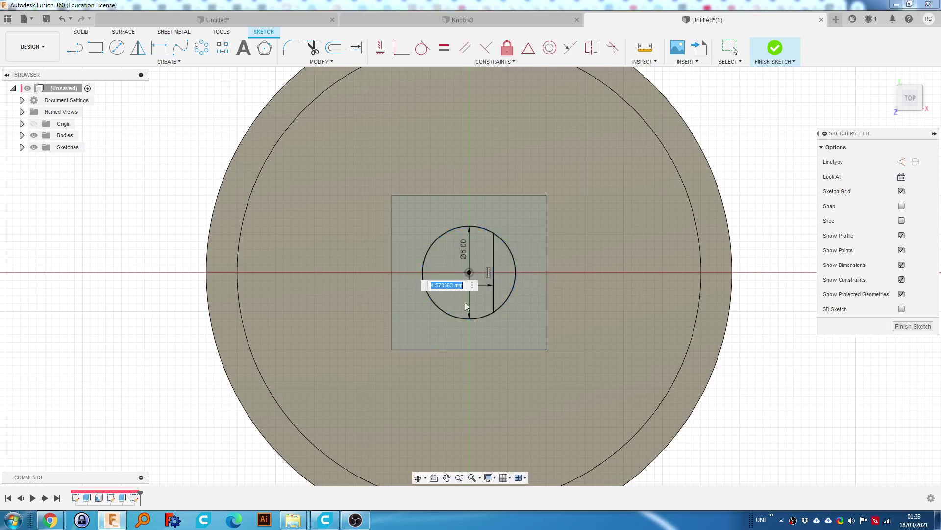
pyautogui.write('4.7')
pyautogui.press('Return')
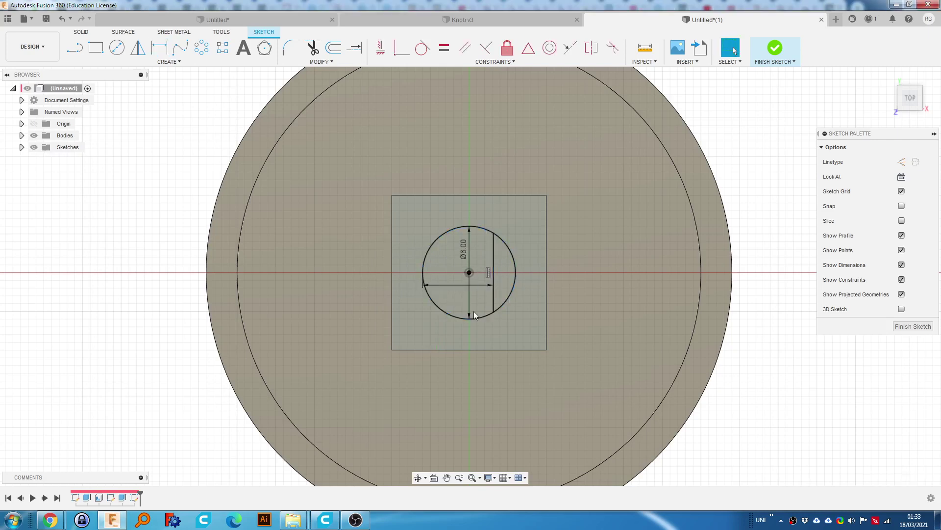
pyautogui.press('Escape')
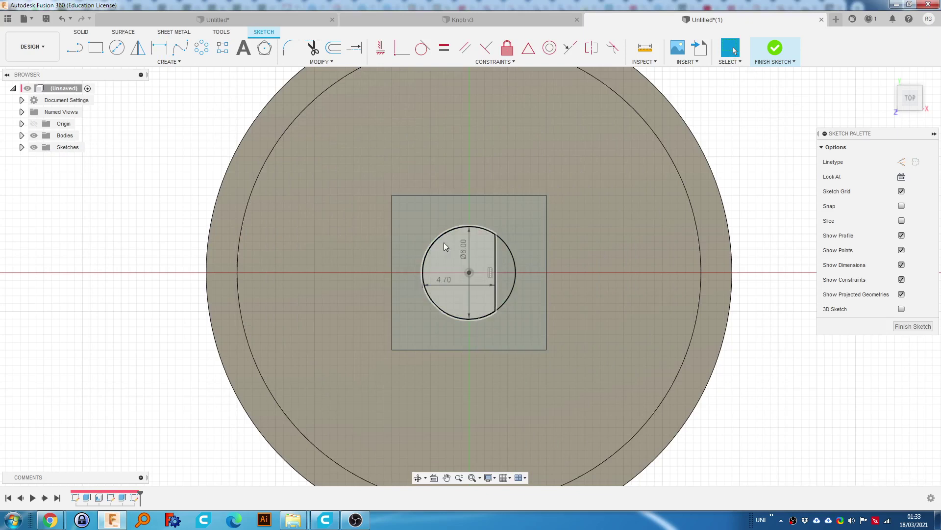
# Cut the D-shaped profile 15 mm down into the top of the square post with Extrude.
pyautogui.click(460, 311)
pyautogui.keyDown('shift'); pyautogui.moveTo(460, 312); pyautogui.dragTo(513, 293, button='middle'); pyautogui.keyUp('shift')
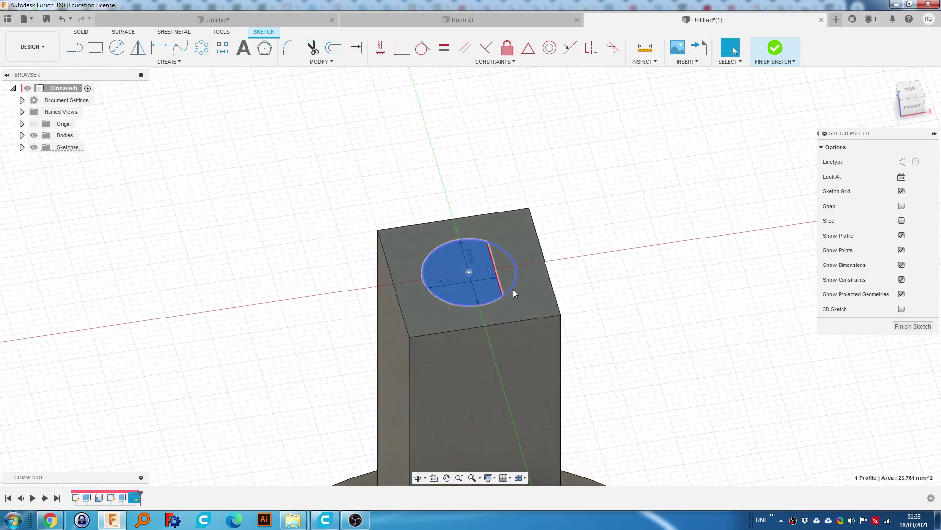
pyautogui.press('e')
pyautogui.scroll(-5, 487, 313)
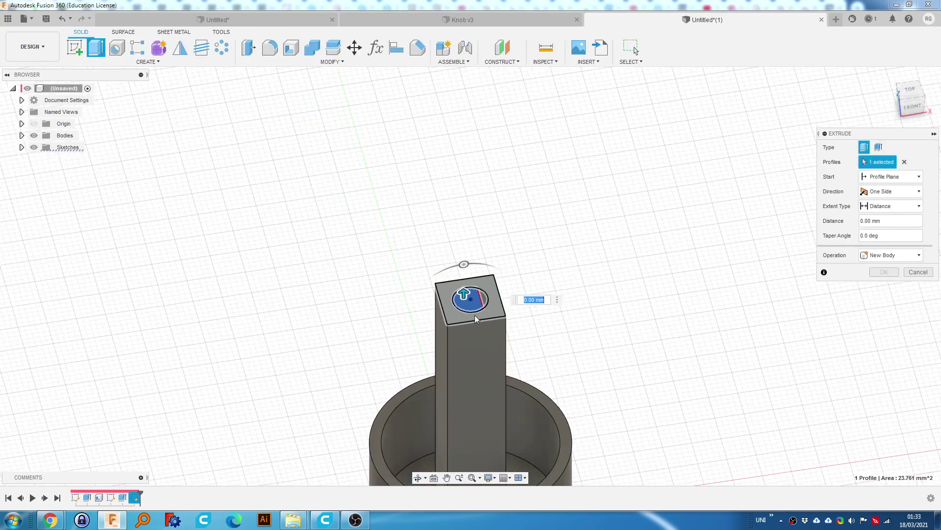
pyautogui.moveTo(469, 308); pyautogui.dragTo(465, 383)
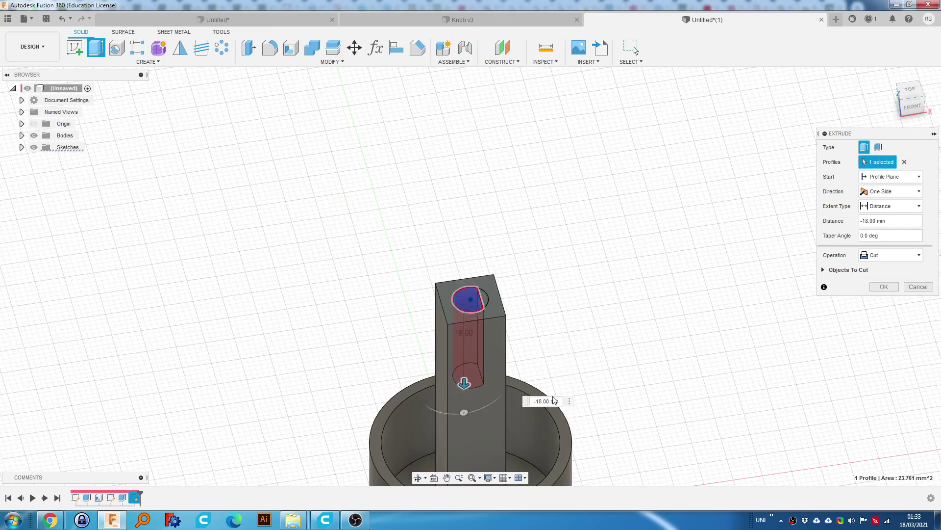
pyautogui.moveTo(560, 401); pyautogui.dragTo(526, 400)
pyautogui.write('-15')
pyautogui.press('Return')
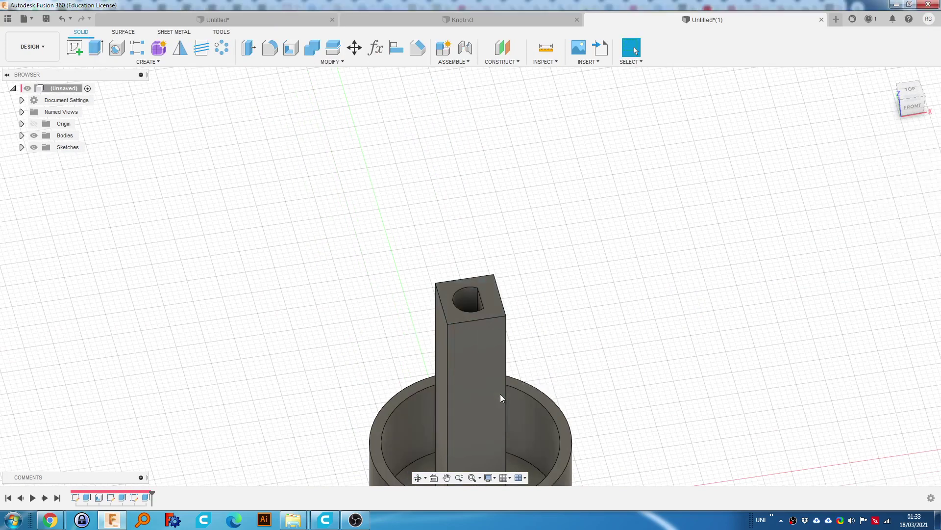
# Sketch a vertical line on the cup's floor from the middle of the square post's lower side to the inner wall.
pyautogui.moveTo(498, 308)
pyautogui.keyDown('shift'); pyautogui.mouseDown(button='middle')
pyautogui.moveTo(517, 342)
pyautogui.moveTo(499, 309)
pyautogui.mouseUp(button='middle'); pyautogui.keyUp('shift')
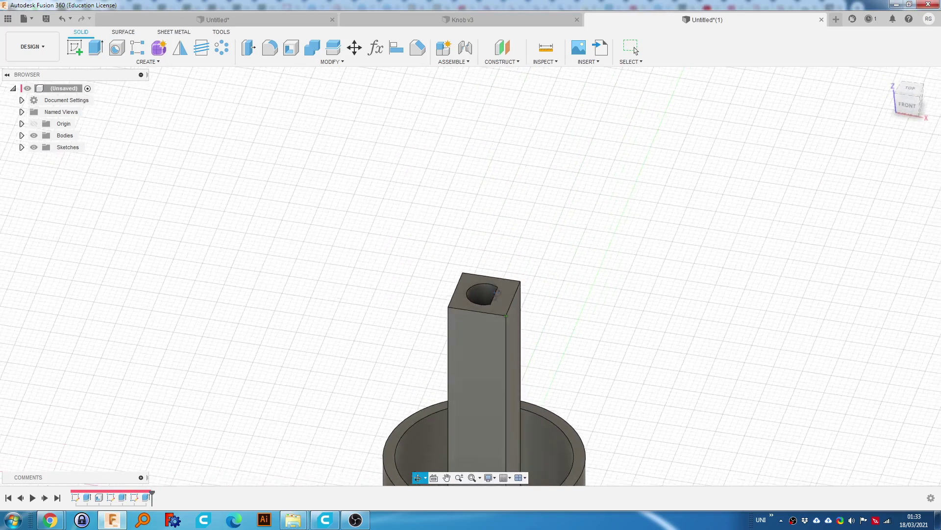
pyautogui.click(507, 375)
pyautogui.keyDown('shift'); pyautogui.moveTo(521, 390); pyautogui.dragTo(513, 247, button='middle'); pyautogui.keyUp('shift')
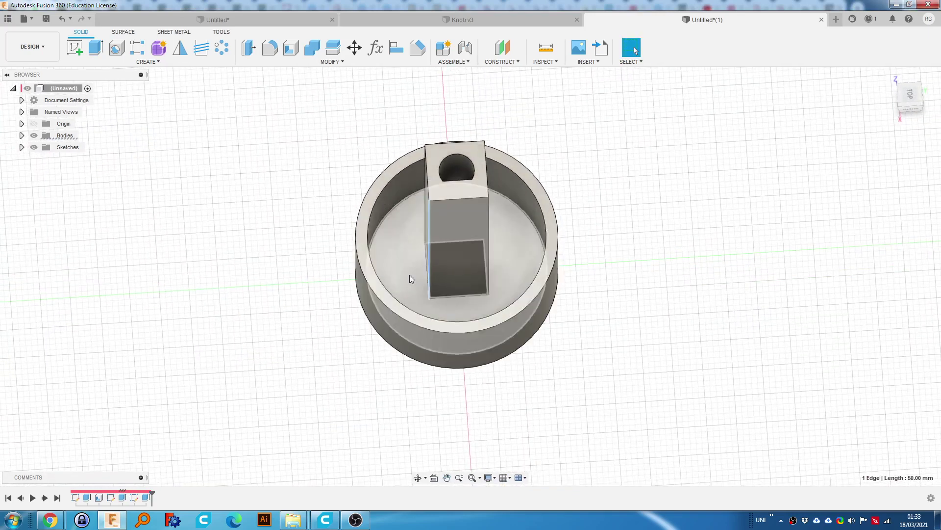
pyautogui.click(444, 259)
pyautogui.moveTo(392, 268)
pyautogui.keyDown('shift'); pyautogui.mouseDown(button='middle')
pyautogui.moveTo(412, 272)
pyautogui.moveTo(407, 295)
pyautogui.moveTo(410, 269)
pyautogui.moveTo(396, 280)
pyautogui.mouseUp(button='middle'); pyautogui.keyUp('shift')
pyautogui.click(646, 300)
pyautogui.press('l')
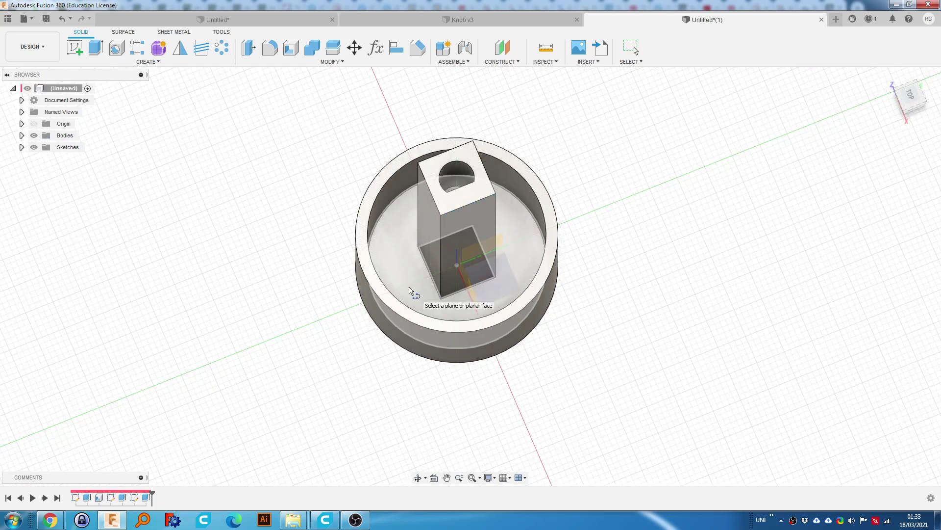
pyautogui.click(409, 288)
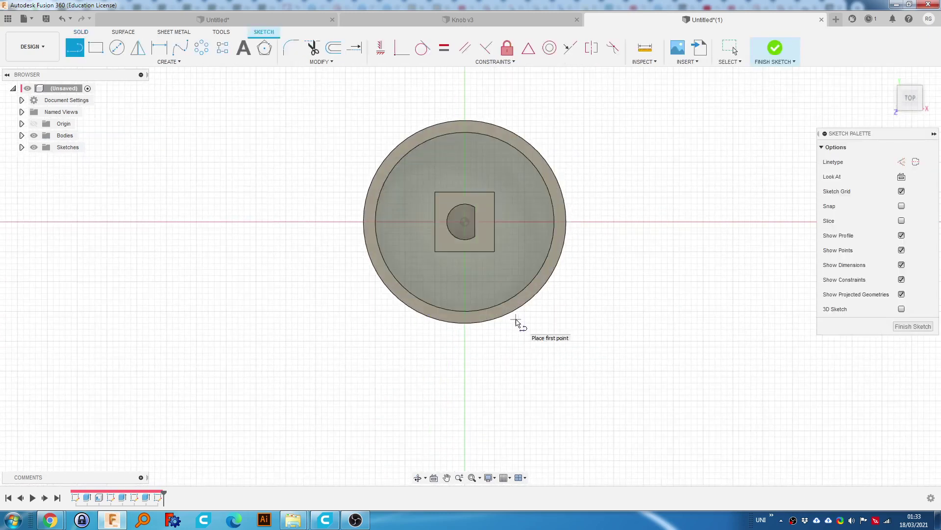
pyautogui.click(466, 252)
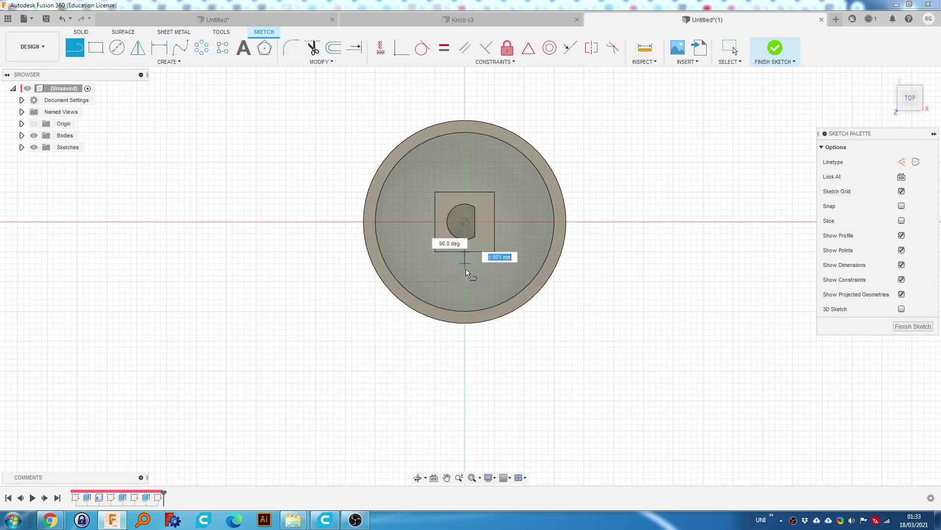
pyautogui.doubleClick(465, 311)
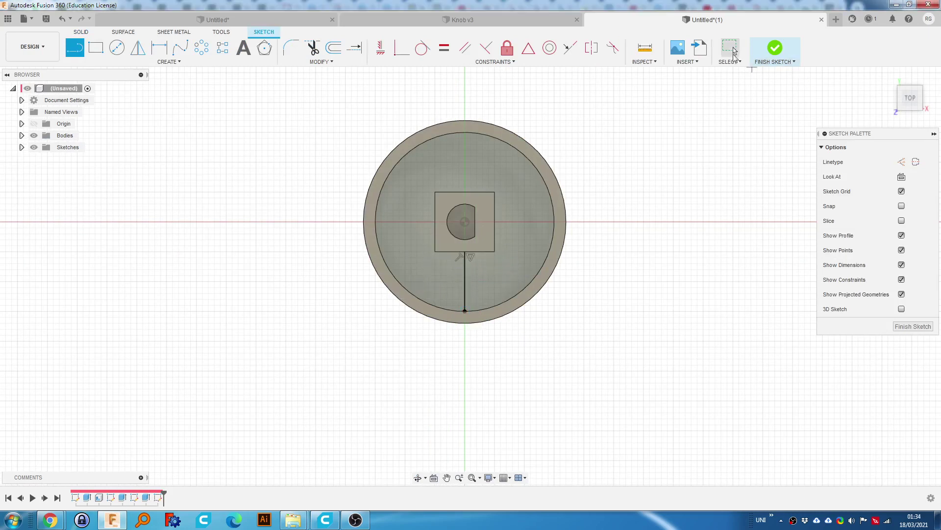
pyautogui.click(731, 51)
# Offset the line between the post and inner wall 0.5 mm to each side.
pyautogui.press('o')
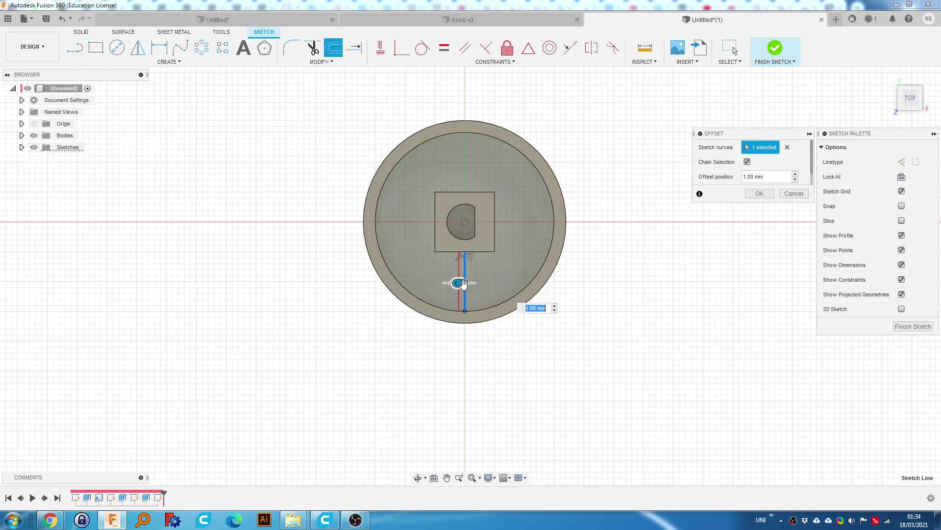
pyautogui.write('0.5')
pyautogui.press('Return')
pyautogui.click(461, 278)
pyautogui.press('o')
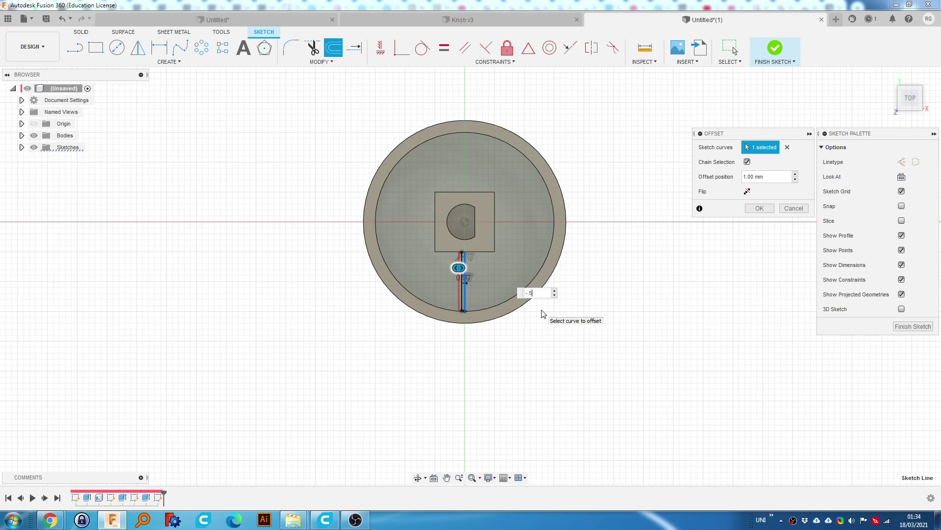
pyautogui.write('-.5')
pyautogui.press('Return')
# Extrude both strips of the rib profile up to the cup's rim face and join them to the body.
pyautogui.scroll(5, 454, 298)
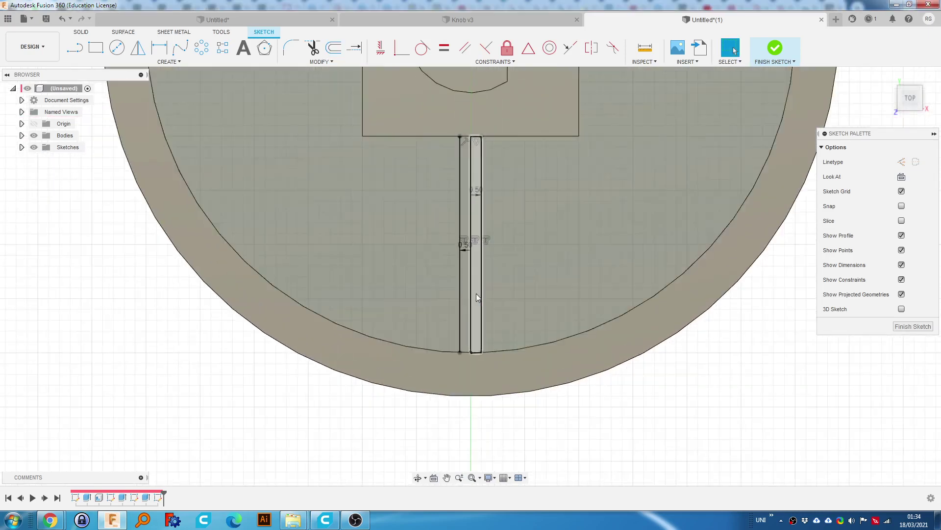
pyautogui.click(476, 296)
pyautogui.keyDown('shift'); pyautogui.moveTo(529, 296); pyautogui.dragTo(442, 224, button='middle'); pyautogui.keyUp('shift')
pyautogui.scroll(-5, 442, 223)
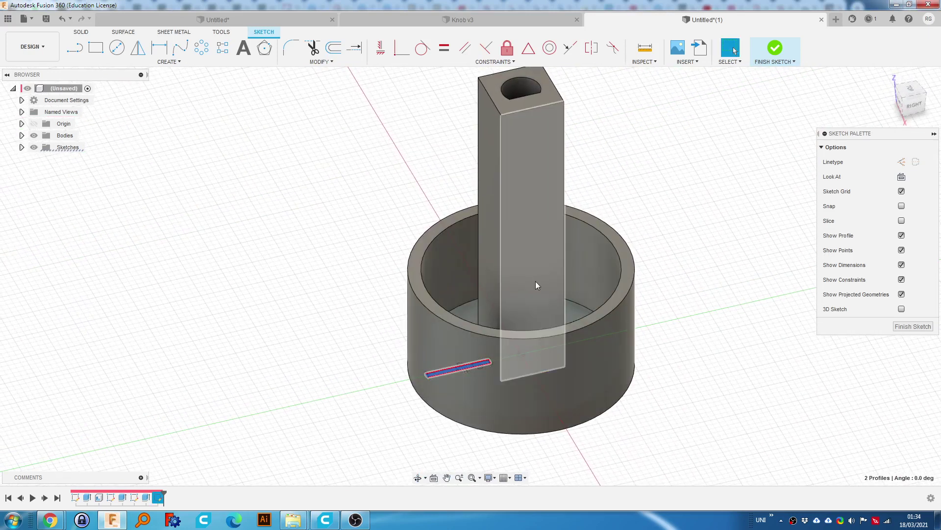
pyautogui.press('e')
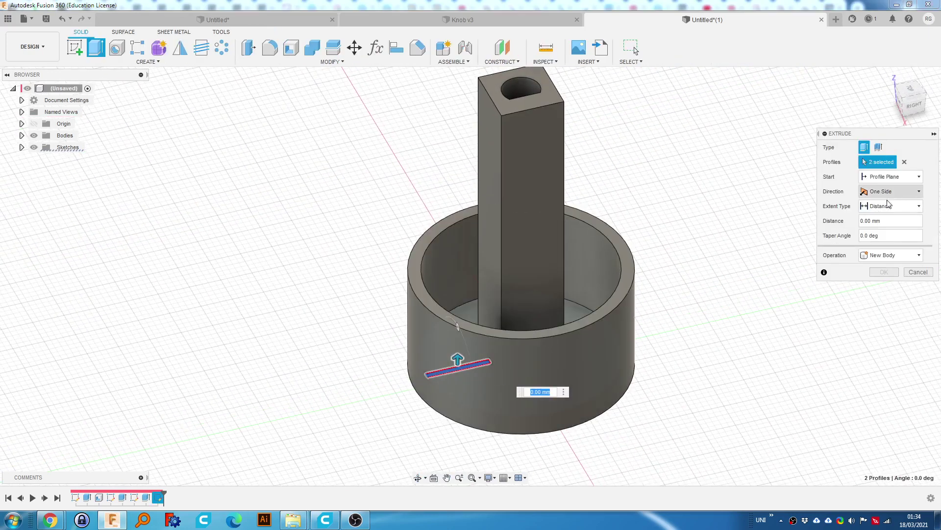
pyautogui.click(891, 205)
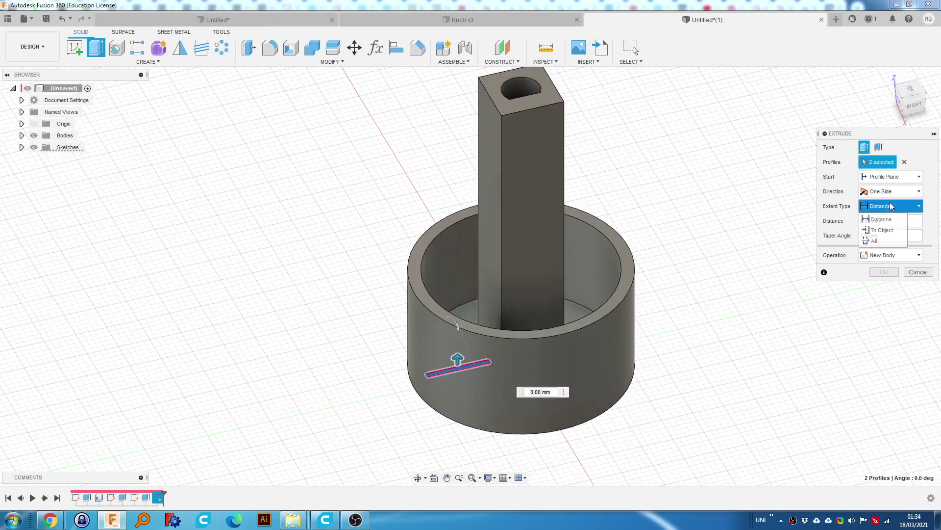
pyautogui.click(896, 229)
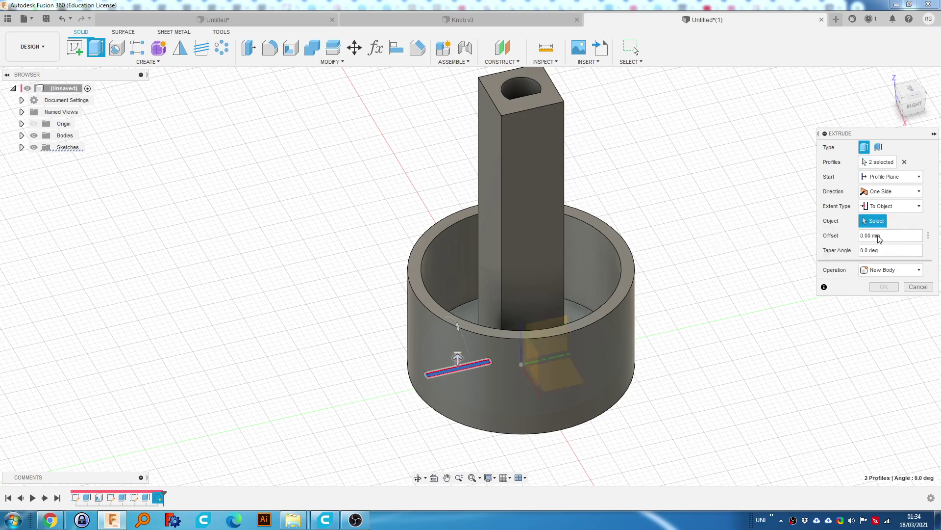
pyautogui.click(418, 277)
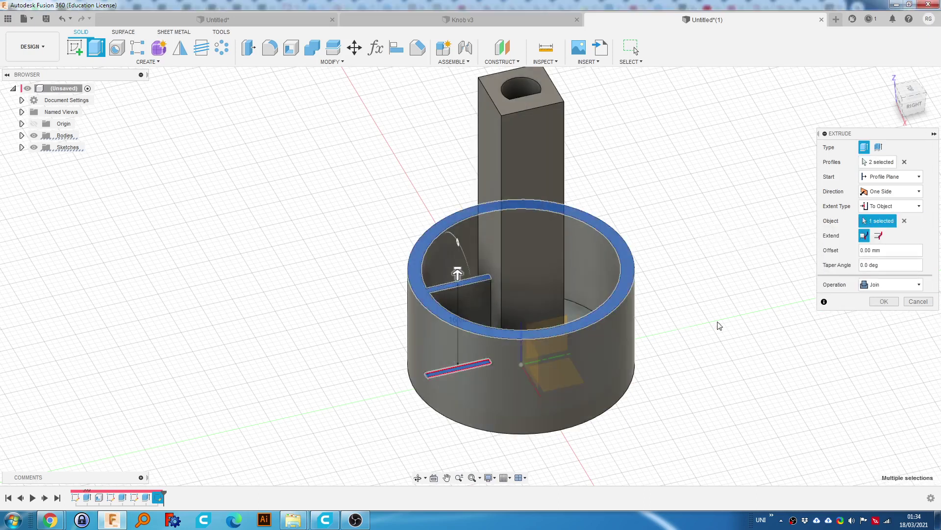
pyautogui.click(884, 302)
# Set up a 2 mm fillet on the rib's vertical edges where it meets the square post and the inner wall.
pyautogui.keyDown('shift'); pyautogui.moveTo(404, 337); pyautogui.dragTo(508, 293, button='middle'); pyautogui.keyUp('shift')
pyautogui.press('f')
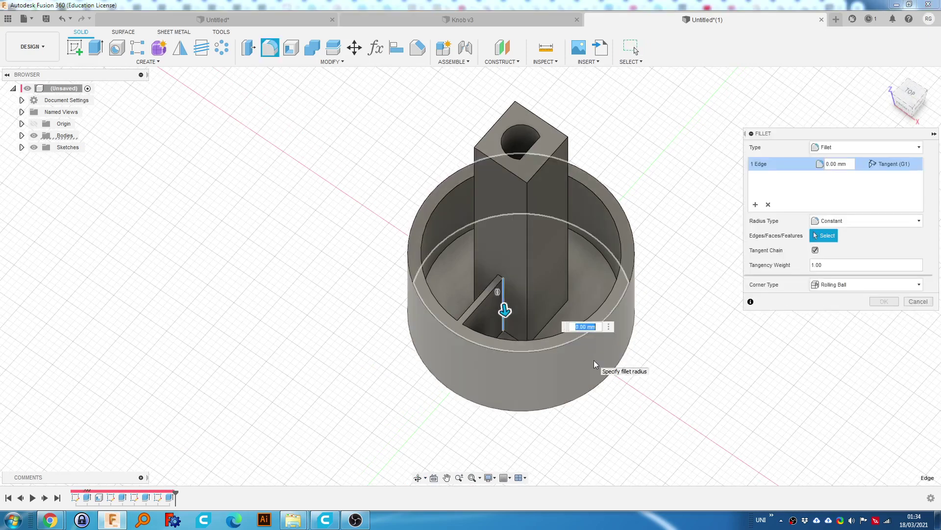
pyautogui.write('2')
pyautogui.keyDown('shift'); pyautogui.moveTo(492, 292); pyautogui.dragTo(549, 302, button='middle'); pyautogui.keyUp('shift')
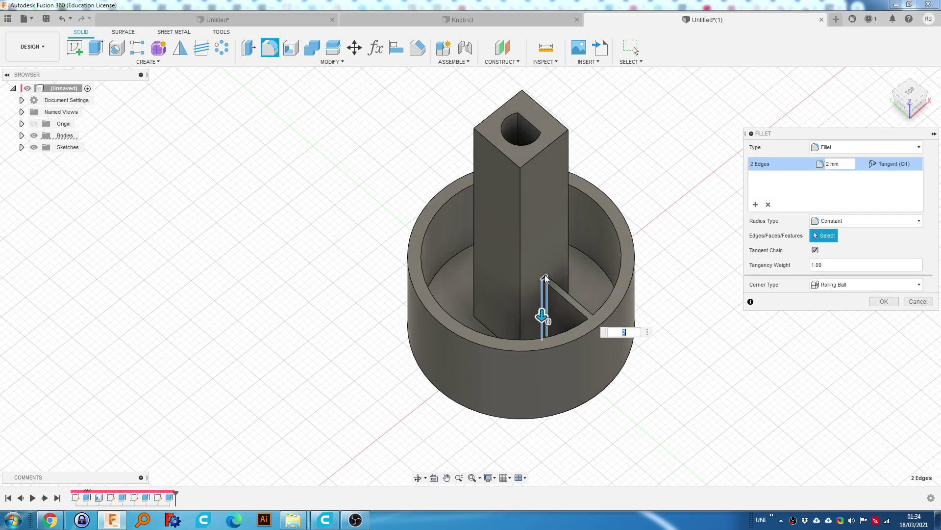
pyautogui.click(563, 308)
pyautogui.keyDown('shift'); pyautogui.moveTo(563, 308); pyautogui.dragTo(658, 208, button='middle'); pyautogui.keyUp('shift')
pyautogui.click(604, 245)
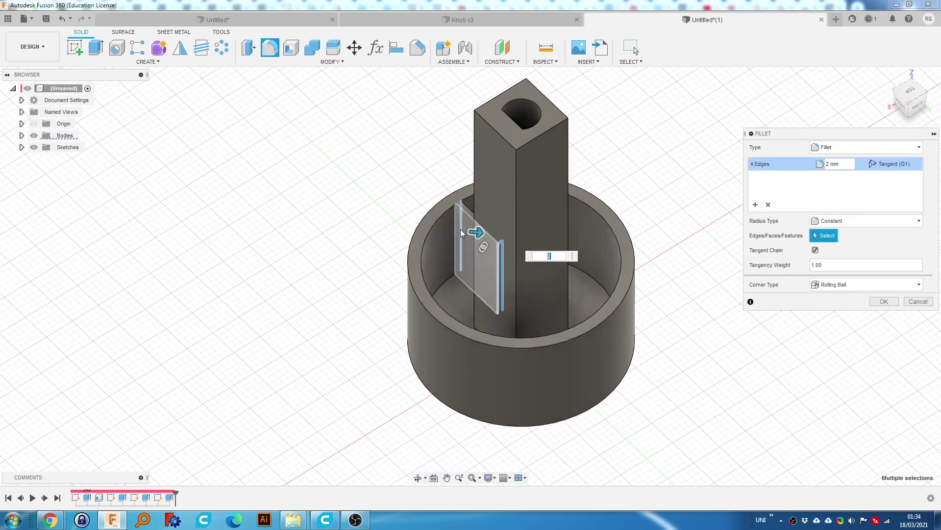
pyautogui.click(460, 245)
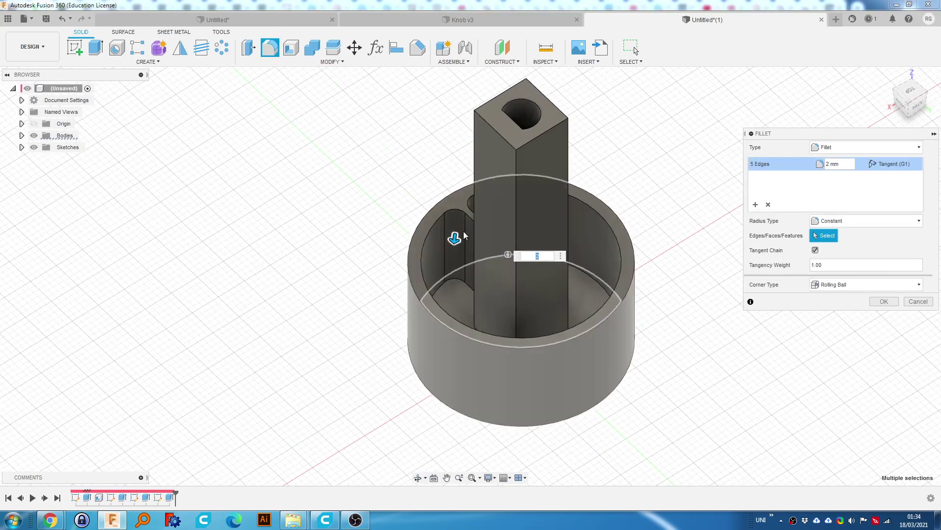
# Add the floor edges along the rib and inner wall to the 2 mm fillet and apply it.
pyautogui.keyDown('shift'); pyautogui.moveTo(460, 248); pyautogui.dragTo(441, 179, button='middle'); pyautogui.keyUp('shift')
pyautogui.click(458, 291)
pyautogui.click(444, 220)
pyautogui.click(446, 197)
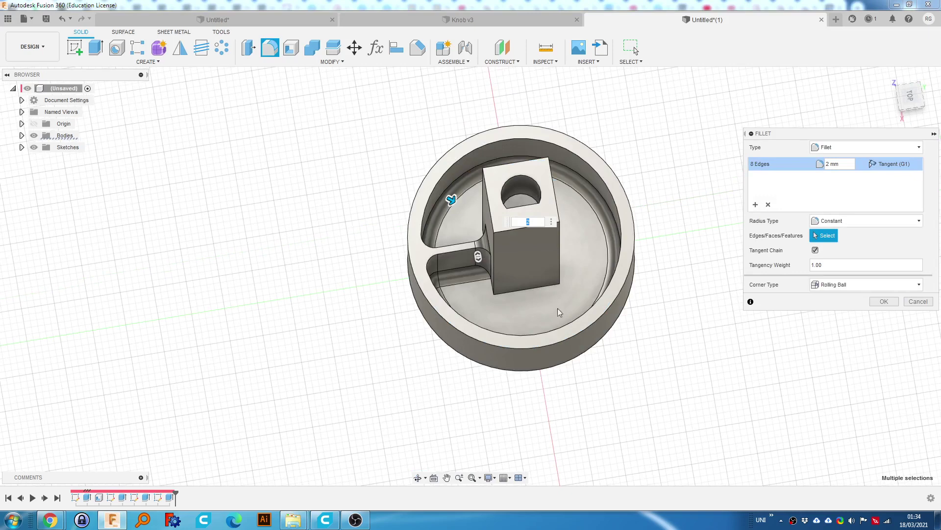
pyautogui.keyDown('shift'); pyautogui.moveTo(546, 307); pyautogui.dragTo(607, 273, button='middle'); pyautogui.keyUp('shift')
pyautogui.keyDown('shift'); pyautogui.moveTo(447, 362); pyautogui.dragTo(472, 343, button='middle'); pyautogui.keyUp('shift')
pyautogui.keyDown('shift'); pyautogui.moveTo(625, 294); pyautogui.dragTo(609, 296, button='middle'); pyautogui.keyUp('shift')
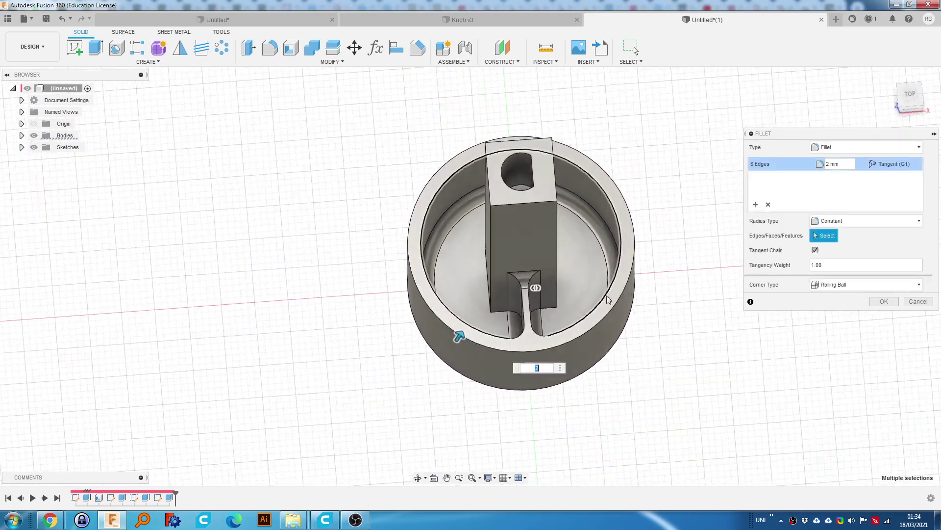
pyautogui.click(878, 303)
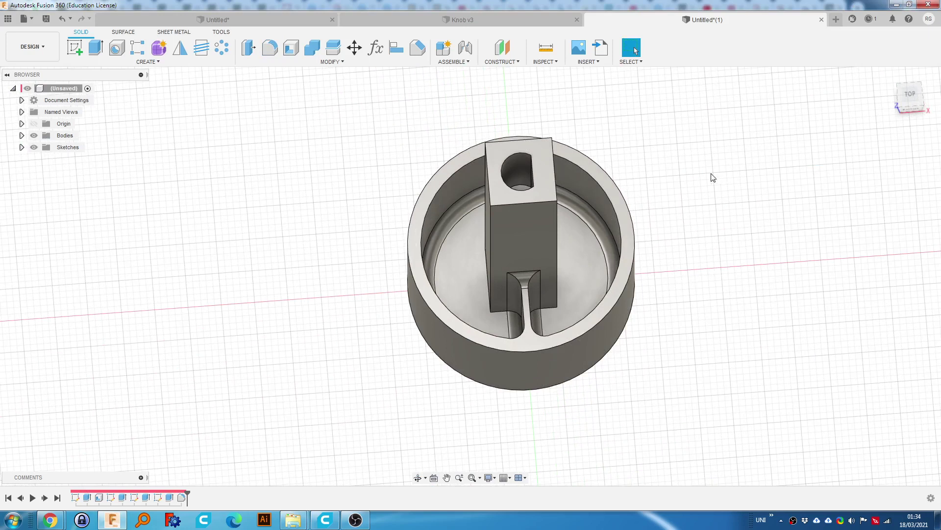
# Try a full circular pattern of the rib extrusion and its fillet around the cup's axis with a quantity of 4.
pyautogui.keyDown('shift'); pyautogui.moveTo(709, 179); pyautogui.dragTo(373, 91, button='middle'); pyautogui.keyUp('shift')
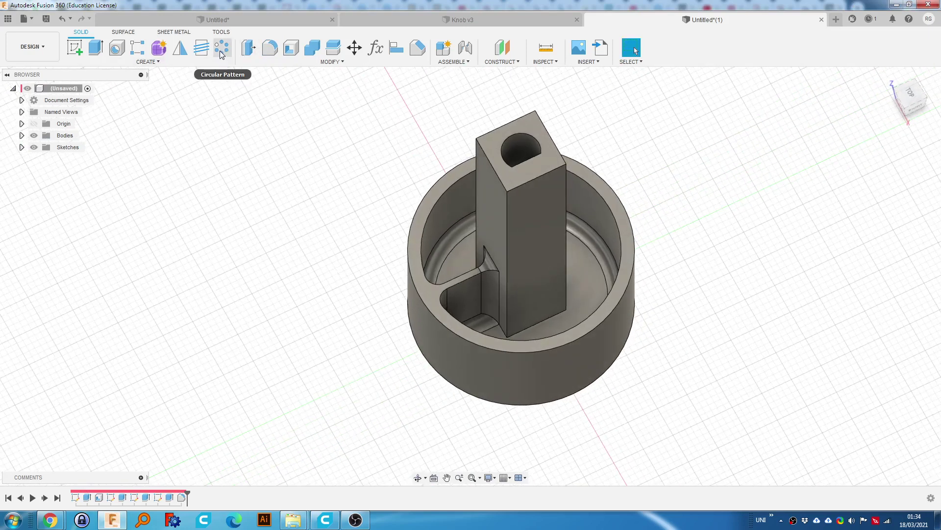
pyautogui.click(220, 52)
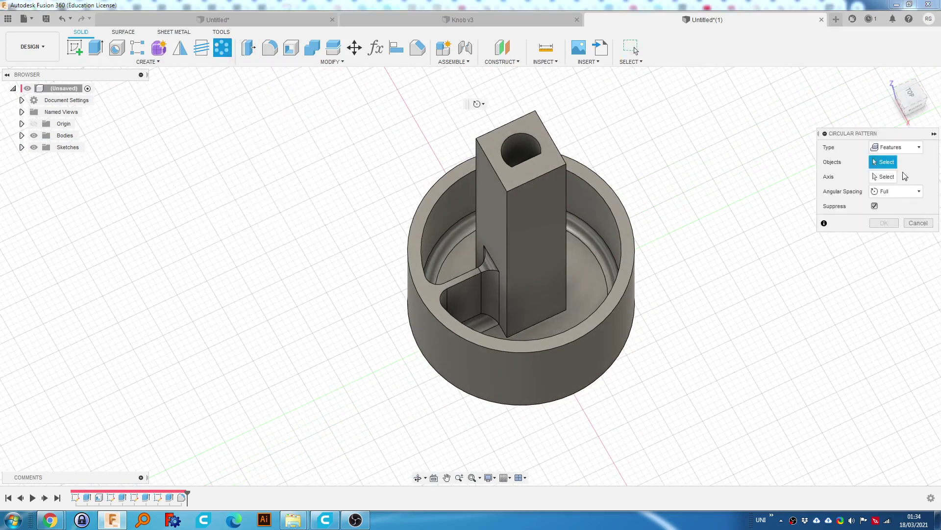
pyautogui.click(182, 497)
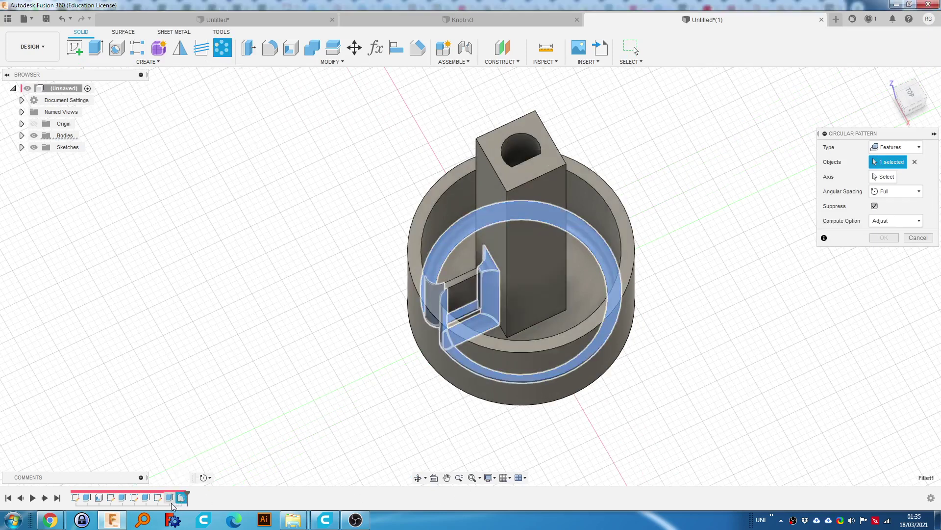
pyautogui.click(169, 498)
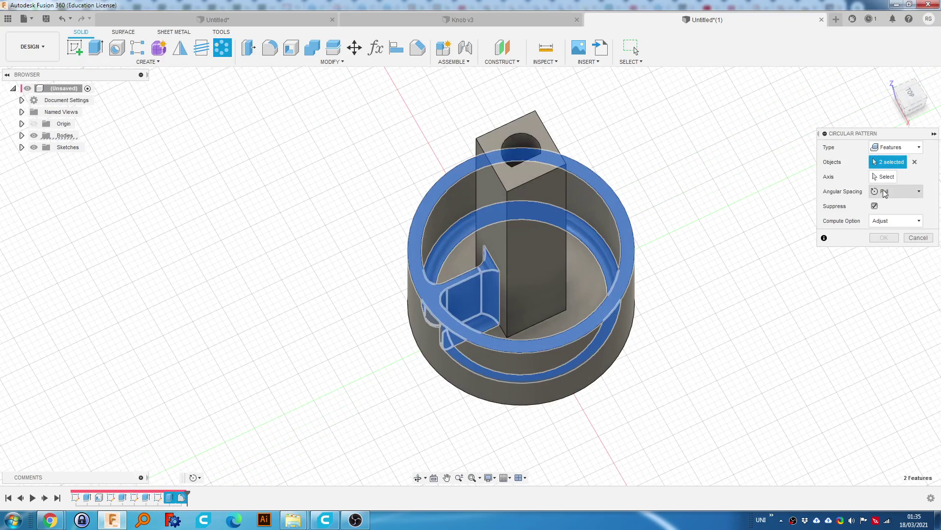
pyautogui.click(884, 177)
pyautogui.click(604, 328)
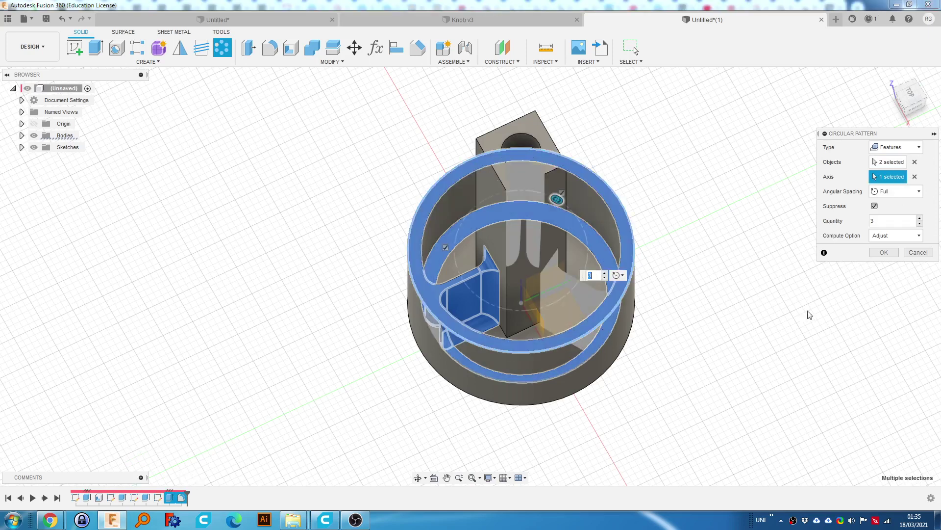
pyautogui.click(919, 218)
pyautogui.click(884, 252)
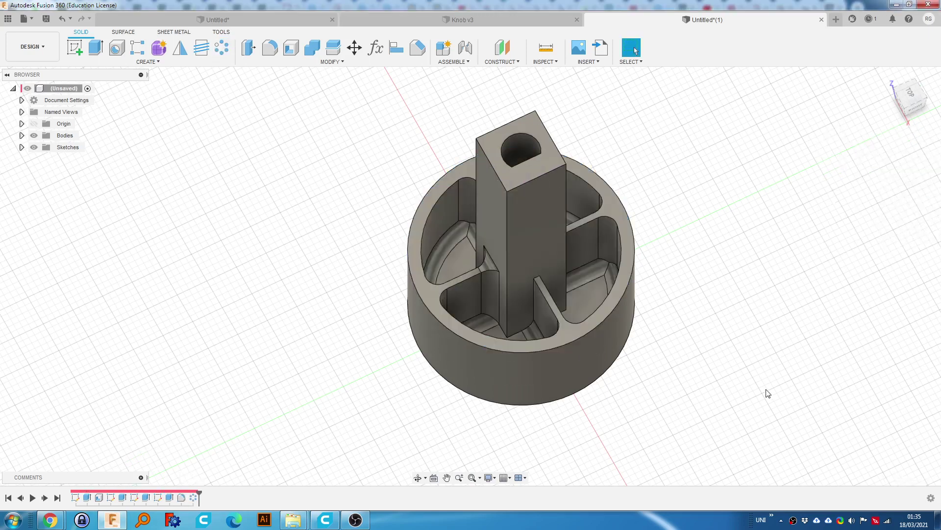
# Try reselecting only the fillet as the circular pattern's object, discard that edit and undo the pattern.
pyautogui.doubleClick(193, 497)
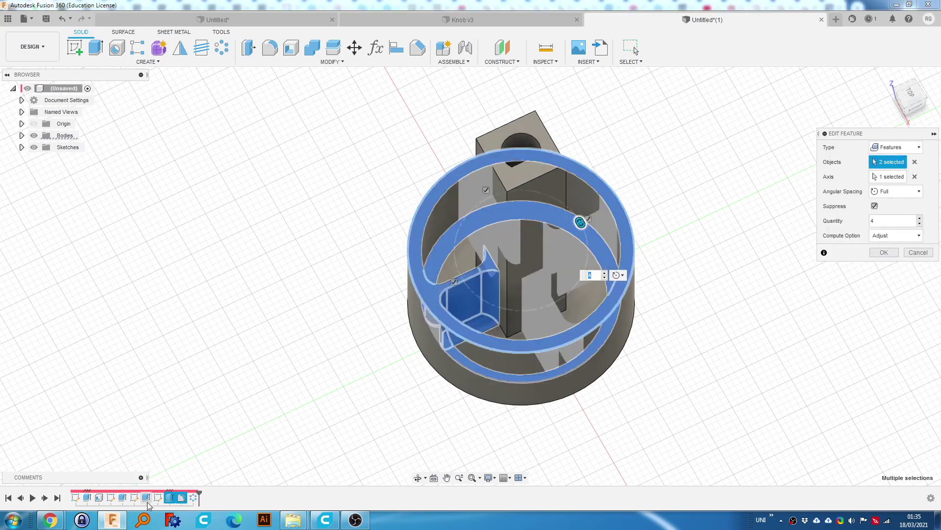
pyautogui.click(914, 162)
pyautogui.click(182, 498)
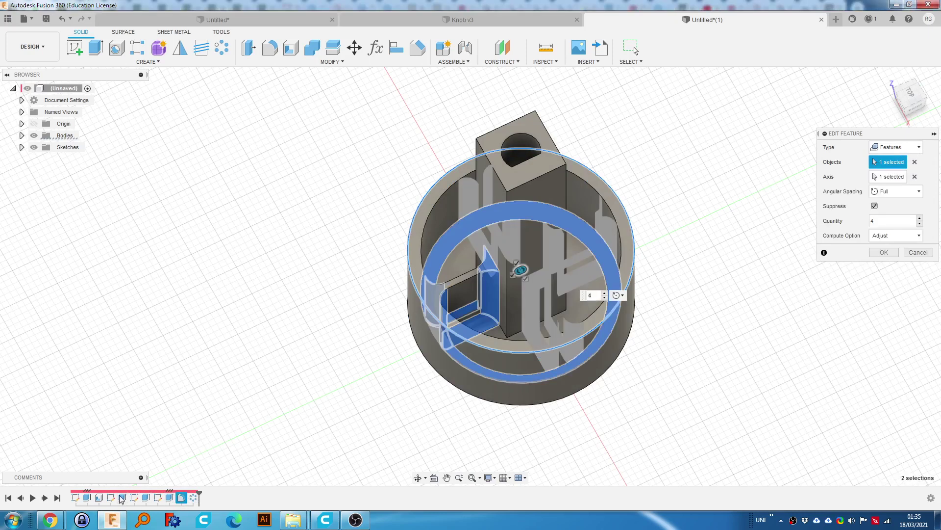
pyautogui.click(915, 163)
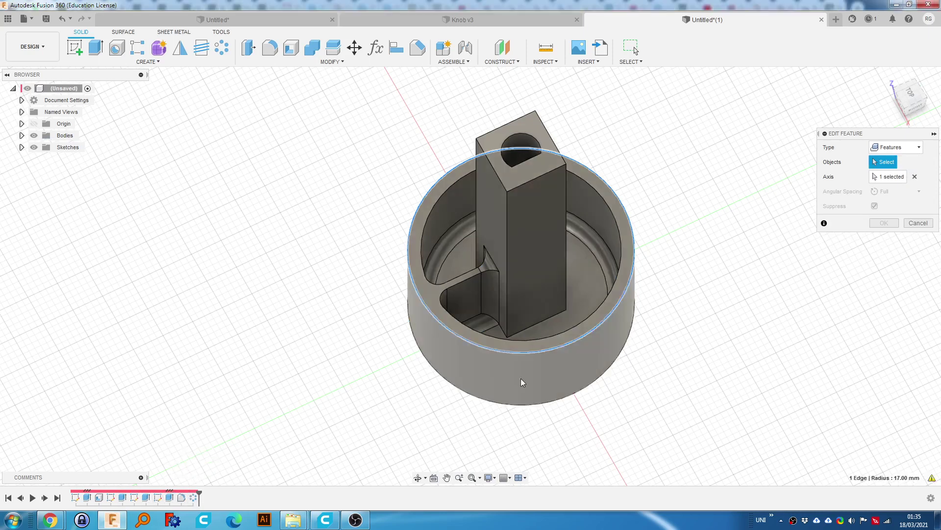
pyautogui.click(182, 499)
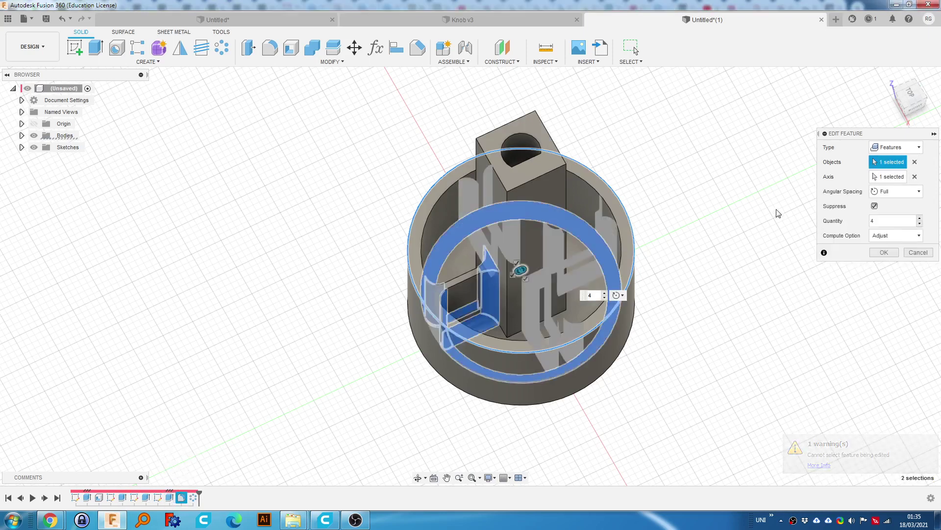
pyautogui.click(908, 148)
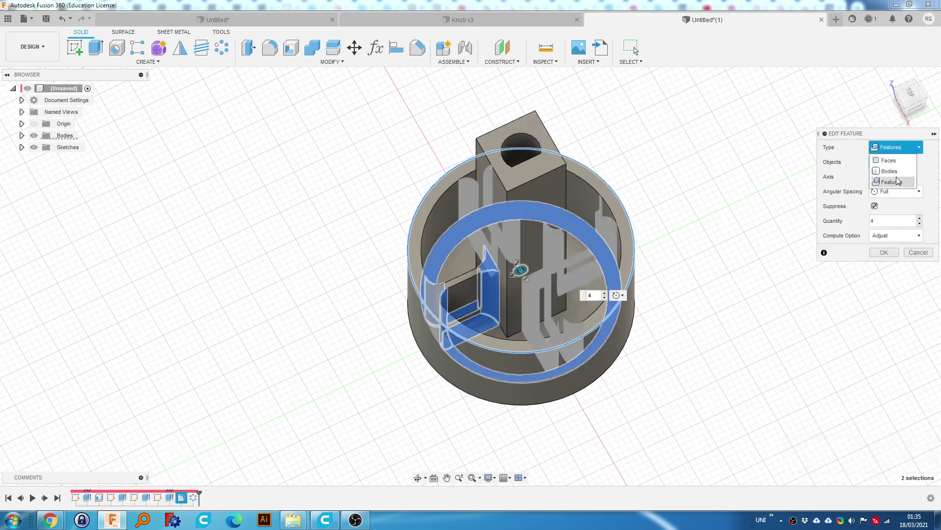
pyautogui.click(899, 183)
pyautogui.click(916, 254)
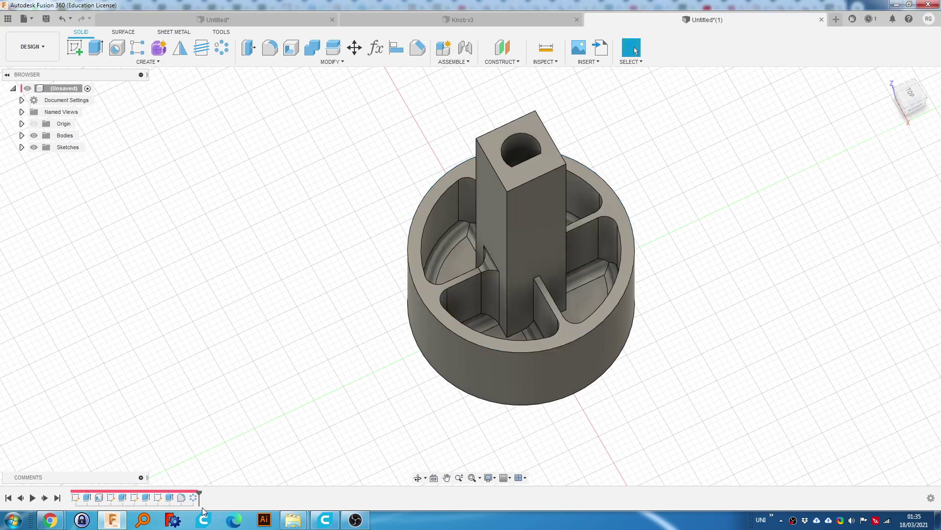
pyautogui.hotkey('ctrl', 'z')
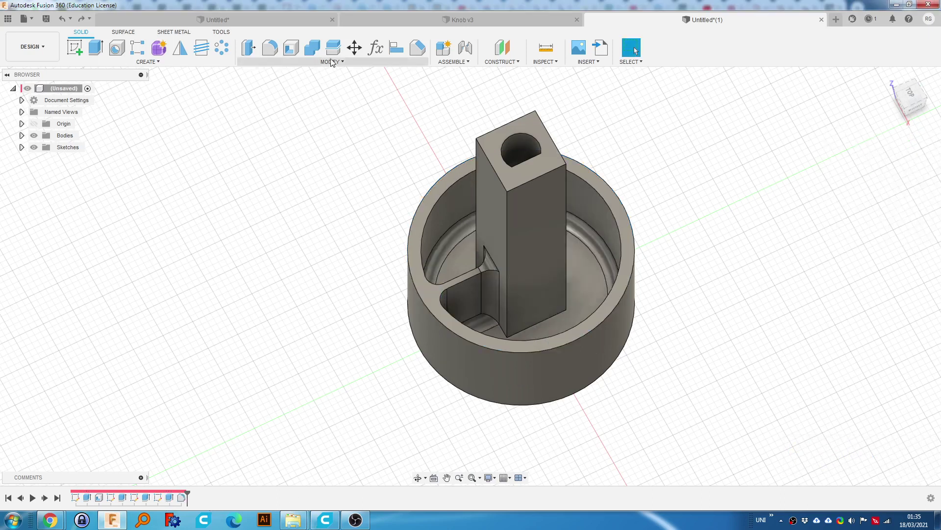
# Circular-pattern the rib extrusion and fillet features around the cup's axis with full spacing and a quantity of 4.
pyautogui.click(222, 49)
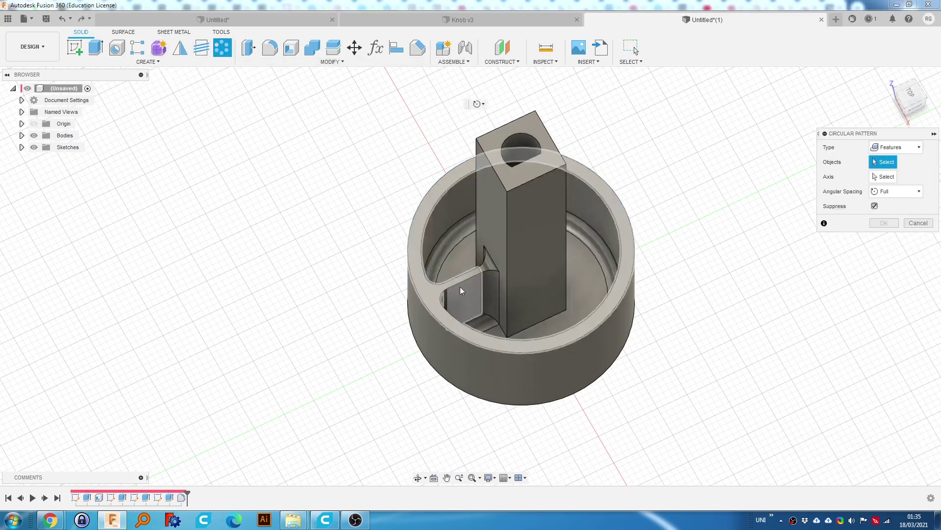
pyautogui.click(170, 497)
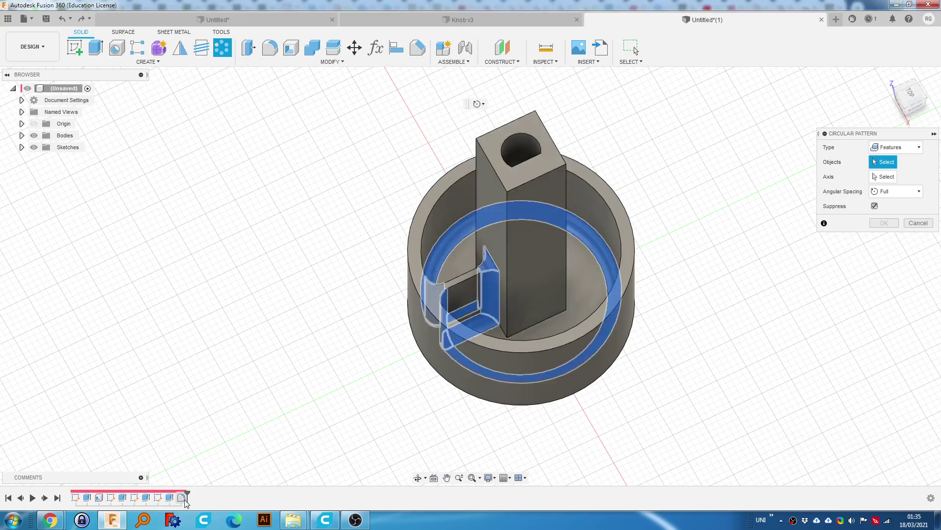
pyautogui.click(181, 497)
pyautogui.click(145, 497)
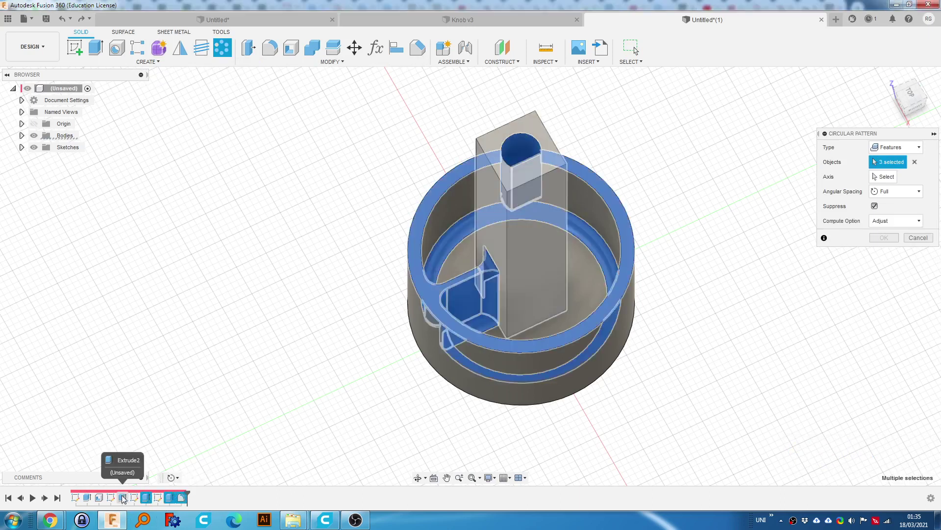
pyautogui.click(146, 498)
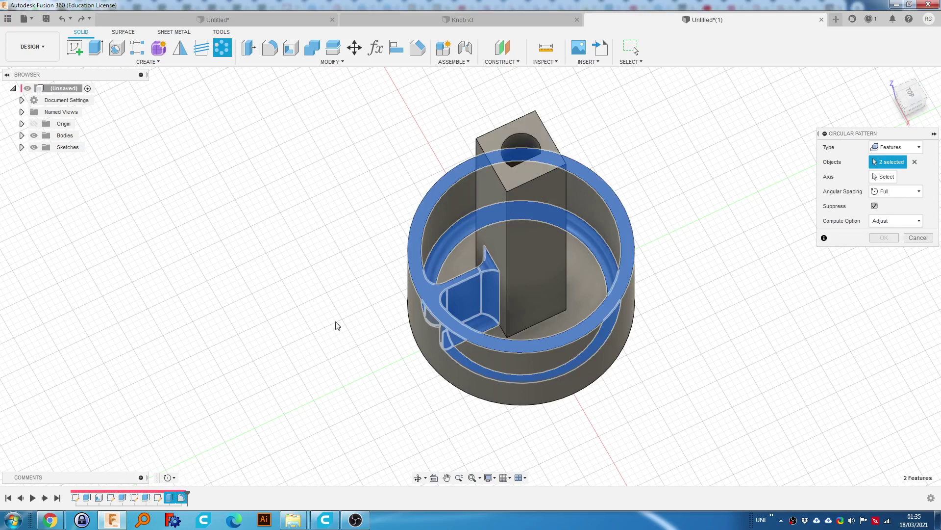
pyautogui.moveTo(494, 281)
pyautogui.keyDown('shift'); pyautogui.mouseDown(button='middle')
pyautogui.moveTo(510, 313)
pyautogui.moveTo(493, 277)
pyautogui.mouseUp(button='middle'); pyautogui.keyUp('shift')
pyautogui.click(885, 177)
pyautogui.click(637, 311)
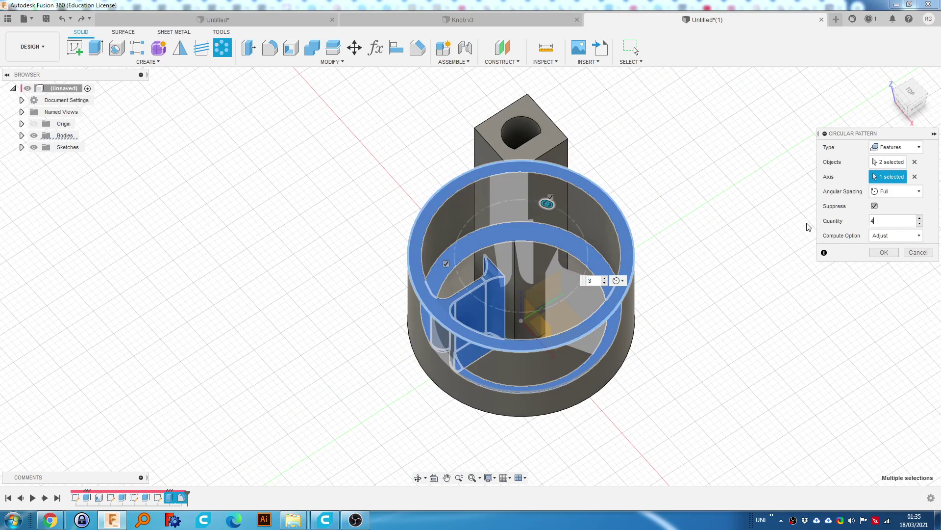
pyautogui.press('Return')
pyautogui.keyDown('shift'); pyautogui.moveTo(647, 234); pyautogui.dragTo(562, 294, button='middle'); pyautogui.keyUp('shift')
pyautogui.press('Escape')
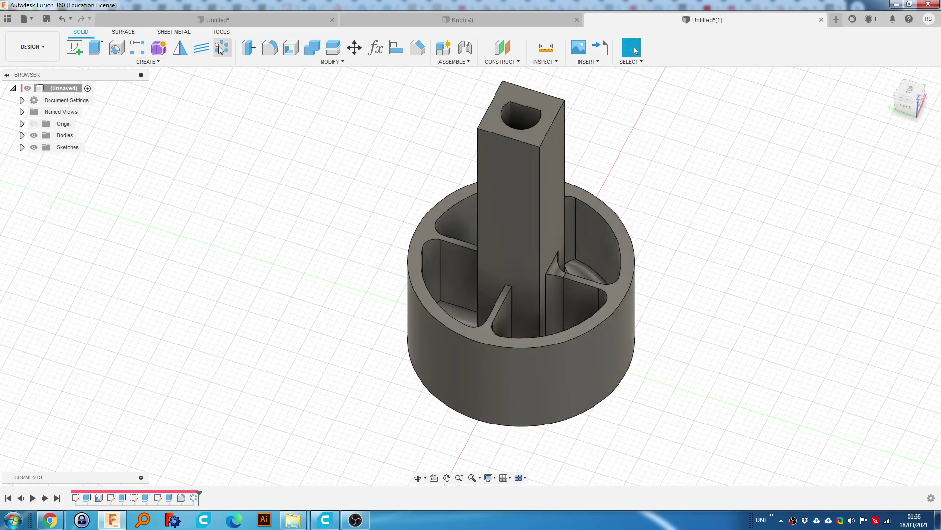
# Circular-pattern the three flared faces joining the rib to the square post around the cup's axis, with full spacing and a quantity of 4.
pyautogui.click(217, 54)
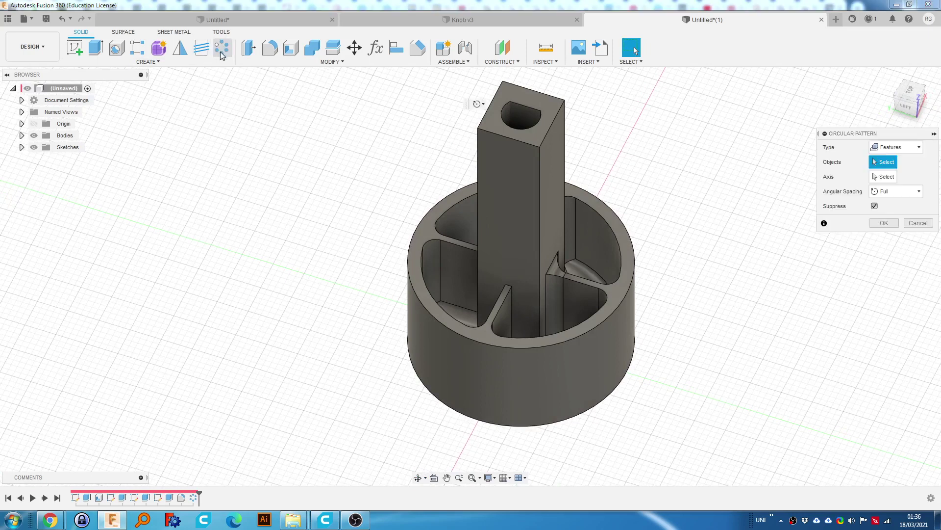
pyautogui.click(895, 148)
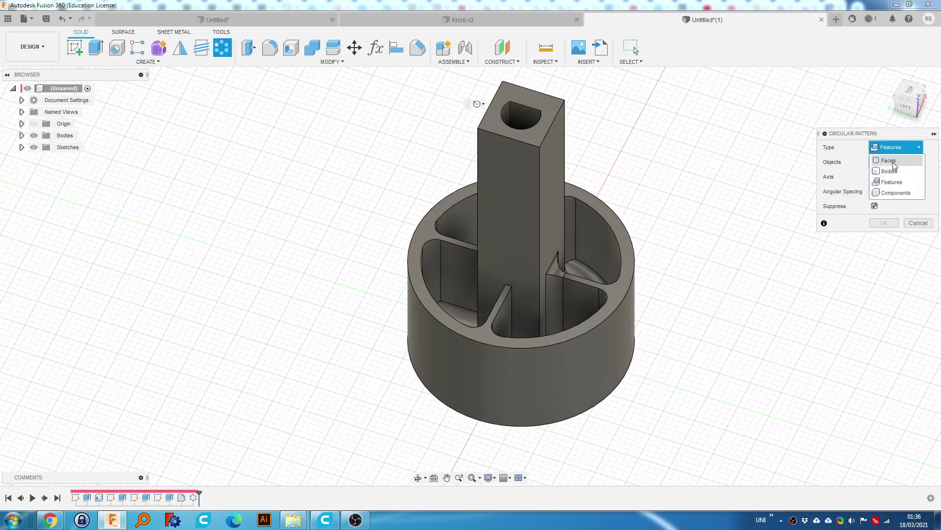
pyautogui.click(883, 159)
pyautogui.keyDown('shift'); pyautogui.moveTo(575, 257); pyautogui.dragTo(522, 294, button='middle'); pyautogui.keyUp('shift')
pyautogui.click(520, 294)
pyautogui.click(535, 278)
pyautogui.click(546, 287)
pyautogui.keyDown('shift'); pyautogui.moveTo(586, 232); pyautogui.dragTo(431, 255, button='middle'); pyautogui.keyUp('shift')
pyautogui.click(883, 177)
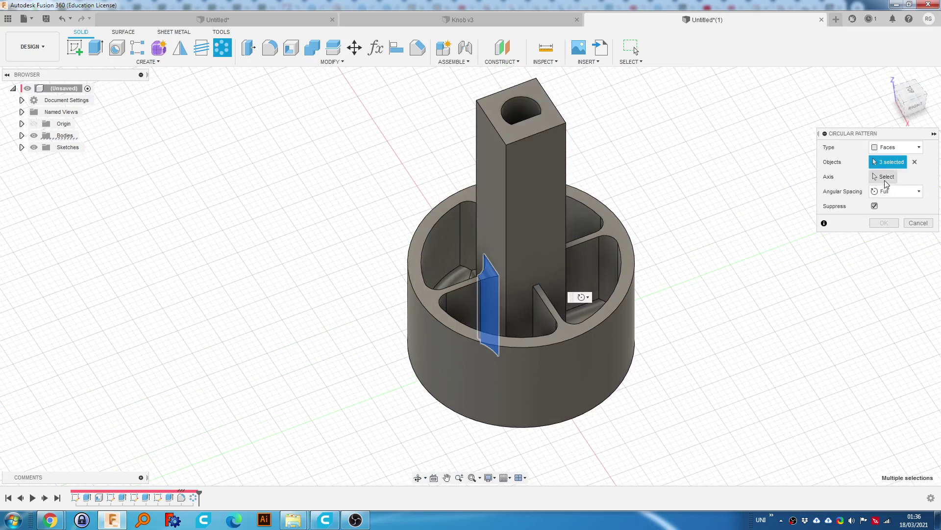
pyautogui.click(622, 296)
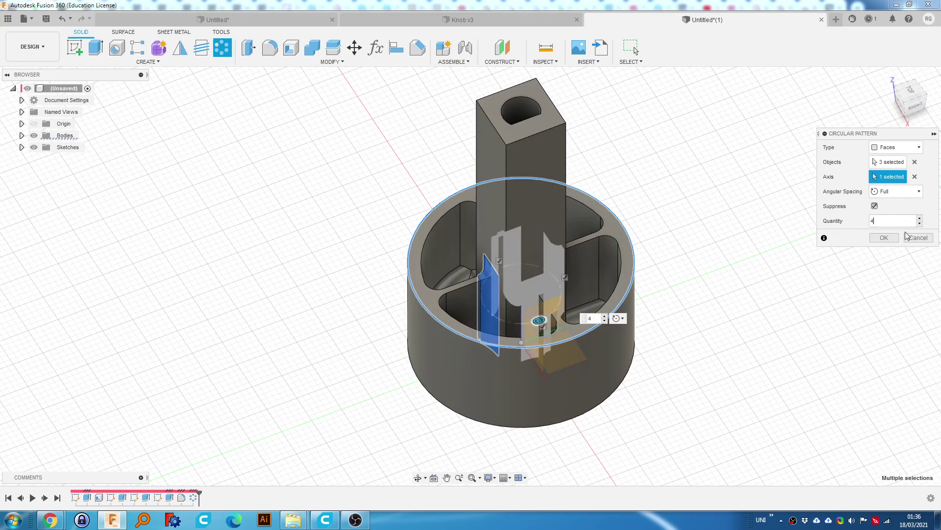
pyautogui.click(887, 237)
# Fillet the four vertical corner edges of the square post with a 2 mm radius.
pyautogui.keyDown('shift'); pyautogui.moveTo(593, 266); pyautogui.dragTo(391, 251, button='middle'); pyautogui.keyUp('shift')
pyautogui.keyDown('shift'); pyautogui.moveTo(763, 317); pyautogui.dragTo(781, 308, button='middle'); pyautogui.keyUp('shift')
pyautogui.press('f')
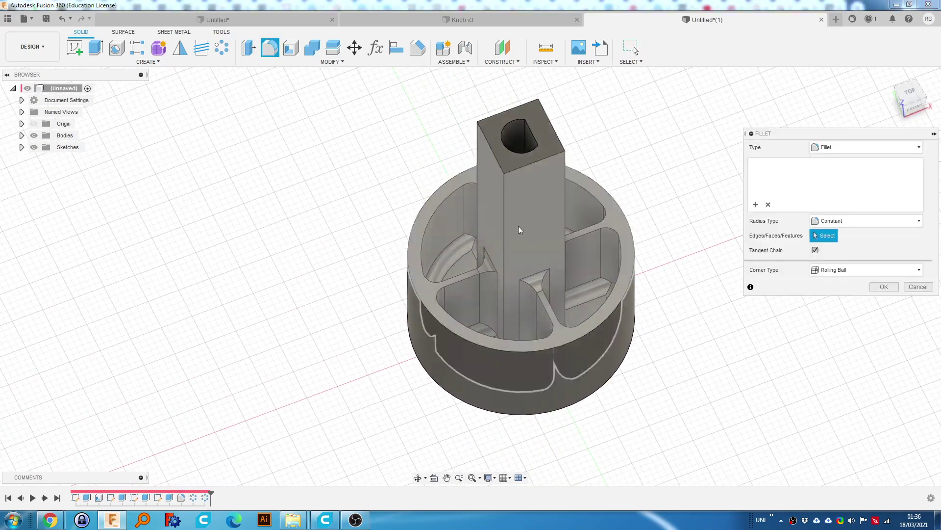
pyautogui.click(504, 214)
pyautogui.click(476, 178)
pyautogui.click(565, 174)
pyautogui.moveTo(565, 174)
pyautogui.keyDown('shift'); pyautogui.mouseDown(button='middle')
pyautogui.moveTo(582, 128)
pyautogui.moveTo(554, 160)
pyautogui.mouseUp(button='middle'); pyautogui.keyUp('shift')
pyautogui.click(569, 202)
pyautogui.write('3')
pyautogui.press('Return')
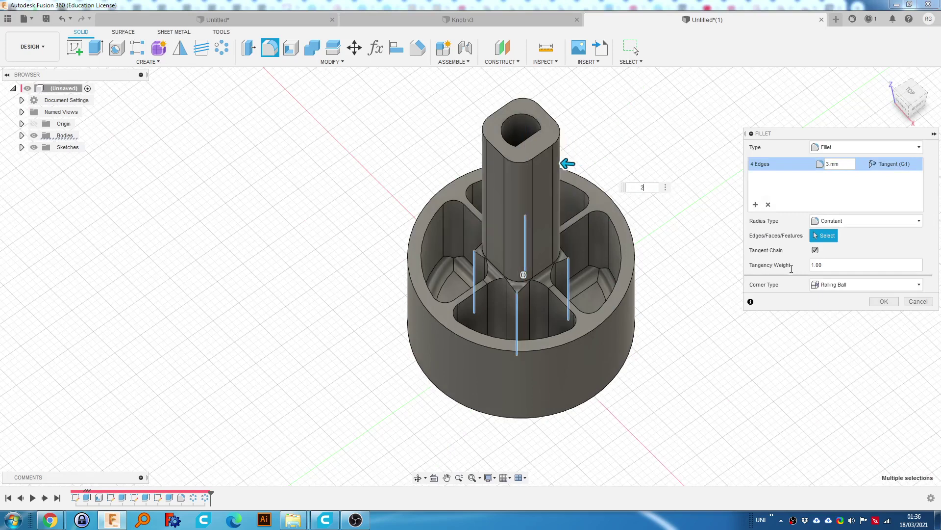
pyautogui.press('Return')
# Fillet the circular outer edge at the cup's closed base with a 2 mm radius.
pyautogui.keyDown('shift'); pyautogui.moveTo(799, 248); pyautogui.dragTo(591, 394, button='middle'); pyautogui.keyUp('shift')
pyautogui.click(591, 394)
pyautogui.keyDown('shift'); pyautogui.moveTo(702, 374); pyautogui.dragTo(679, 368, button='middle'); pyautogui.keyUp('shift')
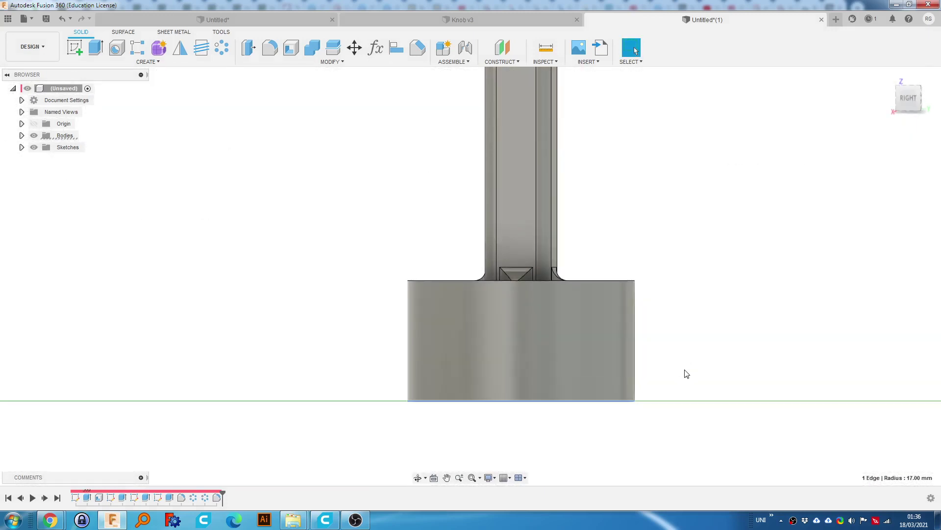
pyautogui.press('f')
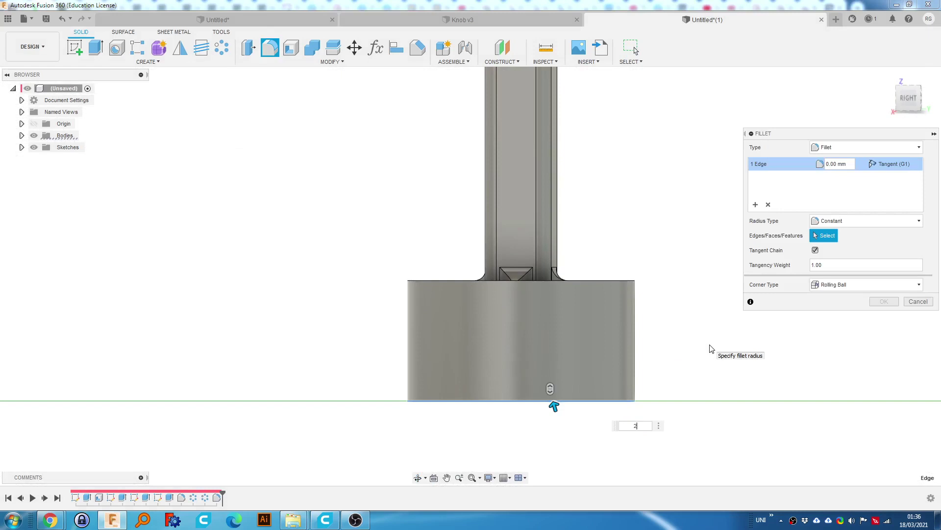
pyautogui.click(882, 301)
# Chamfer the outer edge of the cup's open rim by an equal distance of 0.5 mm.
pyautogui.keyDown('shift'); pyautogui.moveTo(735, 284); pyautogui.dragTo(639, 222, button='middle'); pyautogui.keyUp('shift')
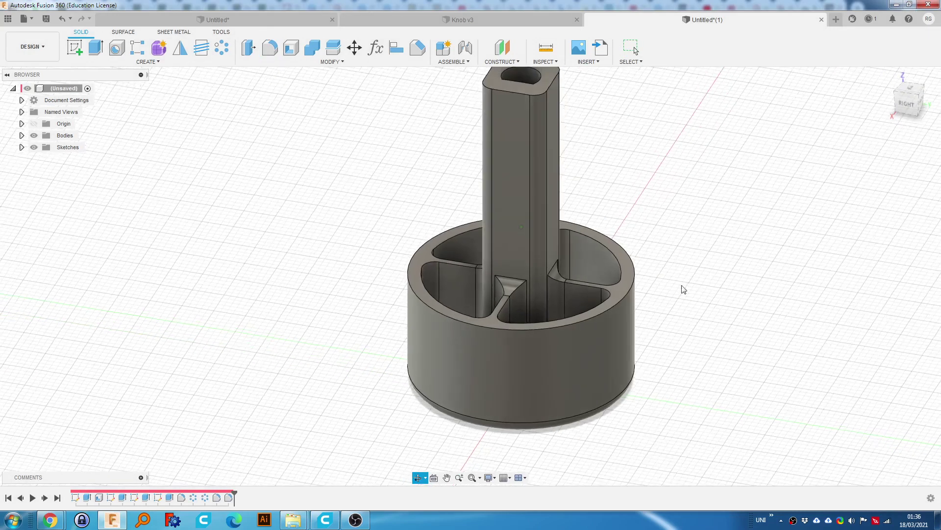
pyautogui.click(417, 47)
pyautogui.click(590, 319)
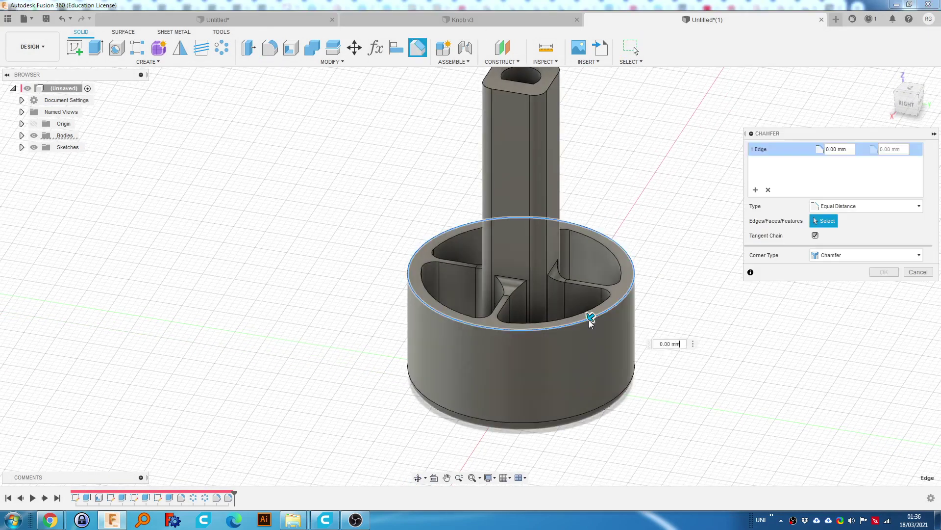
pyautogui.write('.5')
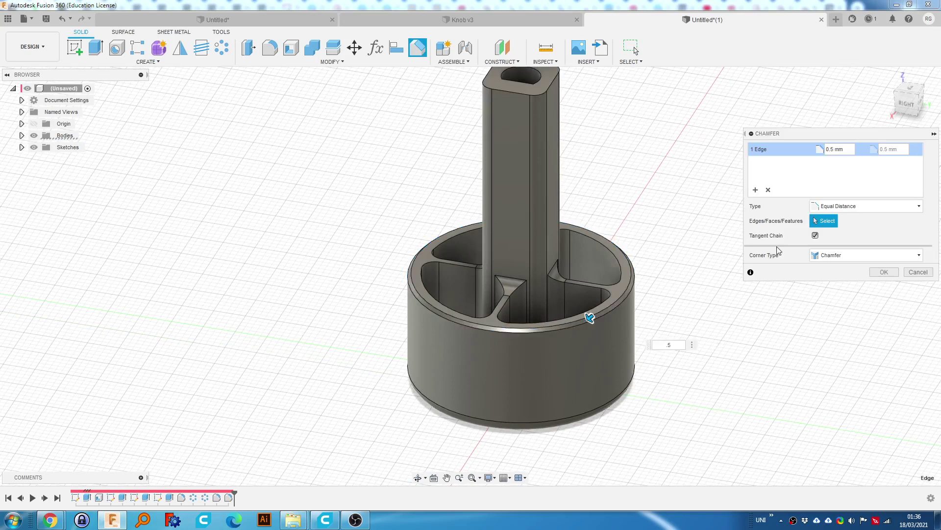
pyautogui.click(884, 272)
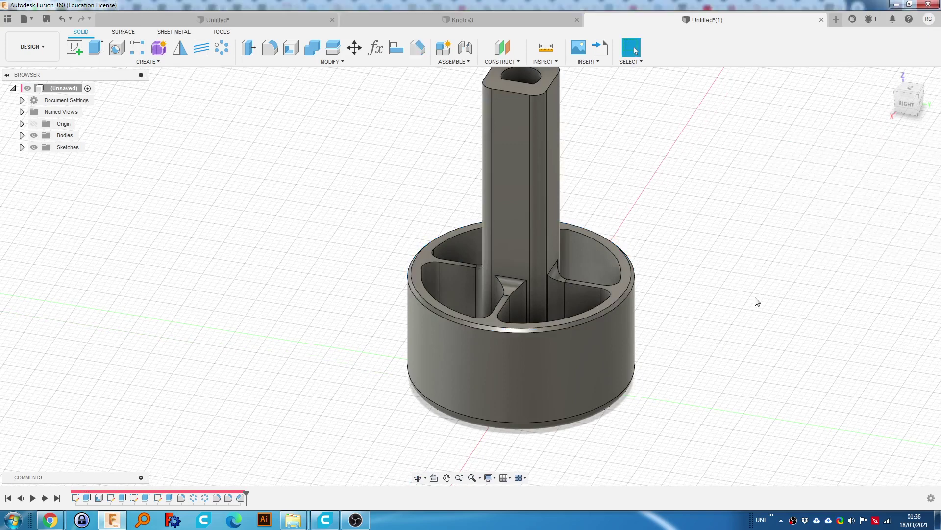
# Start a coil on the cup's base plane with a 34 mm diameter base circle centred on the origin.
pyautogui.moveTo(708, 301)
pyautogui.keyDown('shift'); pyautogui.mouseDown(button='middle')
pyautogui.moveTo(699, 332)
pyautogui.moveTo(704, 302)
pyautogui.moveTo(728, 286)
pyautogui.moveTo(725, 304)
pyautogui.mouseUp(button='middle'); pyautogui.keyUp('shift')
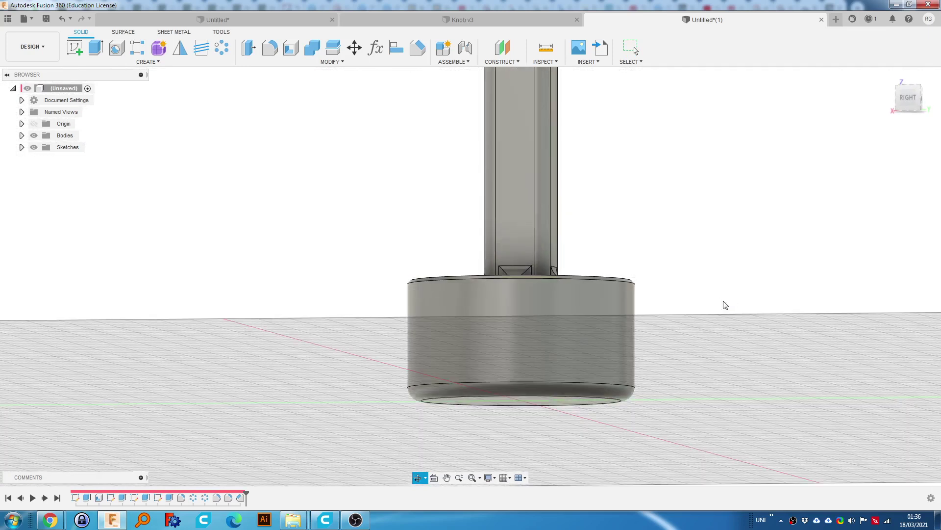
pyautogui.click(148, 60)
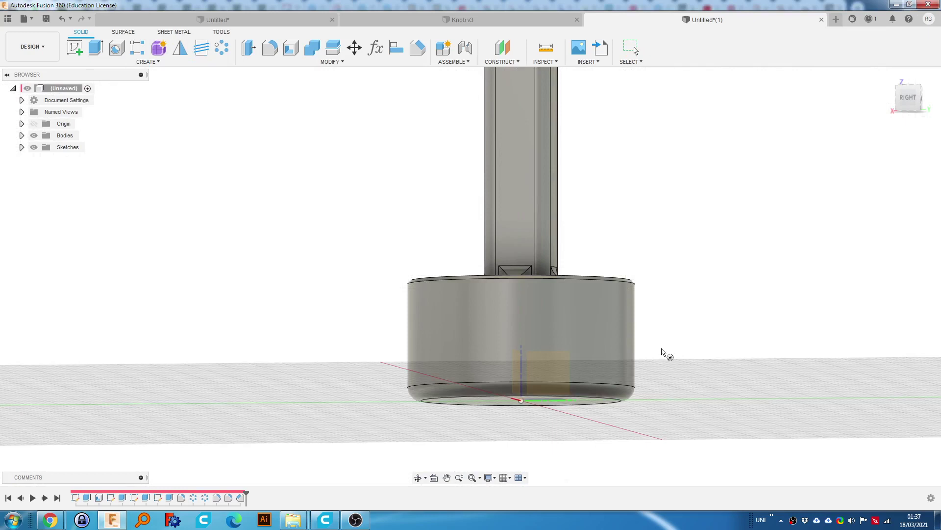
pyautogui.keyDown('shift'); pyautogui.moveTo(659, 353); pyautogui.dragTo(569, 322, button='middle'); pyautogui.keyUp('shift')
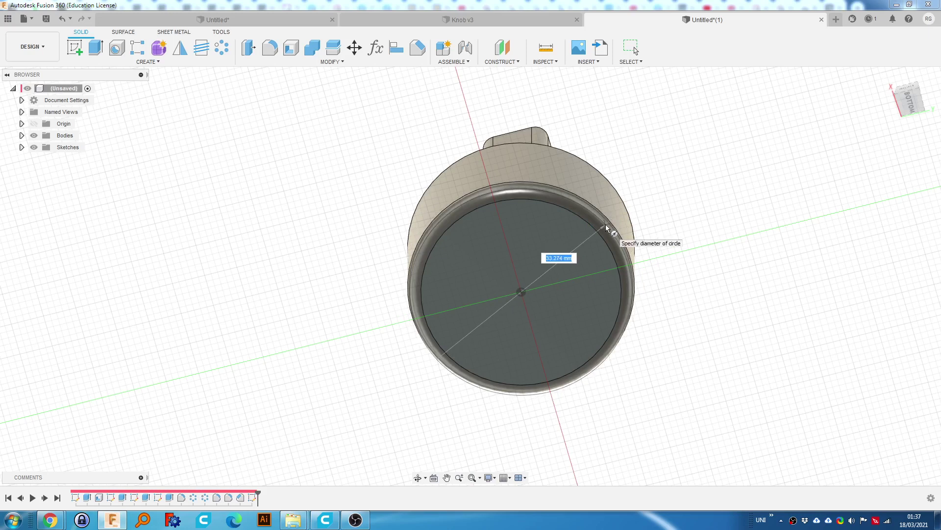
pyautogui.write('4')
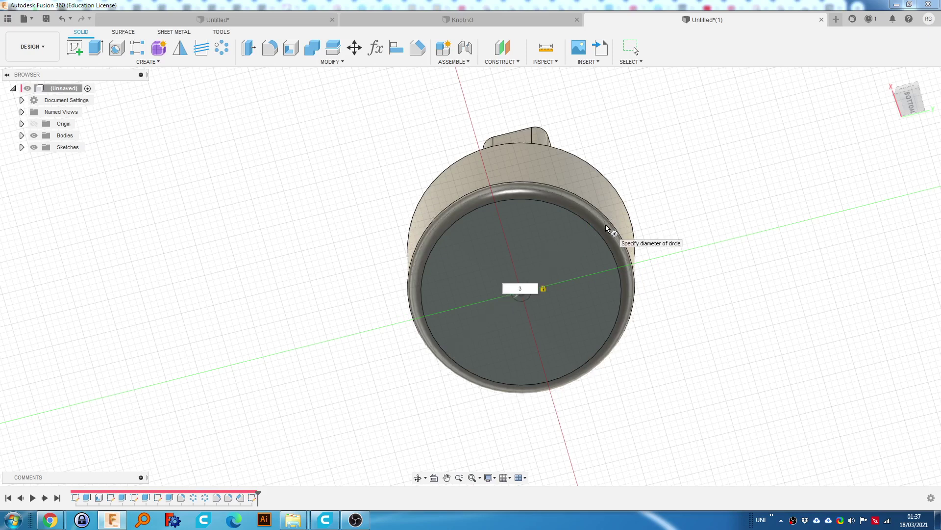
pyautogui.press('Return')
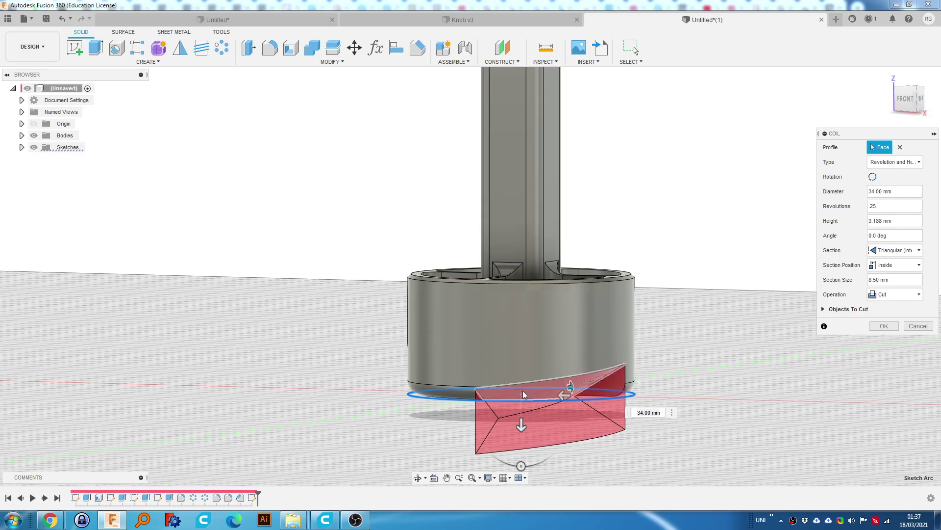
# Set the coil's height to -18 mm so that it runs up the cup's outer wall.
pyautogui.moveTo(522, 424); pyautogui.dragTo(537, 295)
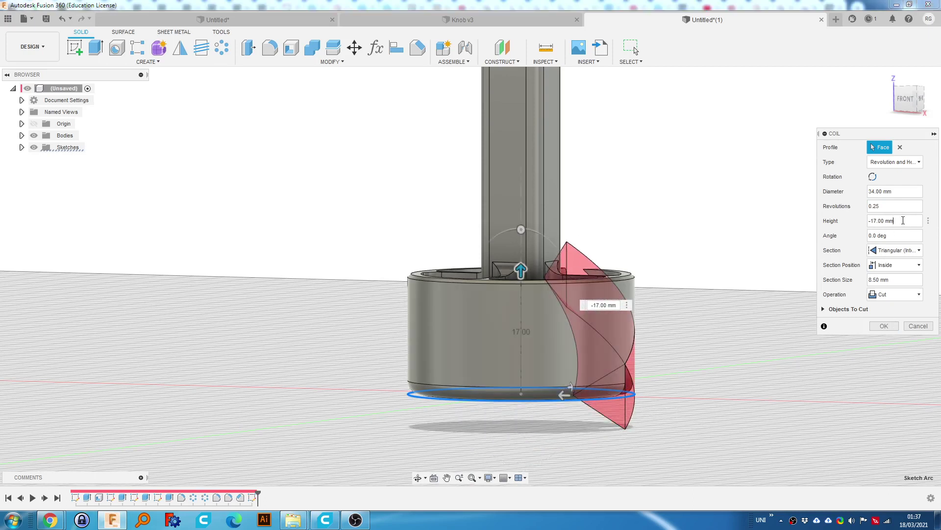
pyautogui.click(885, 223)
pyautogui.write('-18')
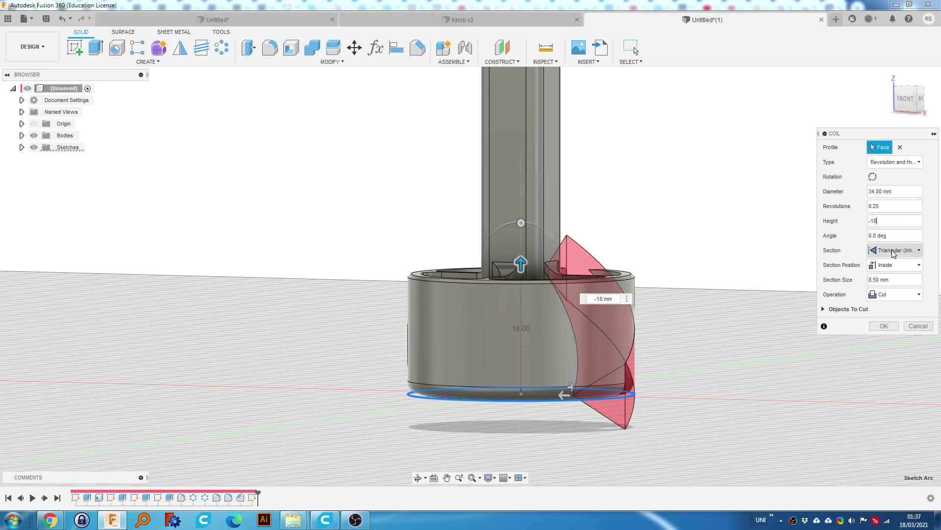
# Try a circular section for the coil and return it to Triangular (Internal).
pyautogui.click(892, 251)
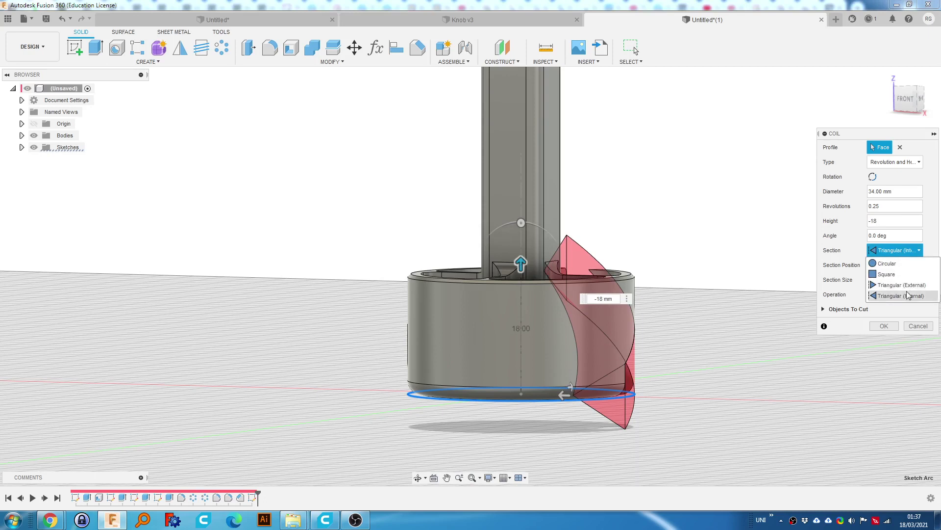
pyautogui.click(886, 263)
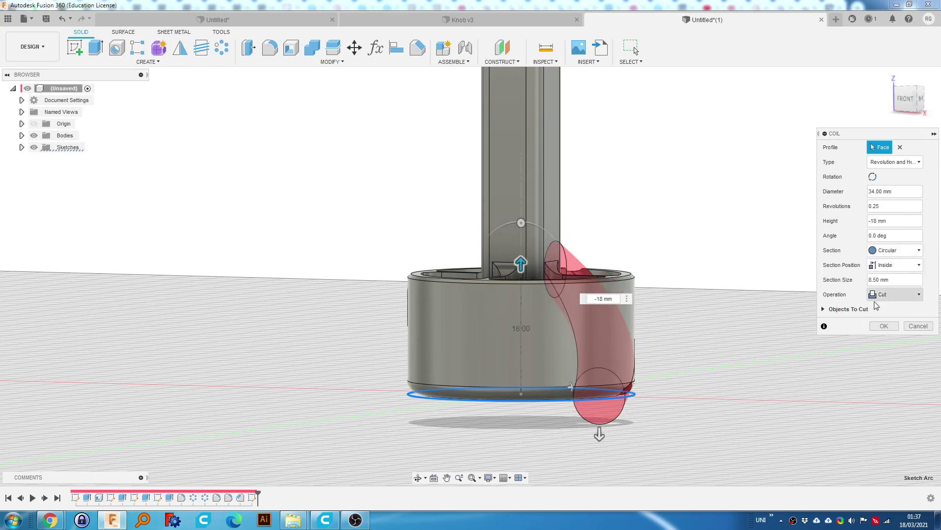
pyautogui.click(894, 251)
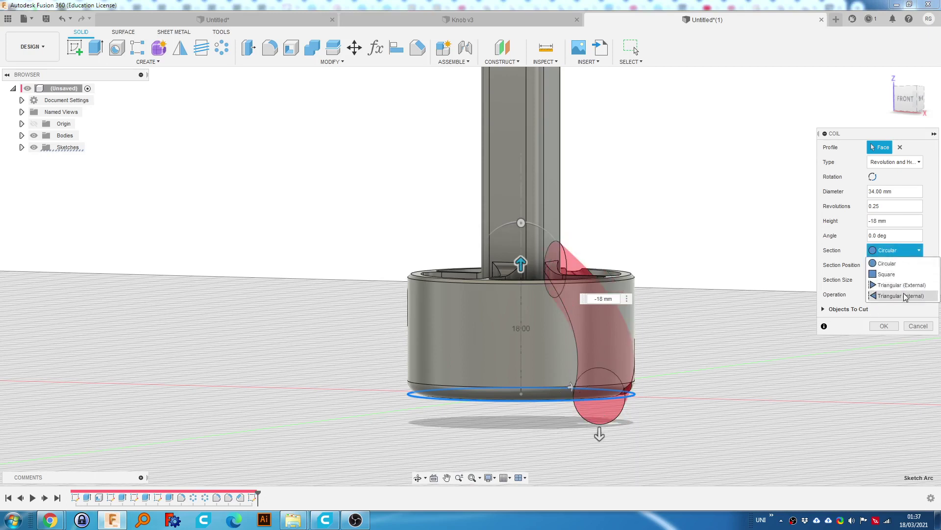
pyautogui.click(923, 299)
# Set the coil's section size to 0.6 mm and cut it into the cup's outer wall.
pyautogui.scroll(5, 706, 295)
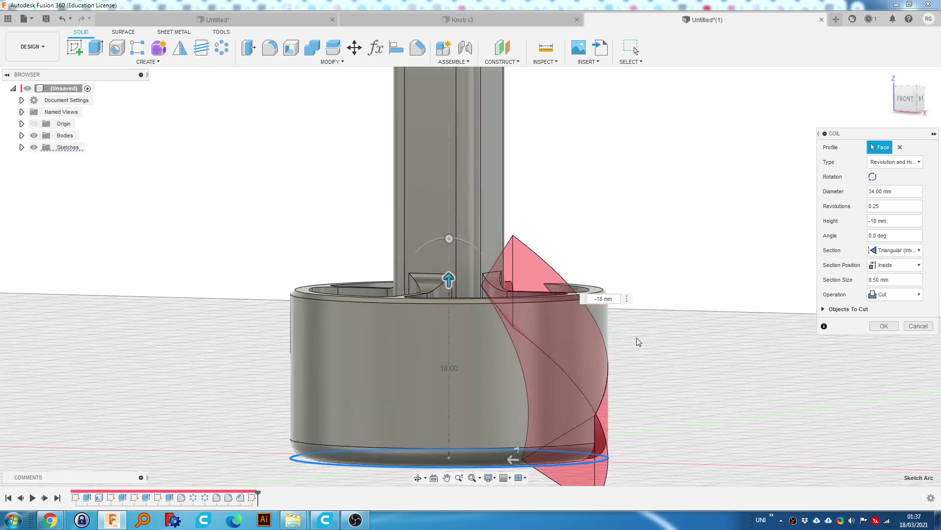
pyautogui.keyDown('shift'); pyautogui.moveTo(637, 340); pyautogui.dragTo(414, 269, button='middle'); pyautogui.keyUp('shift')
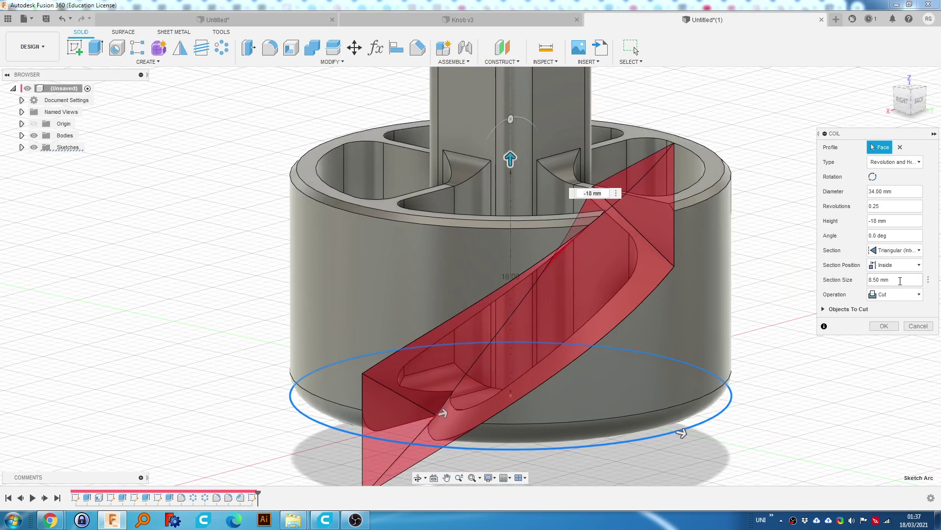
pyautogui.click(900, 280)
pyautogui.write('.6')
pyautogui.keyDown('shift'); pyautogui.moveTo(710, 234); pyautogui.dragTo(649, 247, button='middle'); pyautogui.keyUp('shift')
pyautogui.moveTo(887, 281); pyautogui.dragTo(837, 280)
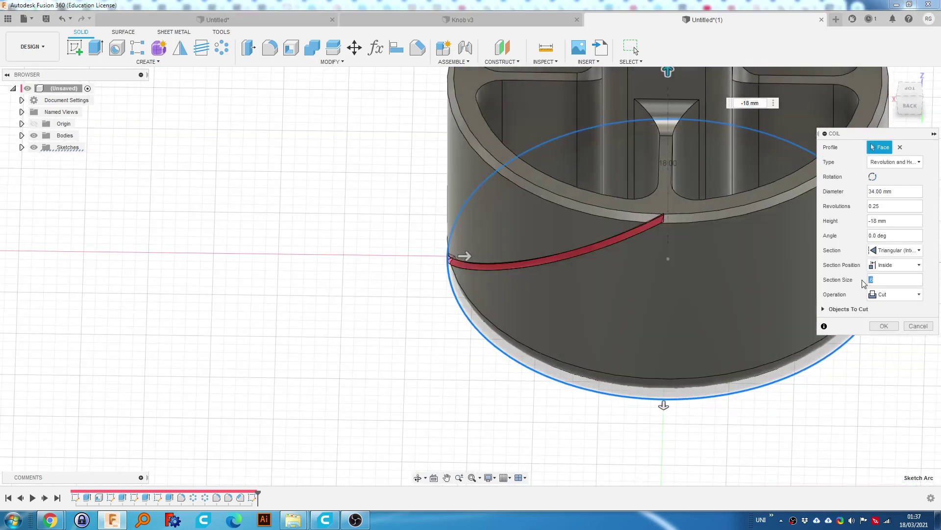
pyautogui.keyDown('shift'); pyautogui.moveTo(698, 268); pyautogui.dragTo(663, 300, button='middle'); pyautogui.keyUp('shift')
pyautogui.moveTo(878, 282); pyautogui.dragTo(846, 275)
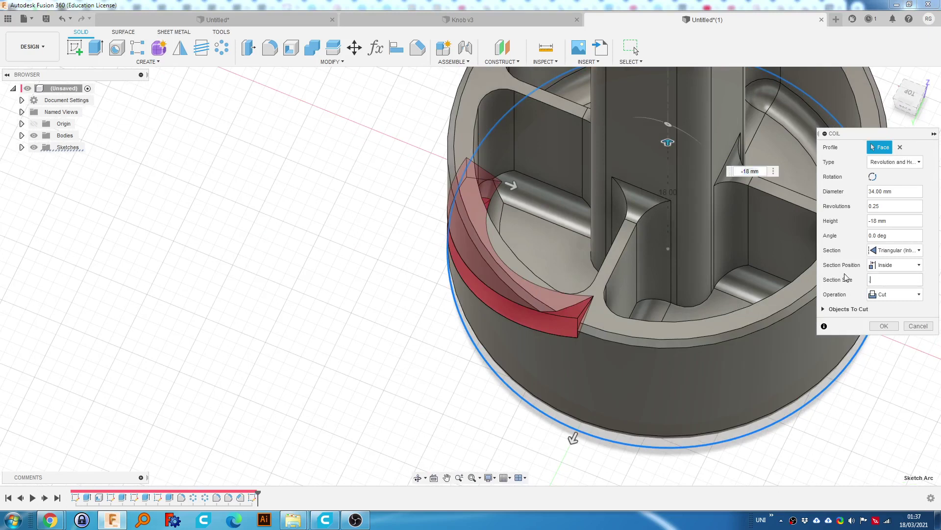
pyautogui.write('.6')
pyautogui.click(884, 326)
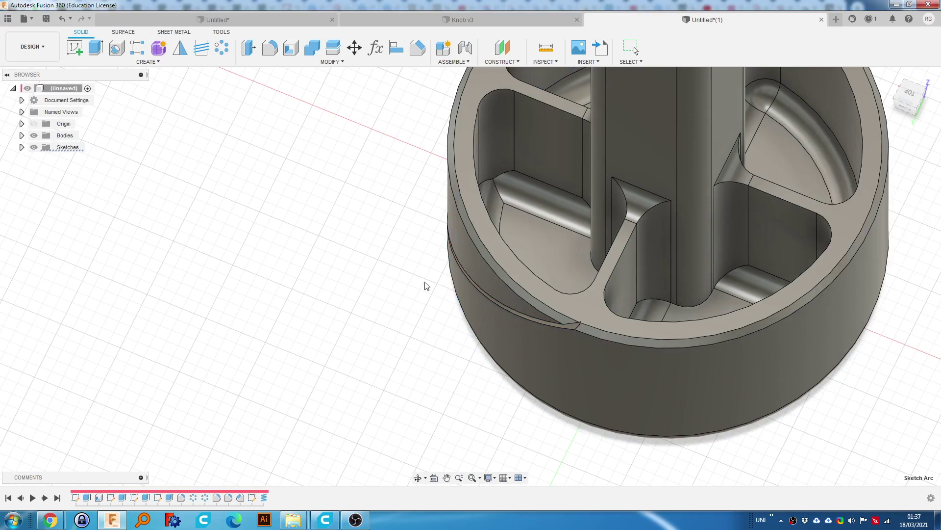
pyautogui.hotkey('ctrl', 'z')
# Mirror the spiral coil cut feature across the vertical XZ origin plane to the other side of the cup.
pyautogui.keyDown('shift'); pyautogui.moveTo(423, 345); pyautogui.dragTo(460, 318, button='middle'); pyautogui.keyUp('shift')
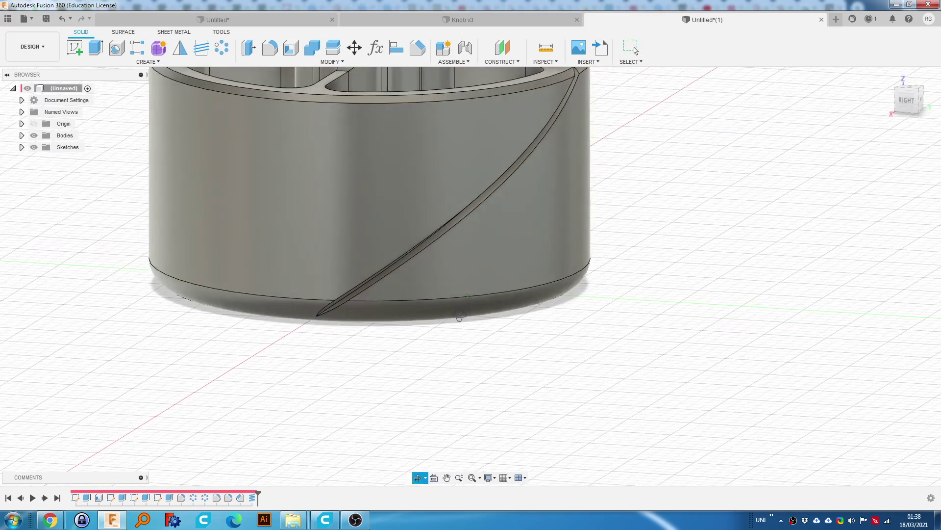
pyautogui.scroll(-2, 442, 338)
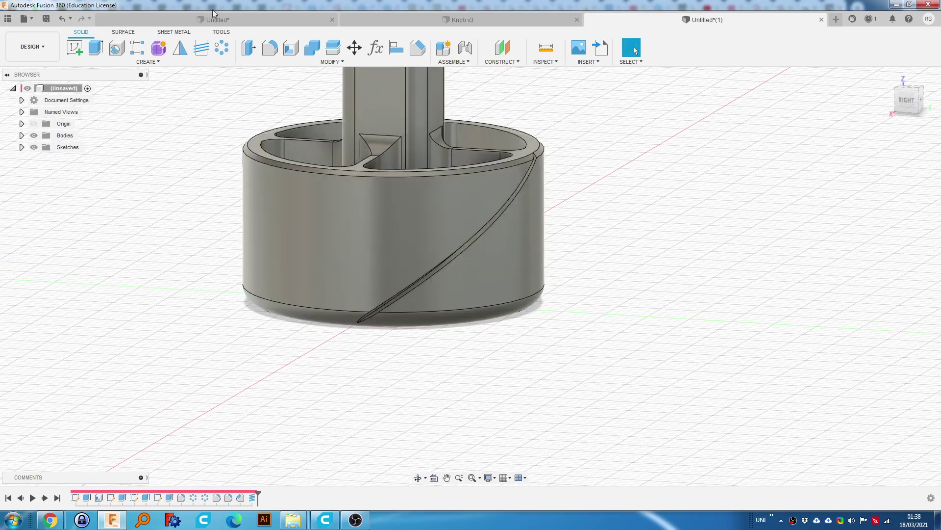
pyautogui.click(181, 51)
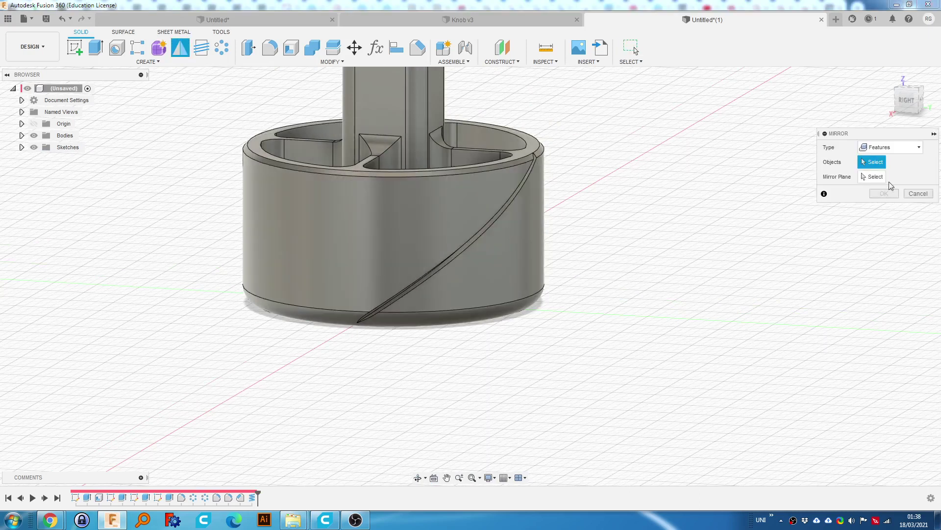
pyautogui.click(253, 498)
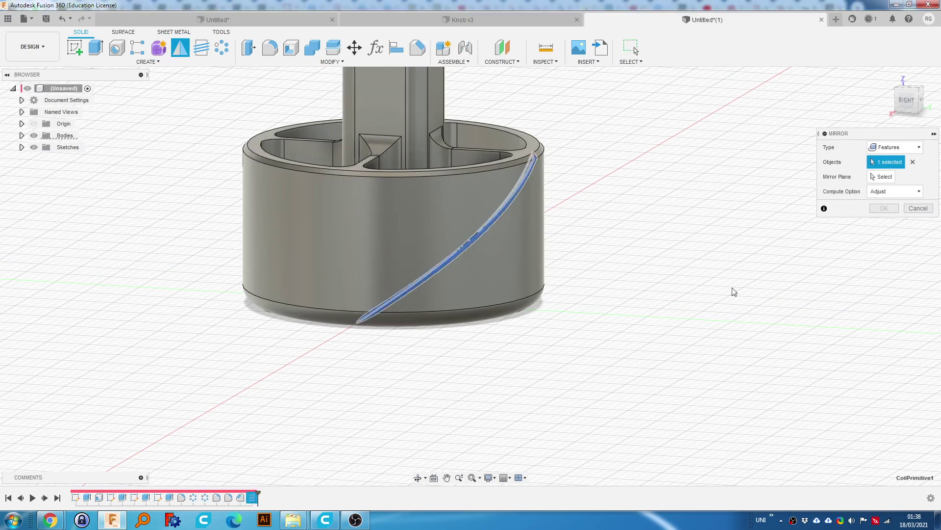
pyautogui.click(885, 177)
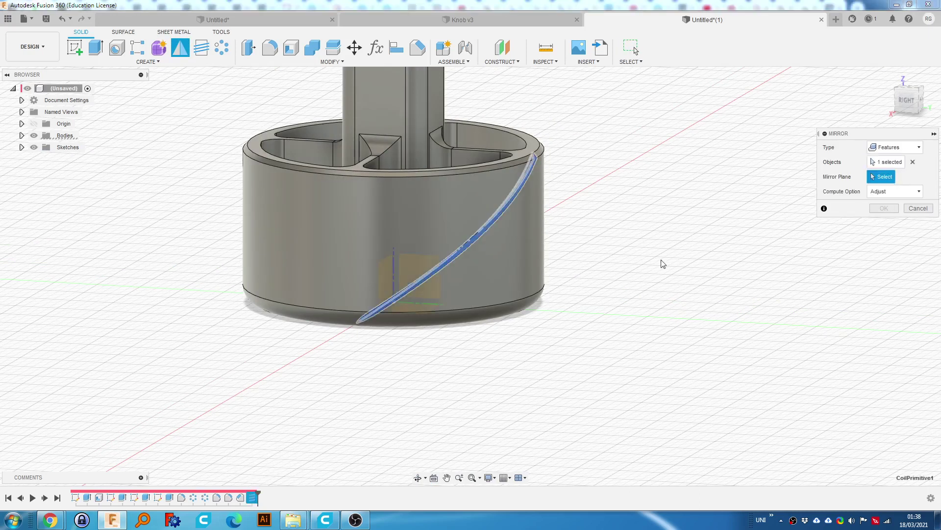
pyautogui.click(387, 279)
pyautogui.click(884, 207)
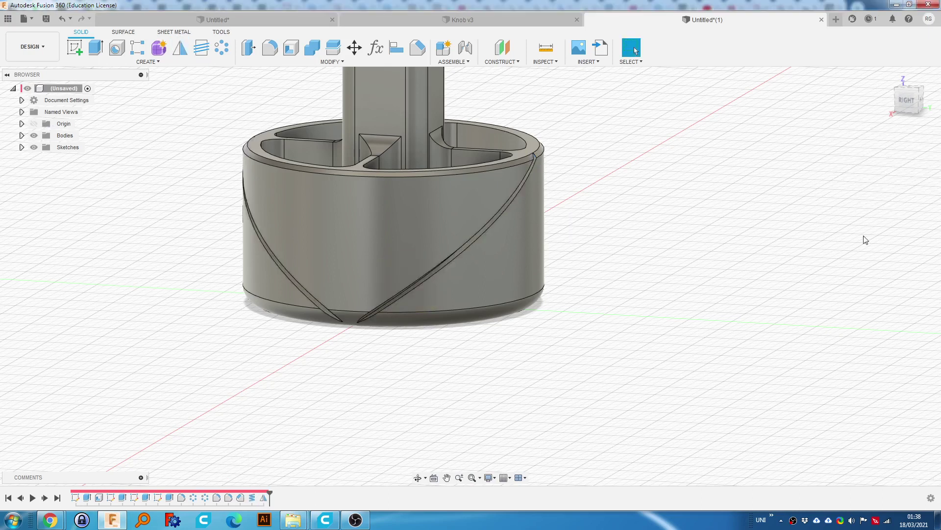
# Set up a full circular pattern of the coil cut and mirror features around the cup's central axis.
pyautogui.click(222, 47)
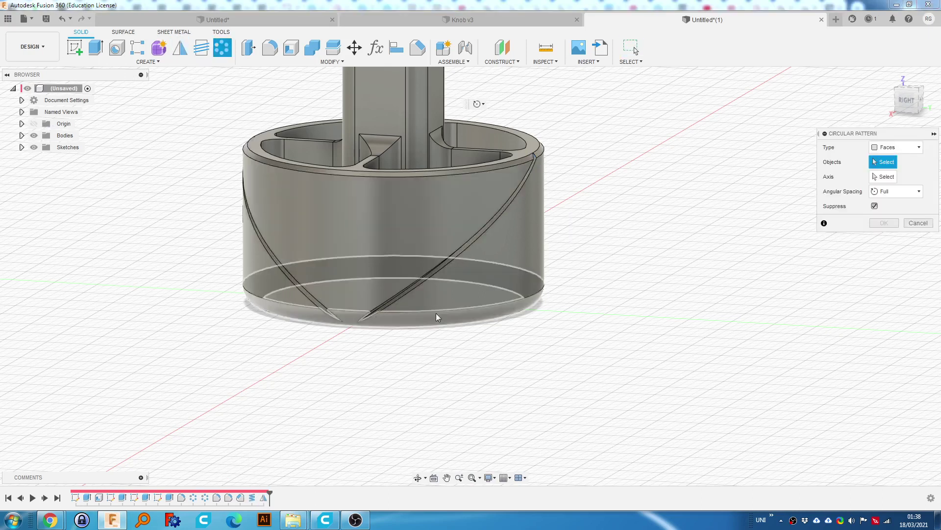
pyautogui.click(896, 147)
pyautogui.click(889, 181)
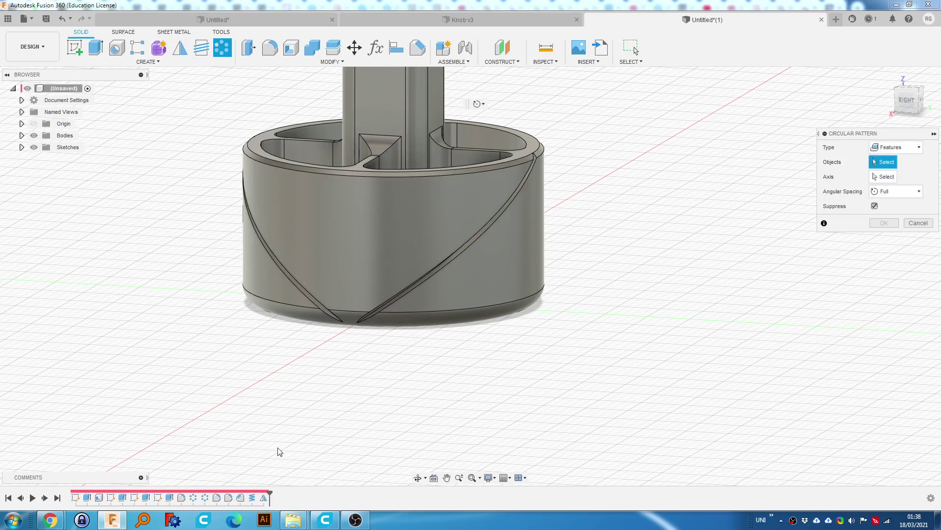
pyautogui.click(265, 498)
pyautogui.click(252, 498)
pyautogui.click(884, 176)
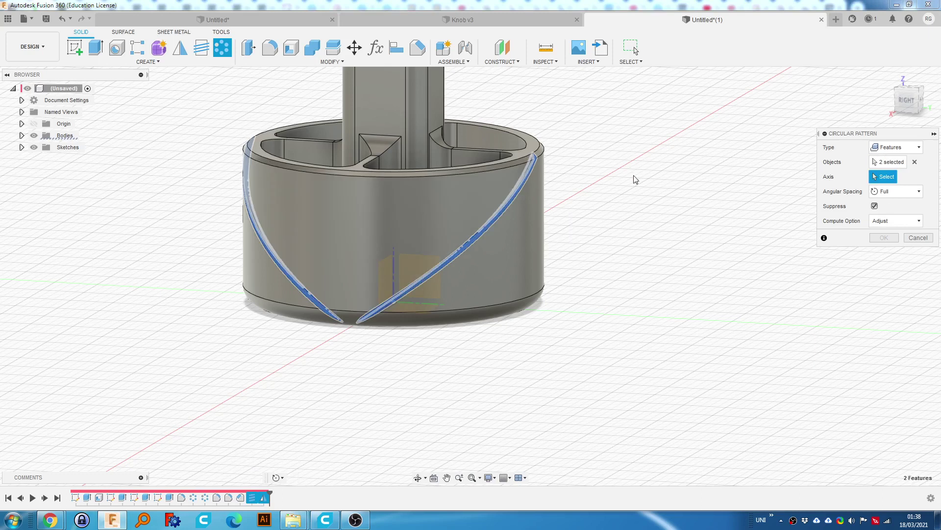
pyautogui.click(457, 174)
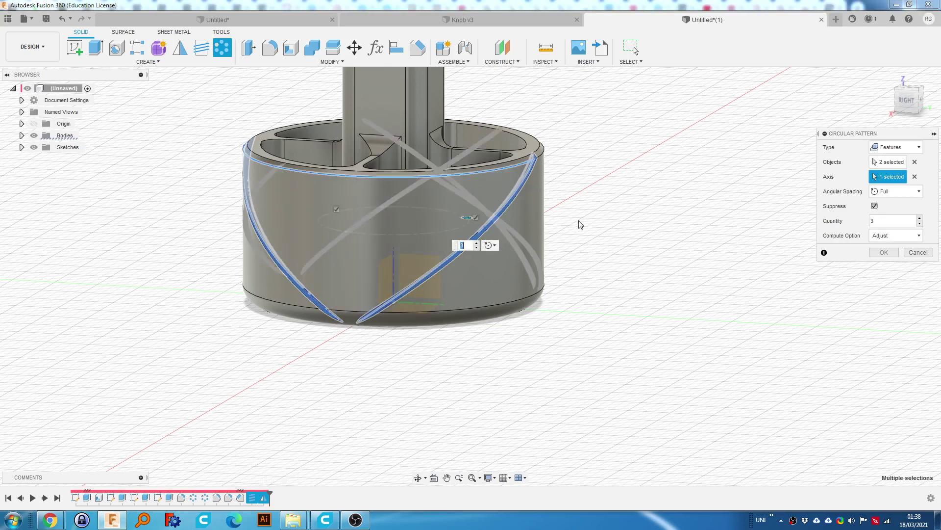
# Compare 40 and 30 copies for the groove pattern, and create it with a quantity of 40.
pyautogui.click(903, 220)
pyautogui.write('40')
pyautogui.press('Return')
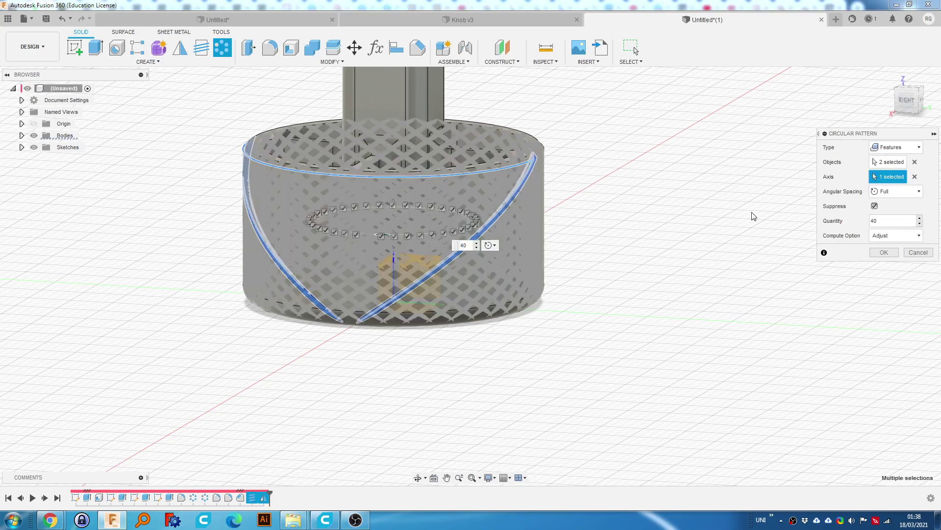
pyautogui.keyDown('shift'); pyautogui.moveTo(603, 193); pyautogui.dragTo(893, 223, button='middle'); pyautogui.keyUp('shift')
pyautogui.click(837, 219)
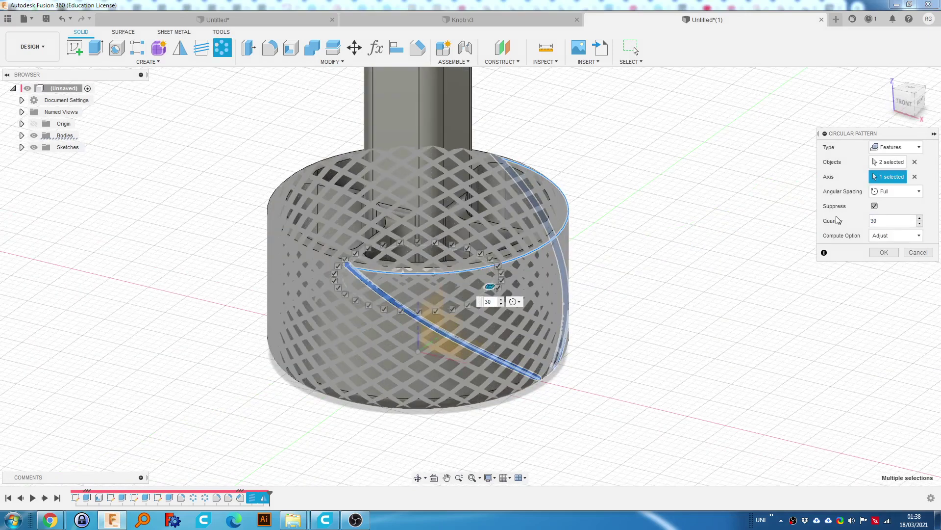
pyautogui.moveTo(887, 222); pyautogui.dragTo(870, 219)
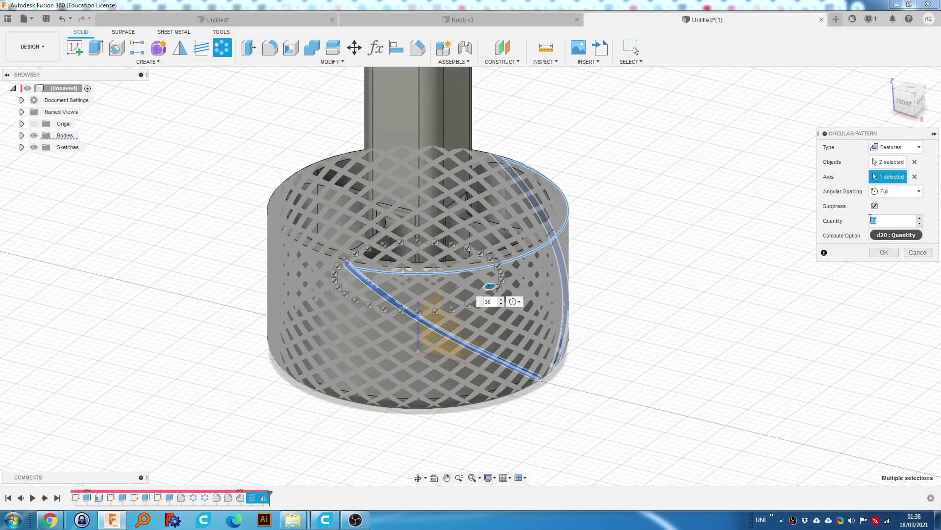
pyautogui.write('40')
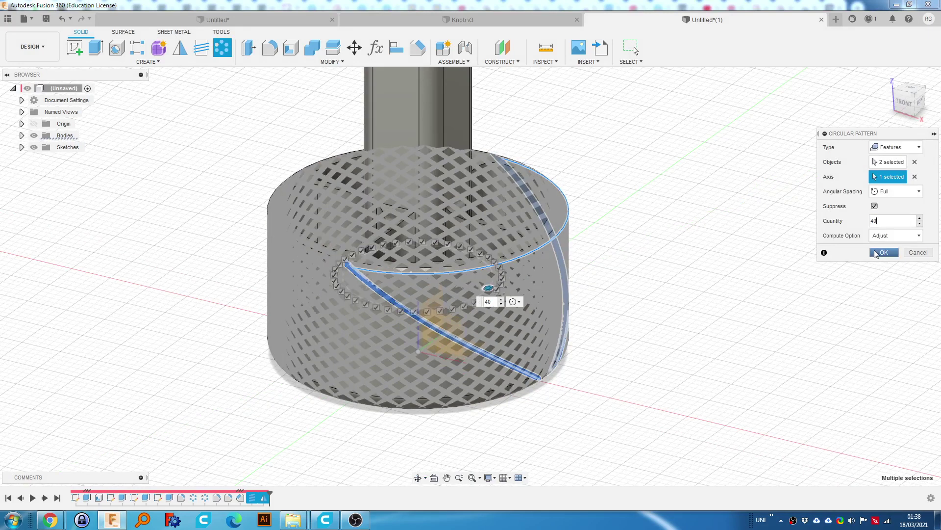
pyautogui.click(880, 253)
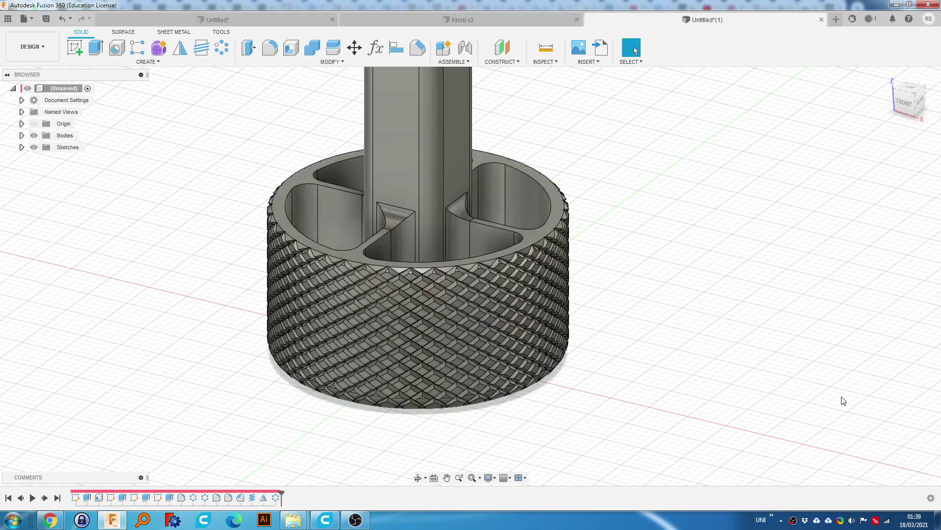
# Examine the knurled outer wall from above and below, and the D-shaped hole in the square post.
pyautogui.keyDown('shift'); pyautogui.moveTo(715, 409); pyautogui.dragTo(616, 281, button='middle'); pyautogui.keyUp('shift')
pyautogui.scroll(5, 533, 247)
pyautogui.scroll(-5, 533, 246)
pyautogui.keyDown('shift'); pyautogui.moveTo(533, 247); pyautogui.dragTo(530, 301, button='middle'); pyautogui.keyUp('shift')
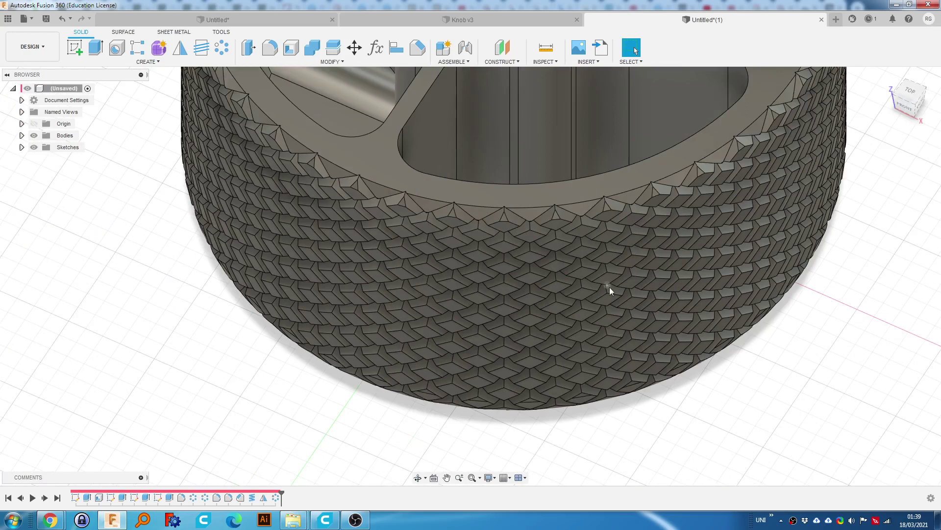
pyautogui.scroll(-4, 589, 298)
pyautogui.keyDown('shift'); pyautogui.moveTo(646, 264); pyautogui.dragTo(715, 259, button='middle'); pyautogui.keyUp('shift')
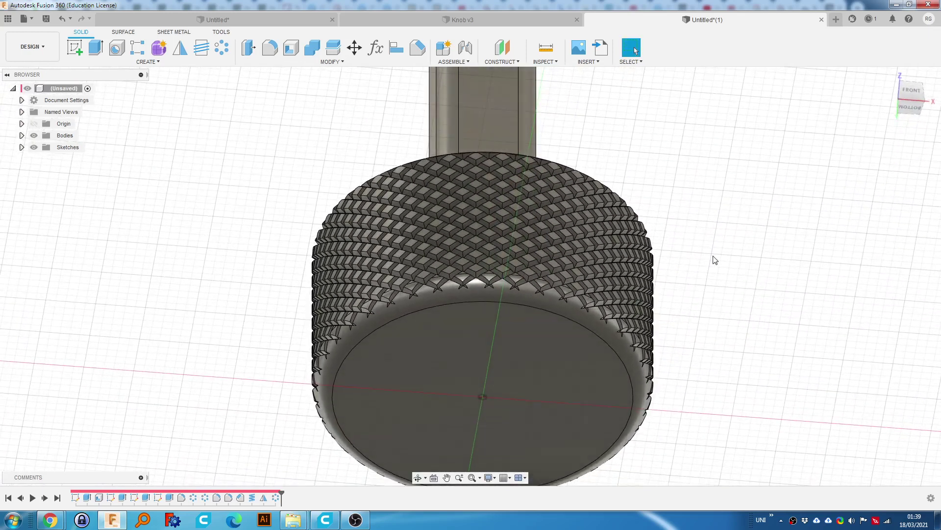
pyautogui.keyDown('shift'); pyautogui.moveTo(655, 293); pyautogui.dragTo(593, 351, button='middle'); pyautogui.keyUp('shift')
pyautogui.scroll(3, 562, 195)
pyautogui.scroll(3, 562, 196)
pyautogui.moveTo(547, 237)
pyautogui.keyDown('shift'); pyautogui.mouseDown(button='middle')
pyautogui.moveTo(569, 217)
pyautogui.moveTo(550, 235)
pyautogui.moveTo(539, 225)
pyautogui.mouseUp(button='middle'); pyautogui.keyUp('shift')
pyautogui.scroll(-3, 534, 168)
pyautogui.scroll(5, 533, 167)
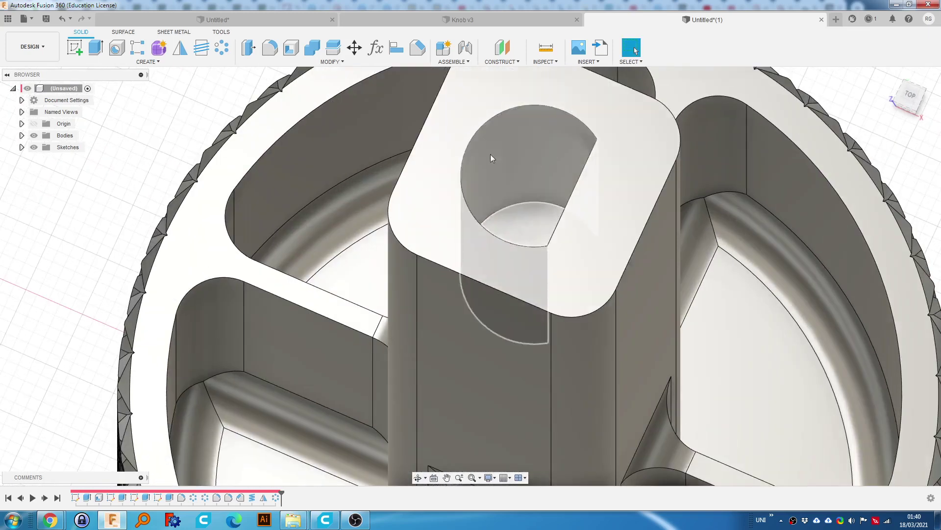
pyautogui.scroll(-5, 486, 138)
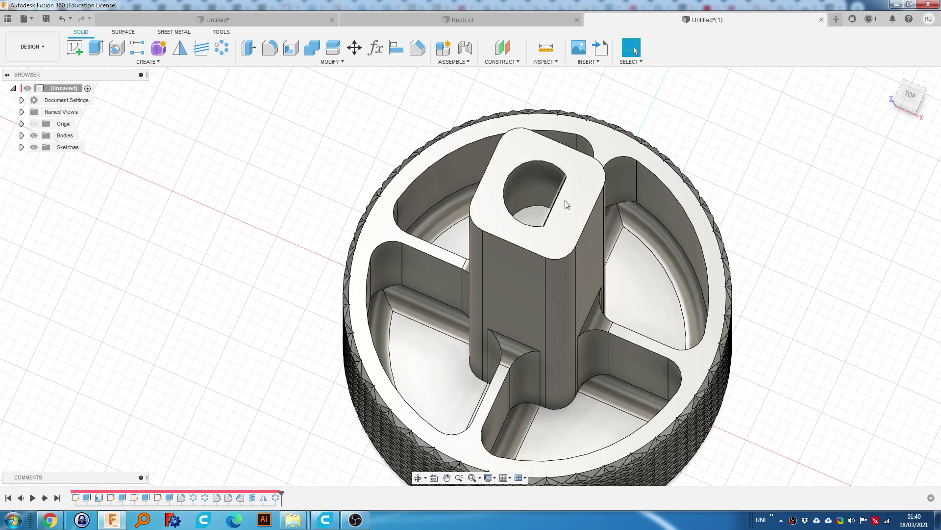
# Offset the curved wall of the post's D-shaped hole by -0.2 mm to enlarge it for clearance.
pyautogui.click(537, 194)
pyautogui.press('q')
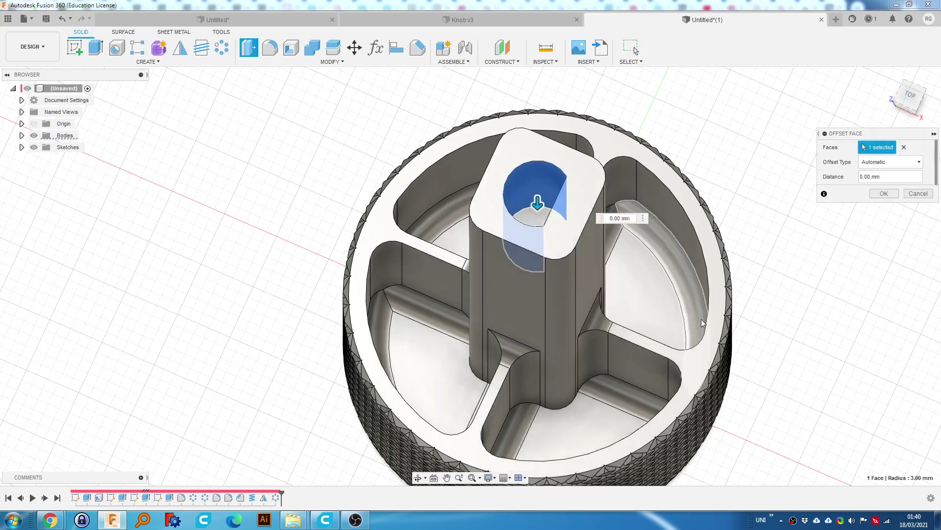
pyautogui.press('BackSpace')
pyautogui.write('.2')
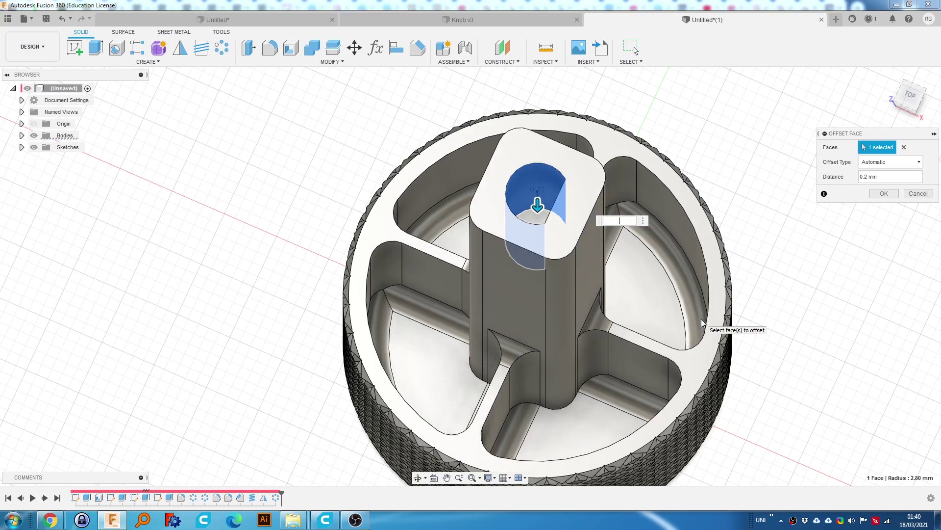
pyautogui.write('-.2')
pyautogui.press('Return')
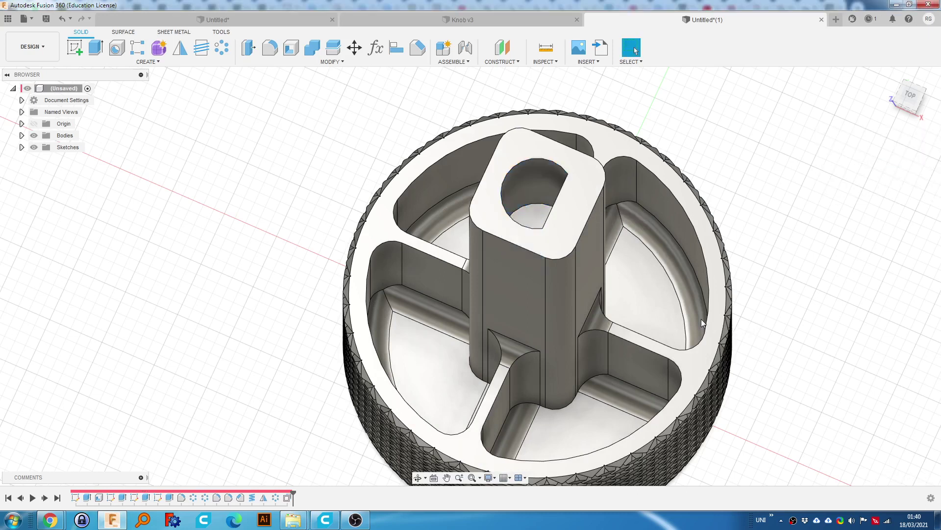
# Offset the flat wall of the post's D-shaped hole by -0.2 mm as well.
pyautogui.keyDown('shift'); pyautogui.moveTo(575, 214); pyautogui.dragTo(570, 273, button='middle'); pyautogui.keyUp('shift')
pyautogui.click(569, 273)
pyautogui.write('q')
pyautogui.write('-')
pyautogui.write('2')
pyautogui.press('Return')
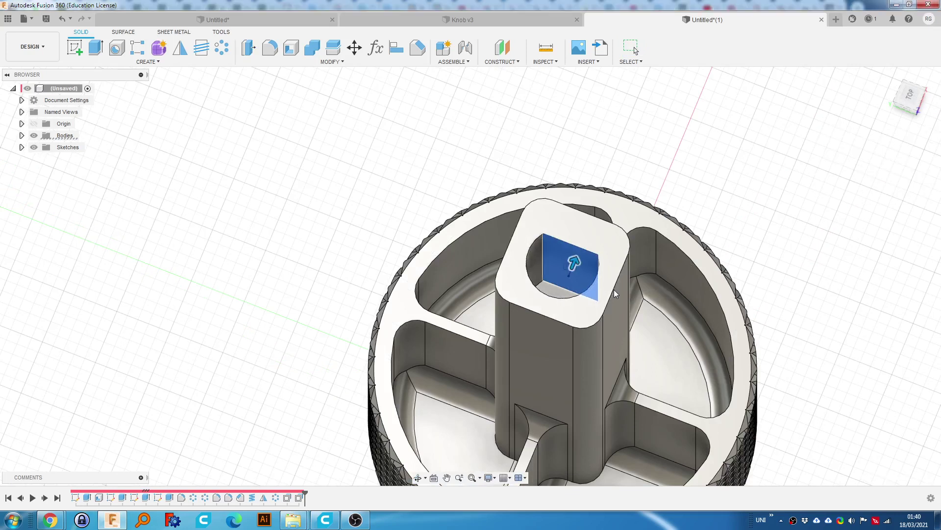
pyautogui.keyDown('shift'); pyautogui.moveTo(598, 273); pyautogui.dragTo(556, 288, button='middle'); pyautogui.keyUp('shift')
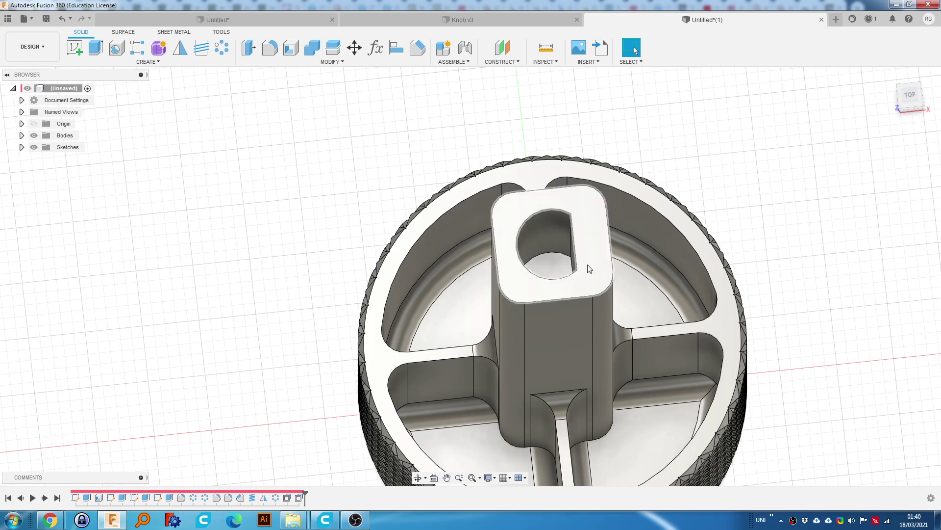
# Show the saved designs of the Air Fryer Knob Replacement project.
pyautogui.moveTo(546, 265)
pyautogui.keyDown('shift'); pyautogui.mouseDown(button='middle')
pyautogui.moveTo(564, 246)
pyautogui.moveTo(560, 267)
pyautogui.mouseUp(button='middle'); pyautogui.keyUp('shift')
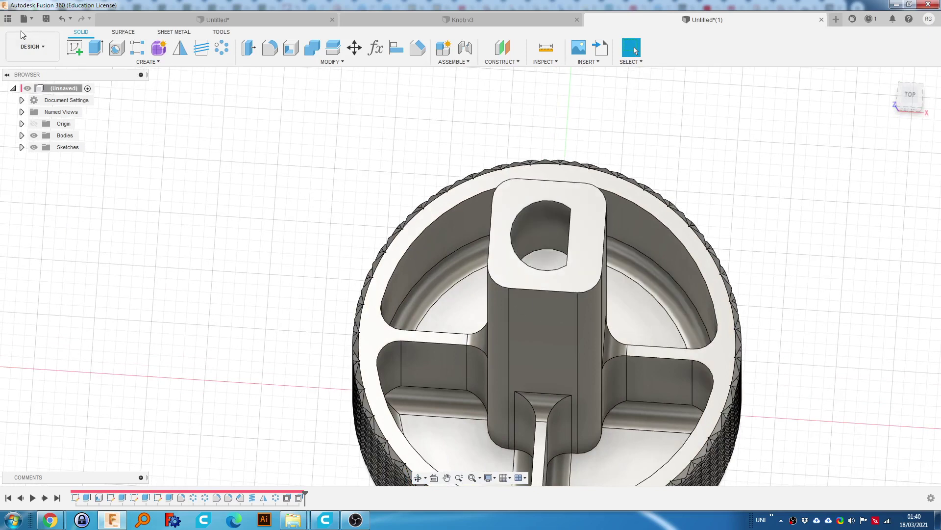
pyautogui.click(36, 55)
pyautogui.click(9, 20)
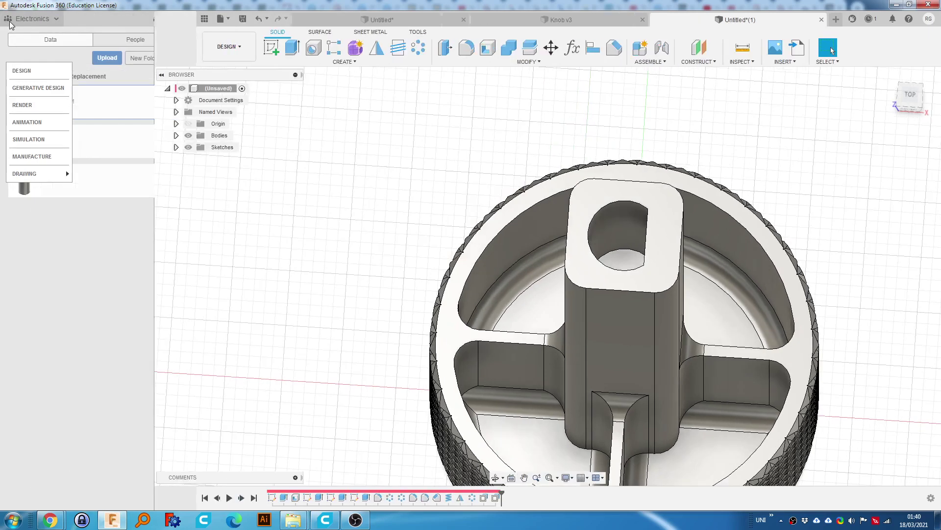
# Try to insert the Shaft design into the unsaved knob design.
pyautogui.moveTo(74, 184); pyautogui.dragTo(702, 251)
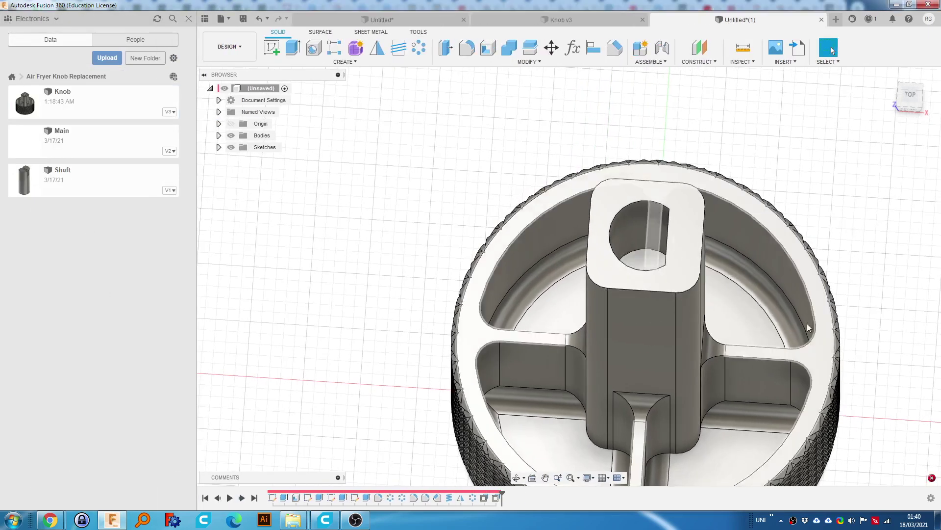
pyautogui.scroll(-4, 723, 314)
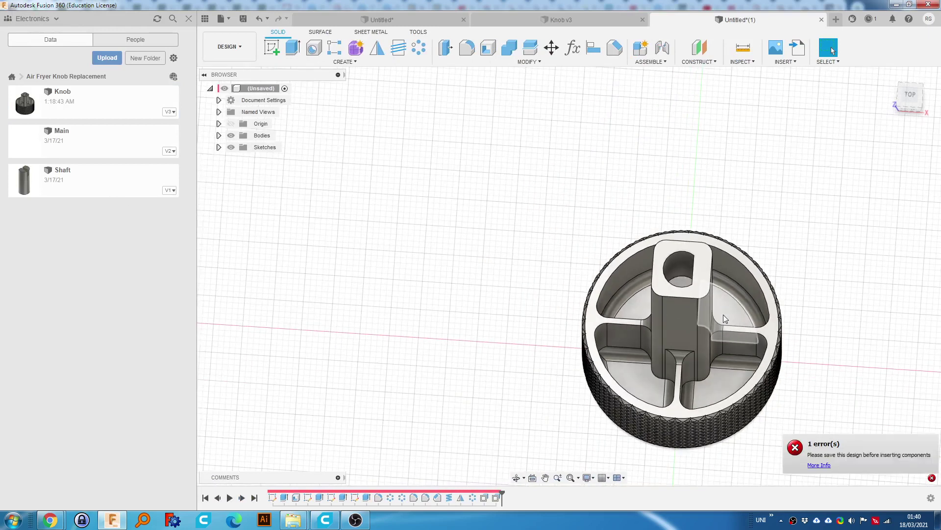
pyautogui.scroll(3, 725, 318)
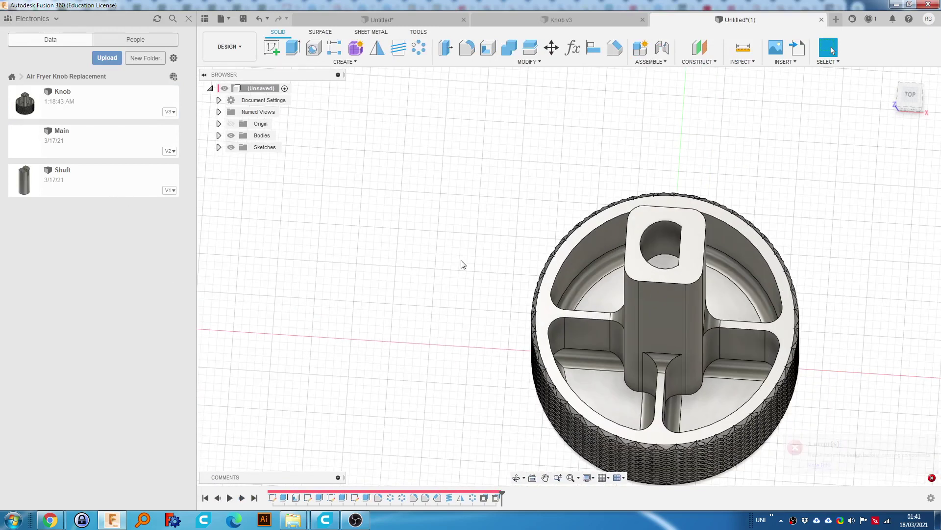
# Save the knob design as youtube in the Air Fryer Knob Replacement project.
pyautogui.hotkey('ctrl', 's')
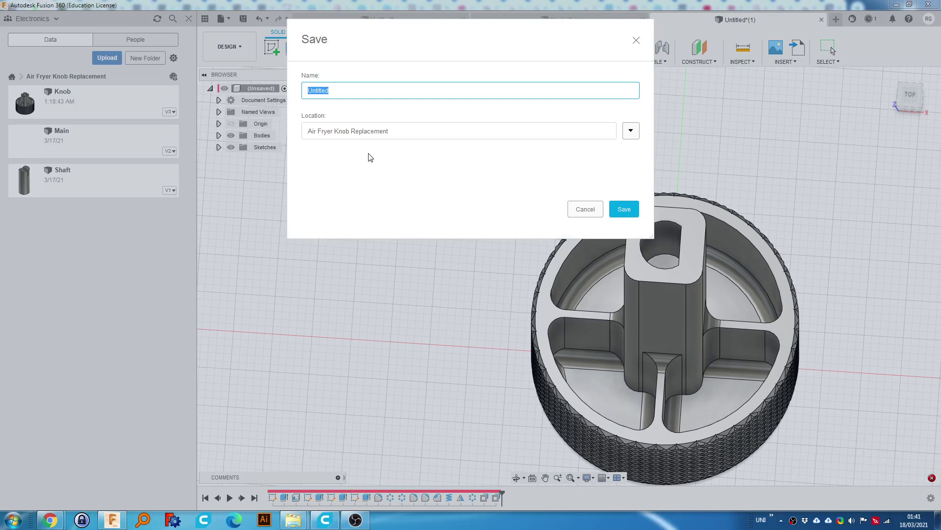
pyautogui.write('youtube')
pyautogui.press('Return')
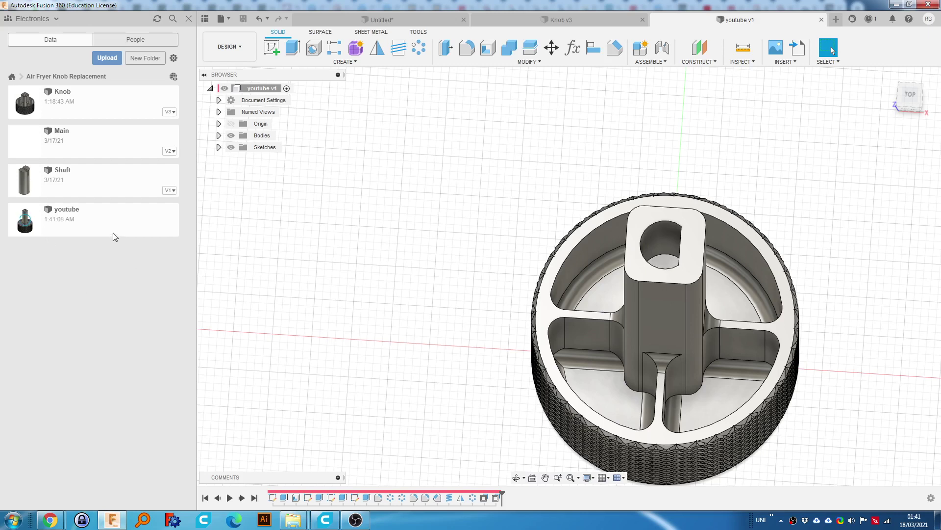
# Insert the Shaft design into the knob design as a component, discarding its initial move and rotation.
pyautogui.moveTo(62, 182); pyautogui.dragTo(622, 287)
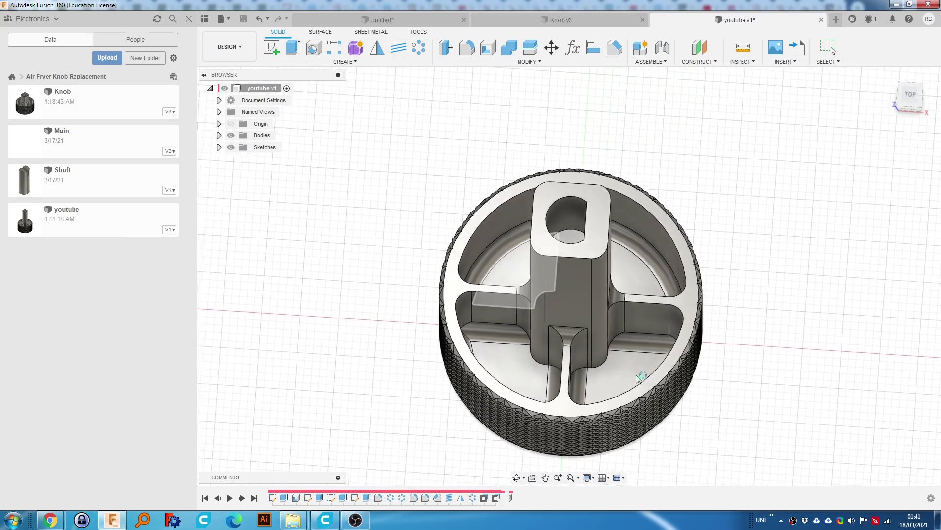
pyautogui.moveTo(573, 289); pyautogui.dragTo(569, 79)
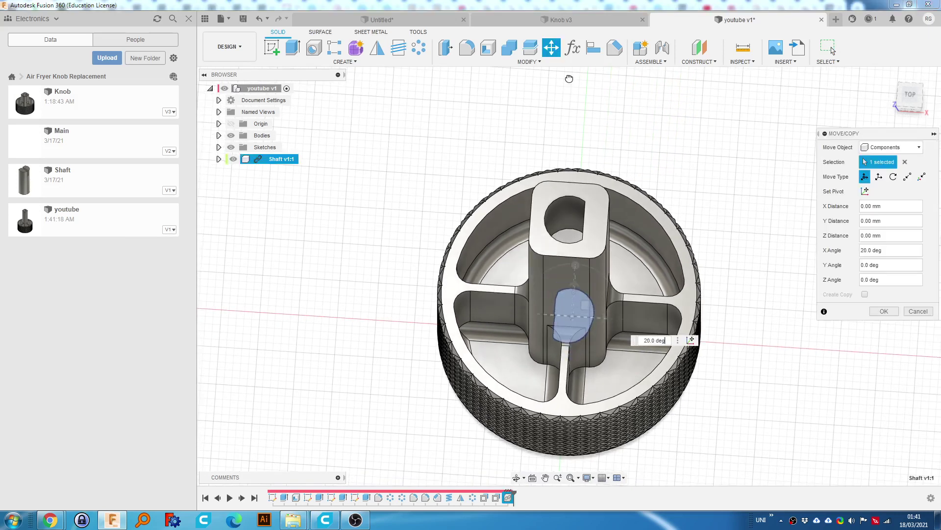
pyautogui.click(919, 313)
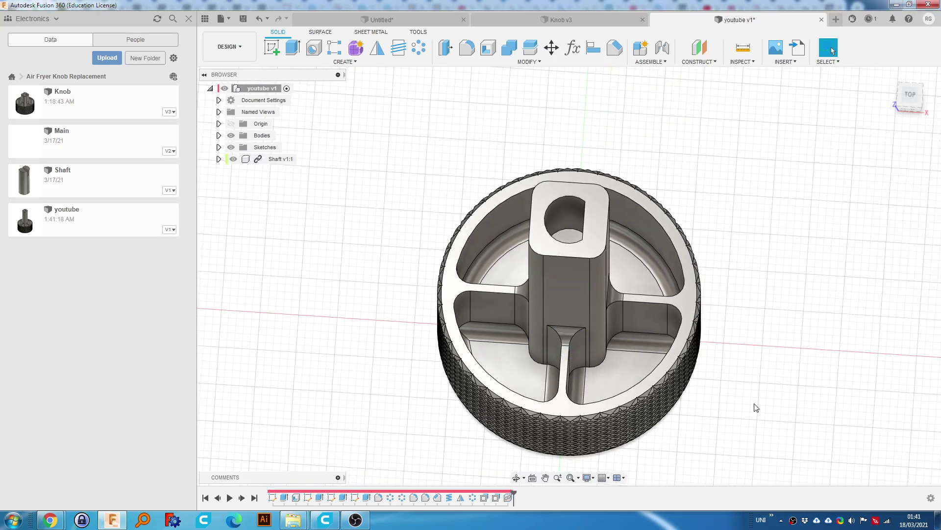
# Move the Shaft component out of the knob to a free spot above and beside it.
pyautogui.click(274, 159)
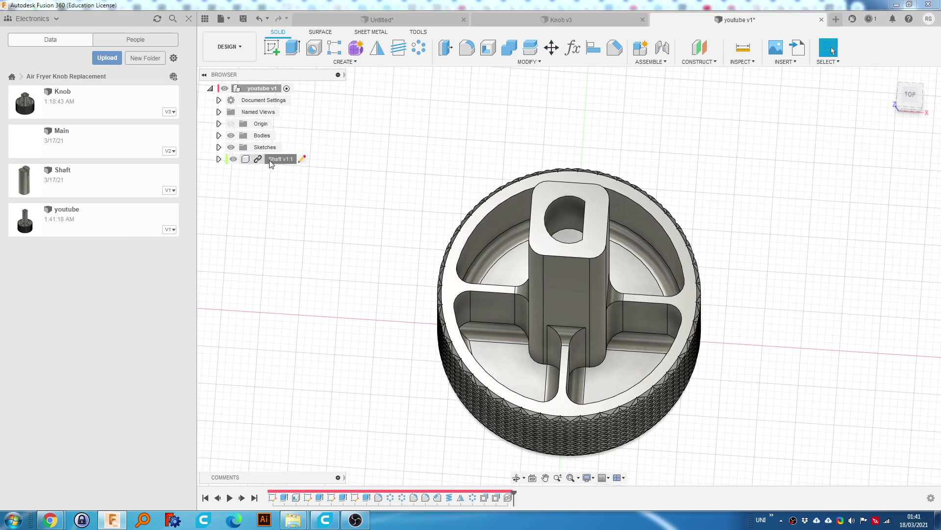
pyautogui.press('m')
pyautogui.moveTo(599, 297); pyautogui.dragTo(599, 64)
pyautogui.keyDown('shift'); pyautogui.moveTo(601, 211); pyautogui.dragTo(652, 180, button='middle'); pyautogui.keyUp('shift')
pyautogui.moveTo(420, 359); pyautogui.dragTo(502, 251, button='middle')
pyautogui.moveTo(502, 296); pyautogui.dragTo(525, 43)
pyautogui.click(884, 340)
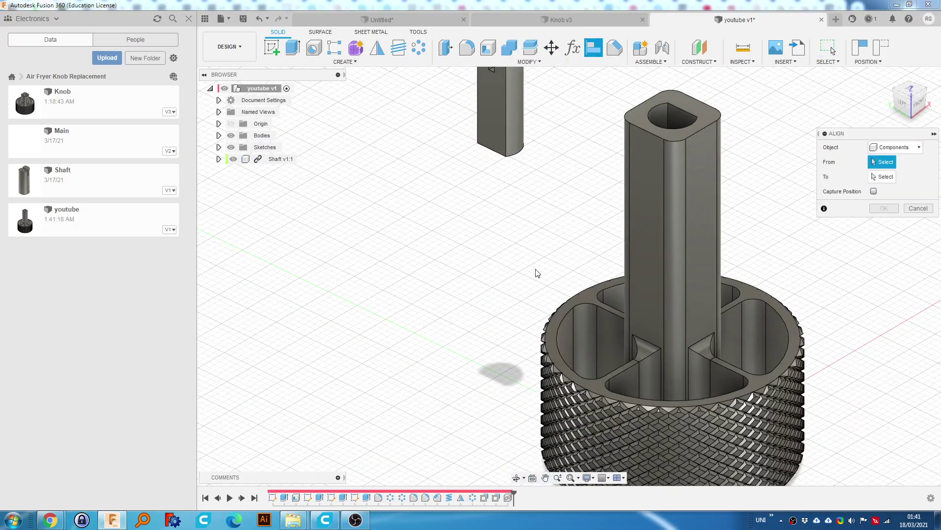
pyautogui.keyDown('shift'); pyautogui.moveTo(529, 272); pyautogui.dragTo(575, 107, button='middle'); pyautogui.keyUp('shift')
pyautogui.click(473, 151)
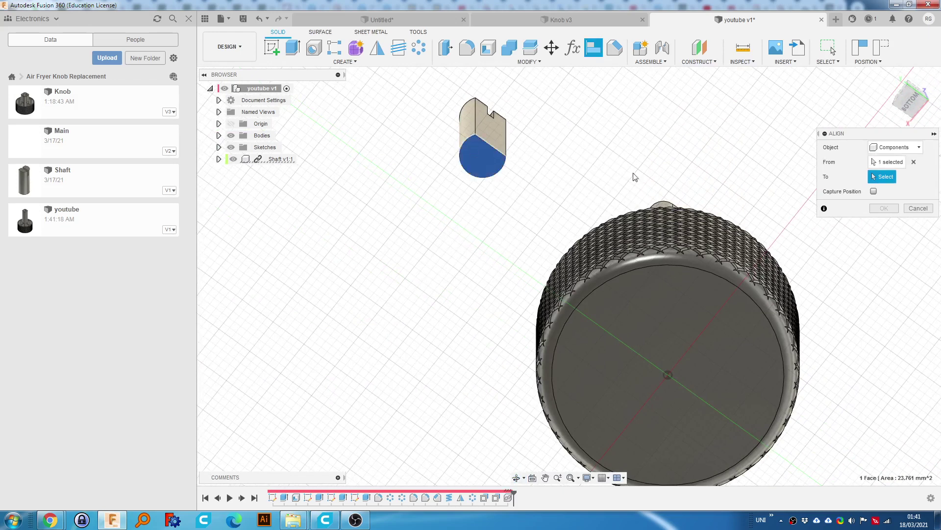
pyautogui.keyDown('shift'); pyautogui.moveTo(720, 146); pyautogui.dragTo(648, 288, button='middle'); pyautogui.keyUp('shift')
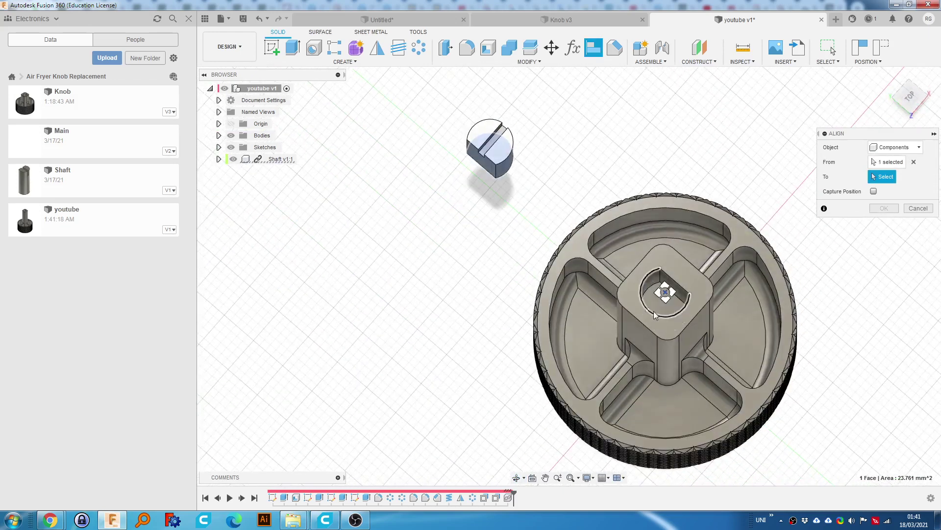
pyautogui.click(914, 162)
# Align the centre of the Shaft's plain end face with the D-shaped floor of the hole in the knob's post.
pyautogui.keyDown('shift'); pyautogui.moveTo(876, 179); pyautogui.dragTo(483, 175, button='middle'); pyautogui.keyUp('shift')
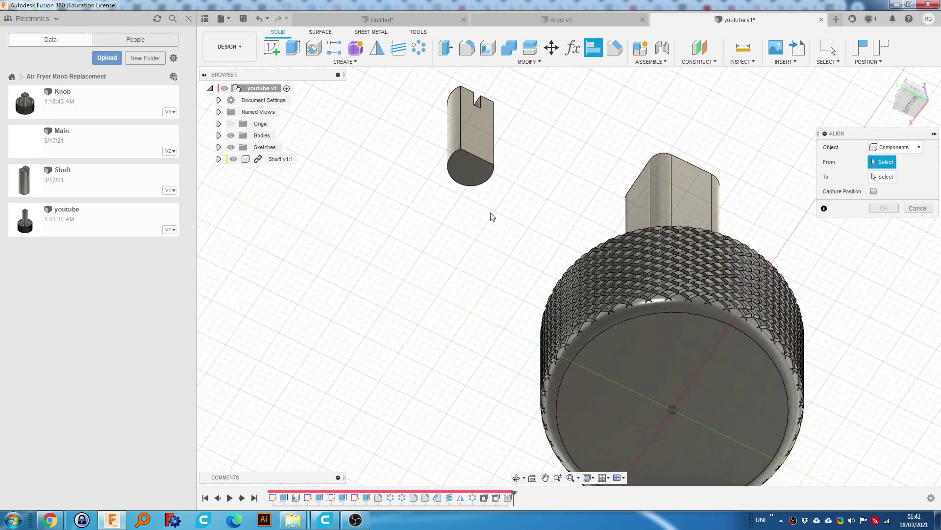
pyautogui.click(471, 169)
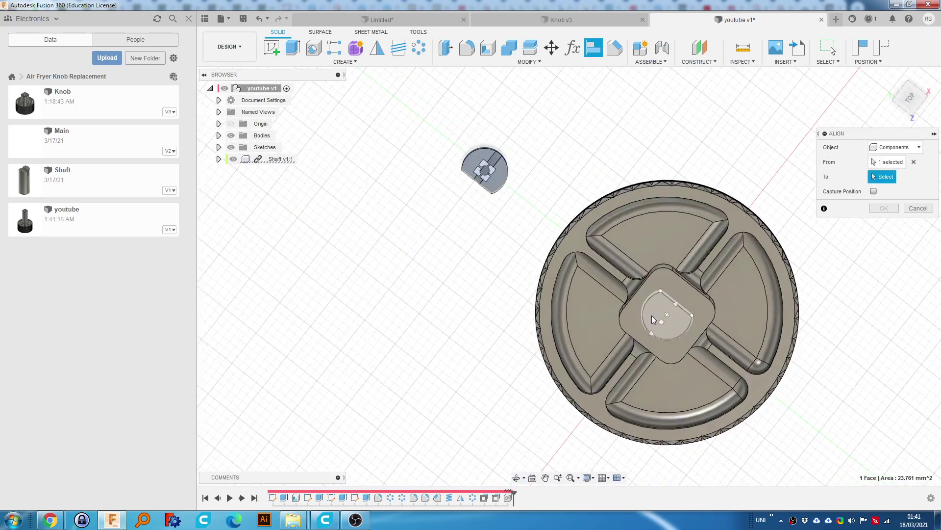
pyautogui.click(664, 335)
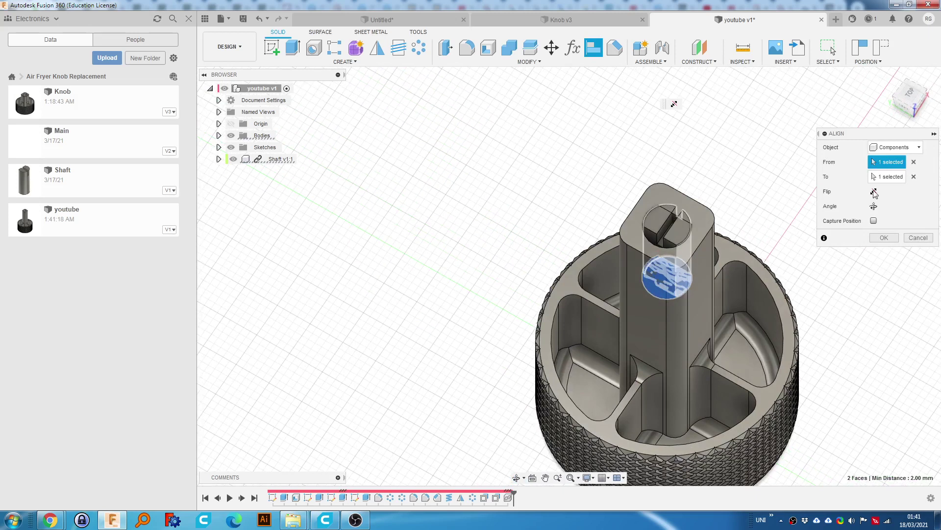
# Flip the aligned Shaft component and rotate it until its flat side matches the flat of the D-shaped hole.
pyautogui.click(874, 192)
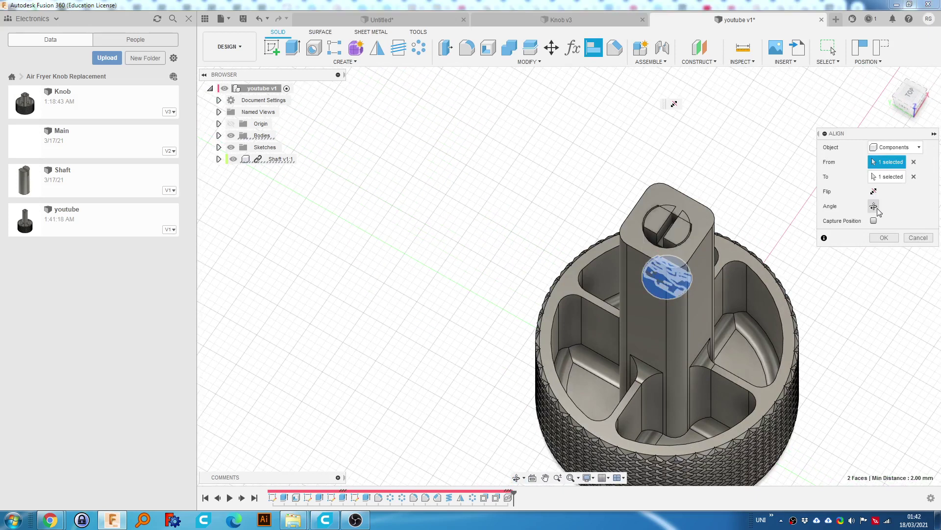
pyautogui.click(875, 206)
pyautogui.click(875, 206)
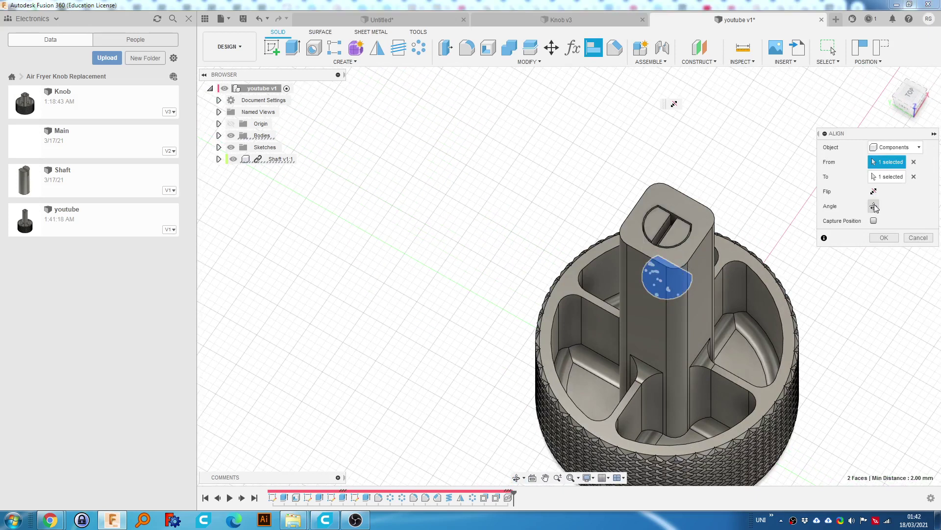
pyautogui.click(883, 237)
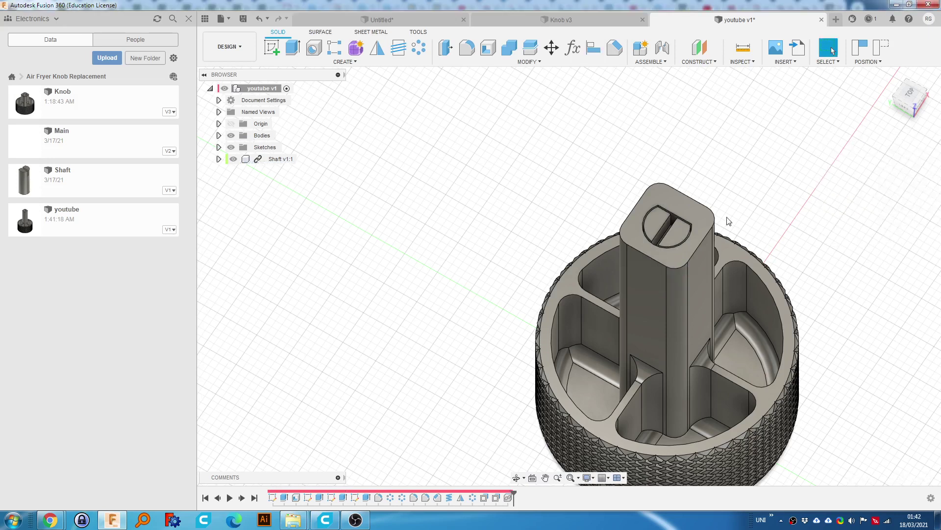
# Move the Shaft component -0.20 mm in Y so it sits against one side of the D-shaped hole.
pyautogui.scroll(5, 686, 236)
pyautogui.keyDown('shift'); pyautogui.moveTo(685, 241); pyautogui.dragTo(698, 265, button='middle'); pyautogui.keyUp('shift')
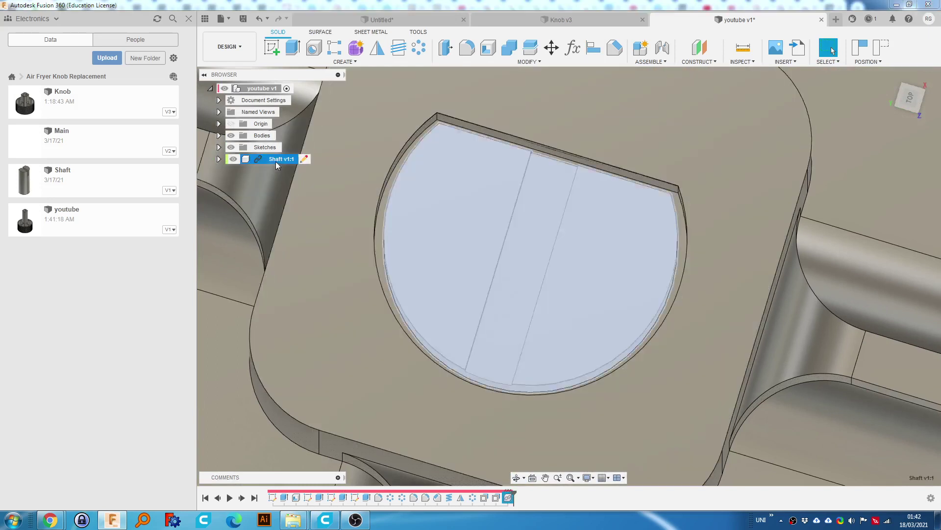
pyautogui.click(278, 161)
pyautogui.press('m')
pyautogui.moveTo(556, 269); pyautogui.dragTo(545, 270)
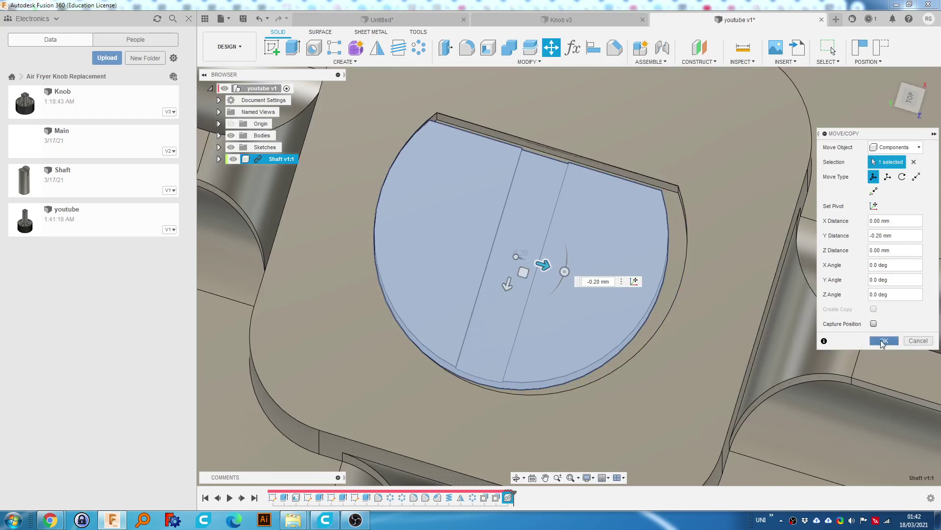
pyautogui.click(884, 340)
# Measure the gap between the curved wall of the D-shaped hole and the curved face of the Shaft.
pyautogui.keyDown('shift'); pyautogui.moveTo(426, 248); pyautogui.dragTo(519, 264, button='middle'); pyautogui.keyUp('shift')
pyautogui.press('i')
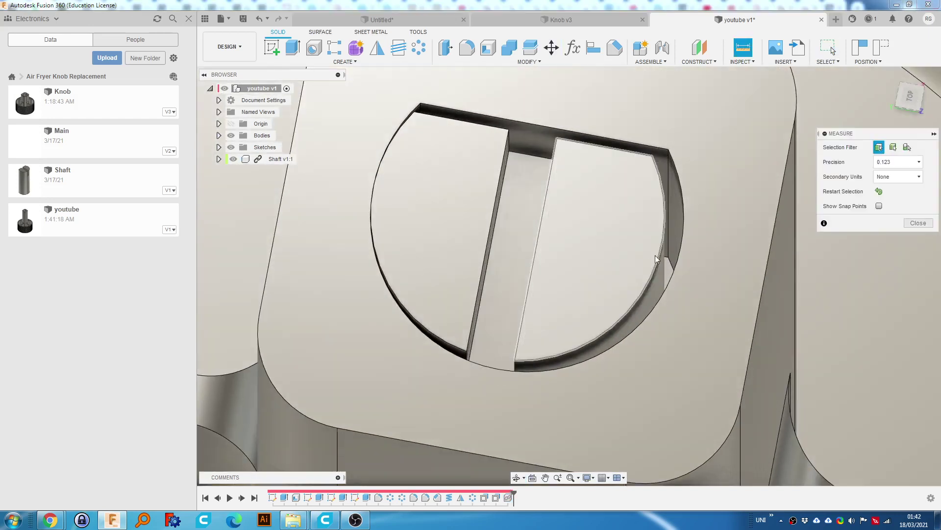
pyautogui.keyDown('shift'); pyautogui.moveTo(681, 243); pyautogui.dragTo(701, 213, button='middle'); pyautogui.keyUp('shift')
pyautogui.click(702, 213)
pyautogui.scroll(3, 665, 216)
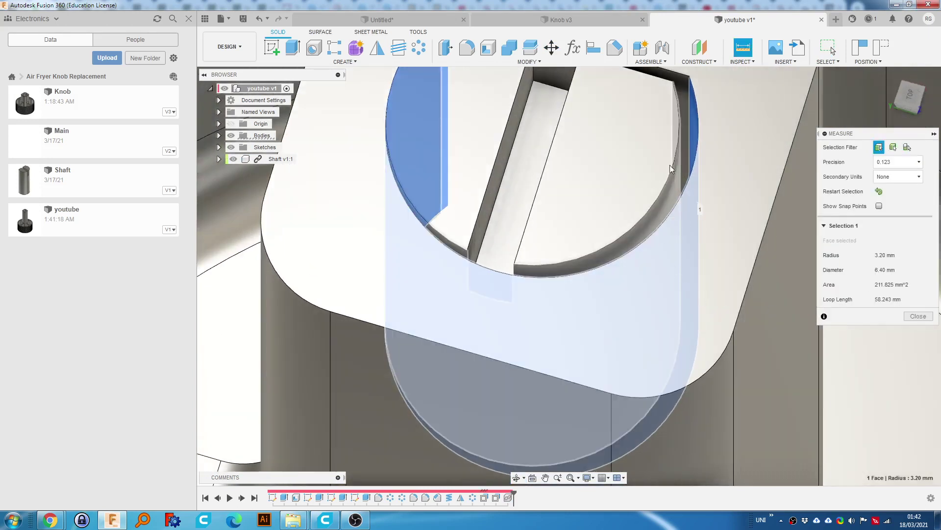
pyautogui.click(665, 218)
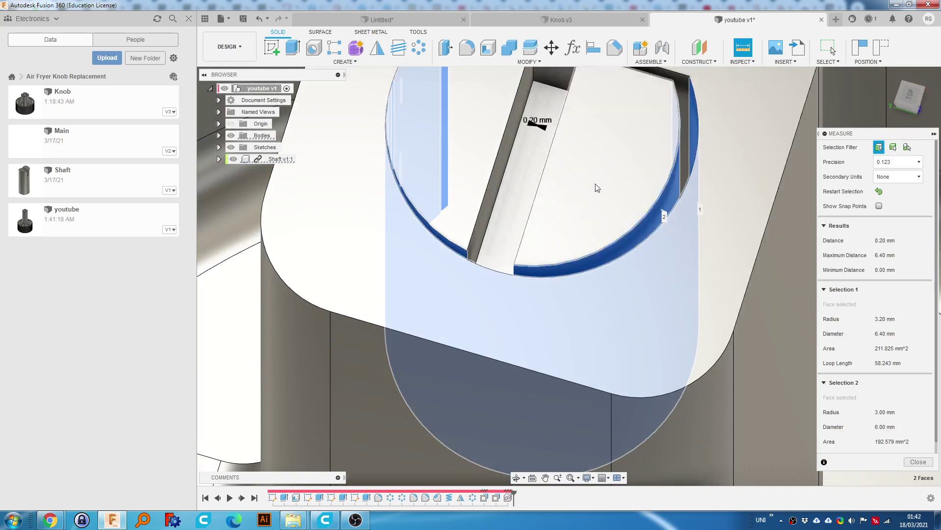
pyautogui.click(917, 462)
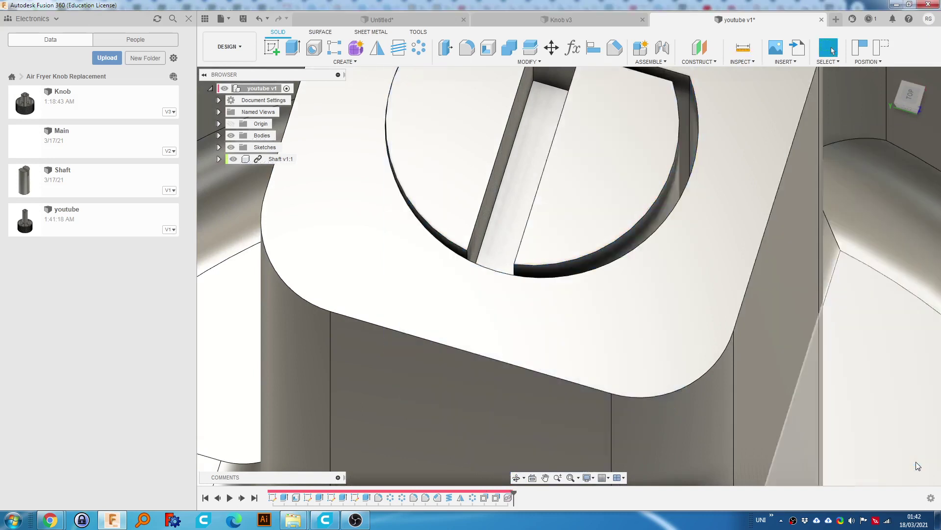
# Capture the Shaft's moved position and start a sketch on the top face of the knob's post.
pyautogui.scroll(-2, 722, 290)
pyautogui.scroll(3, 721, 293)
pyautogui.scroll(-1, 719, 295)
pyautogui.press('q')
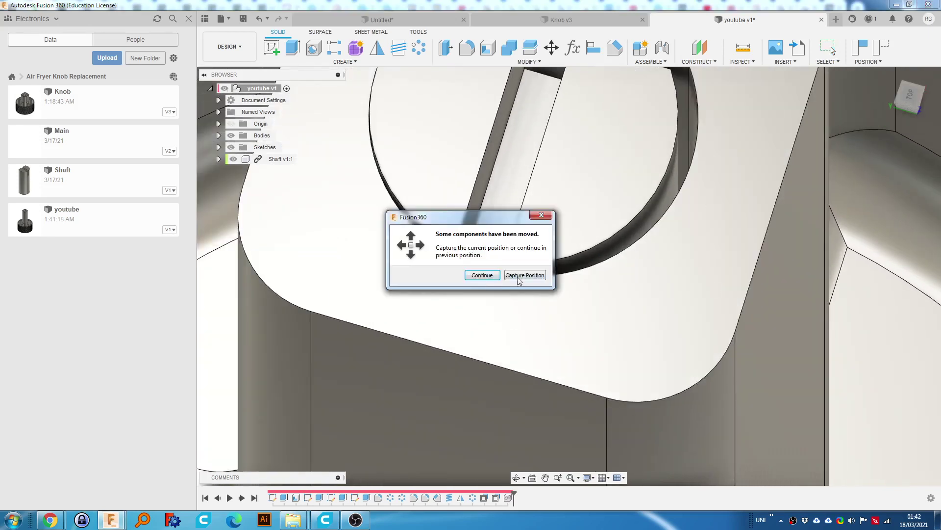
pyautogui.click(518, 277)
pyautogui.click(746, 169)
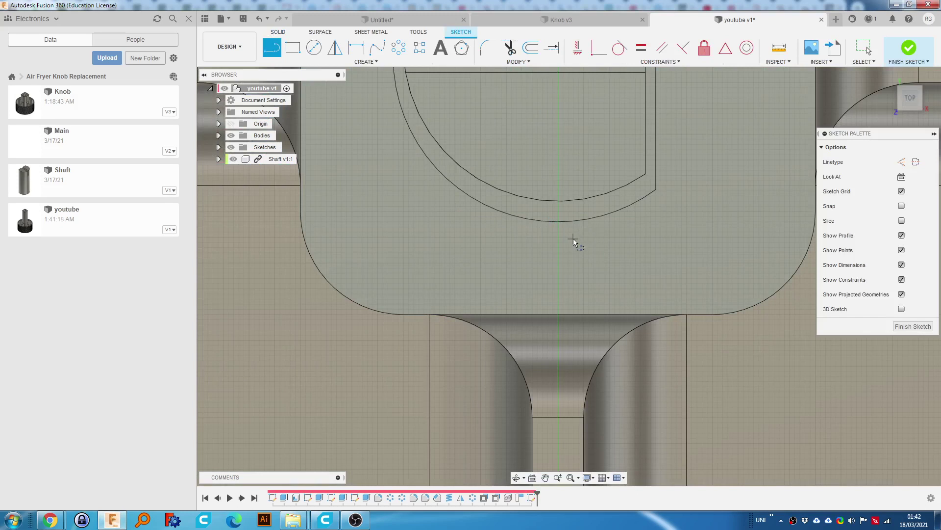
pyautogui.click(559, 222)
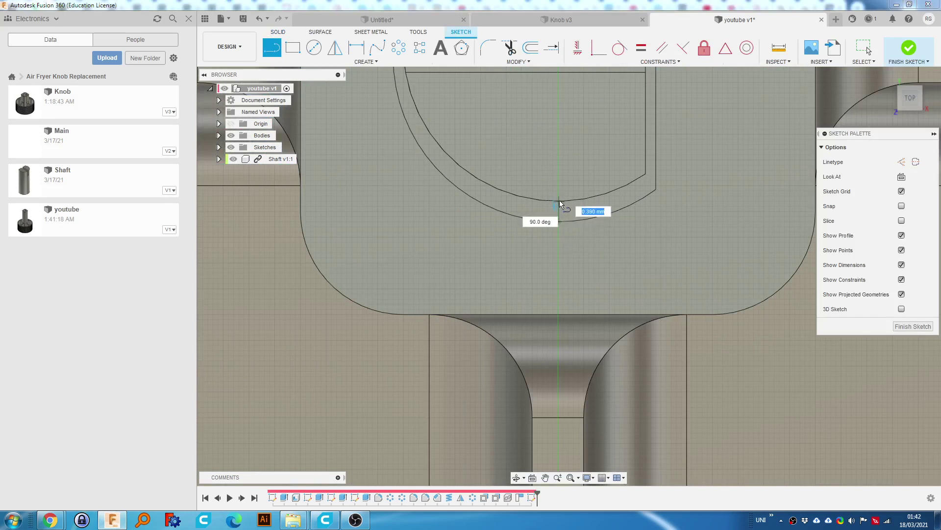
pyautogui.press('Escape')
pyautogui.scroll(-3, 560, 201)
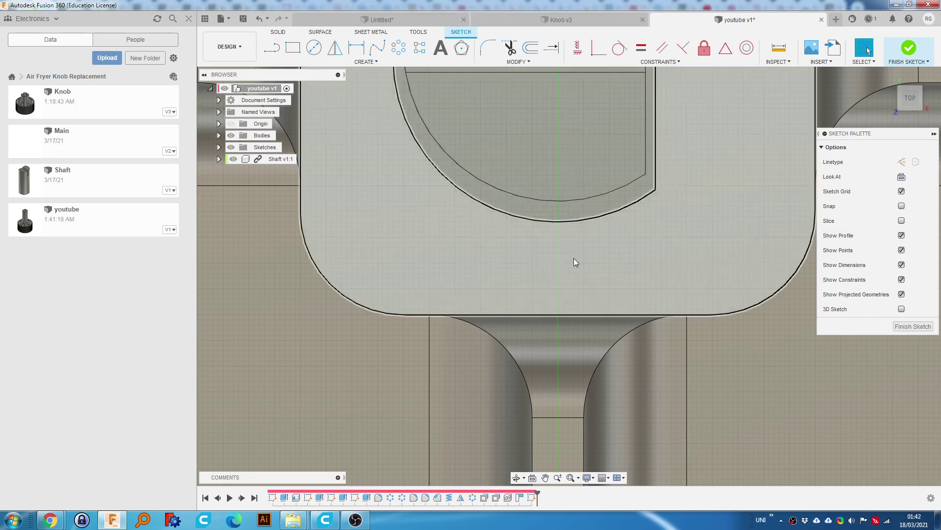
pyautogui.scroll(-3, 580, 263)
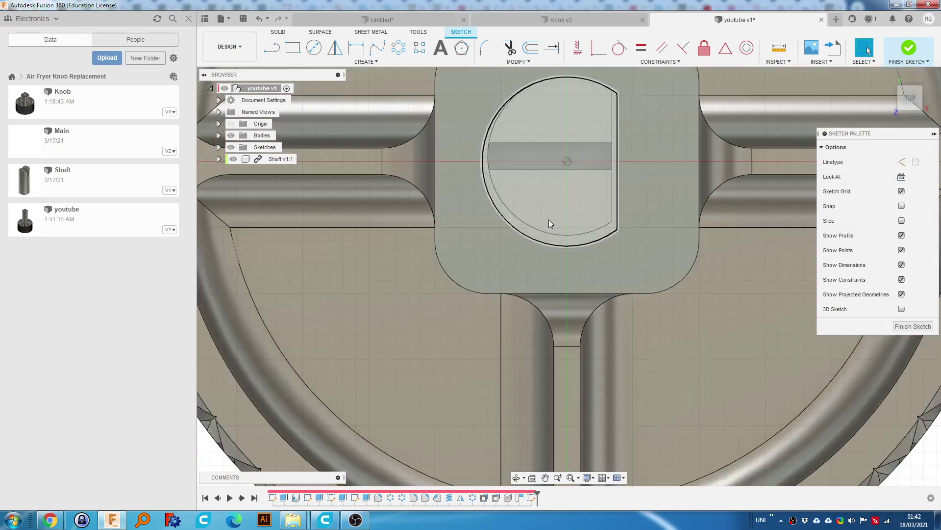
pyautogui.keyDown('shift'); pyautogui.moveTo(562, 272); pyautogui.dragTo(623, 219, button='middle'); pyautogui.keyUp('shift')
pyautogui.scroll(-8, 613, 269)
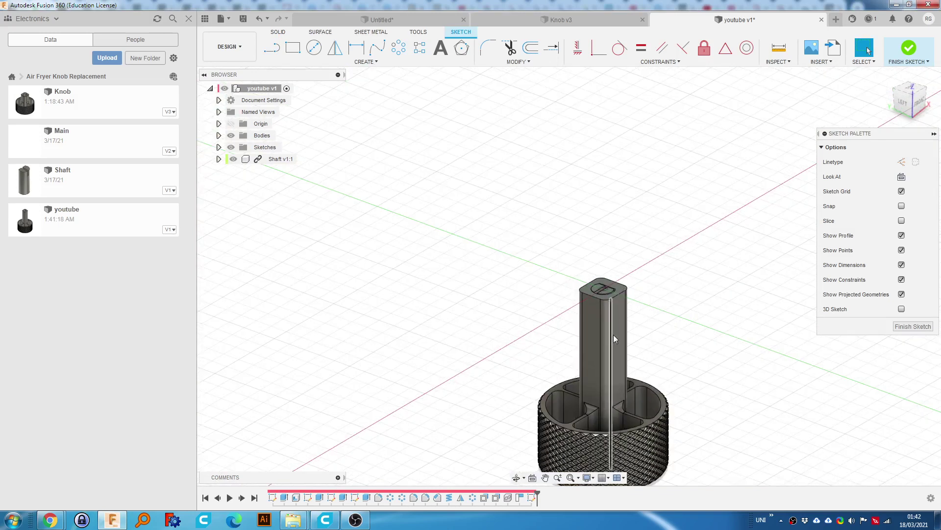